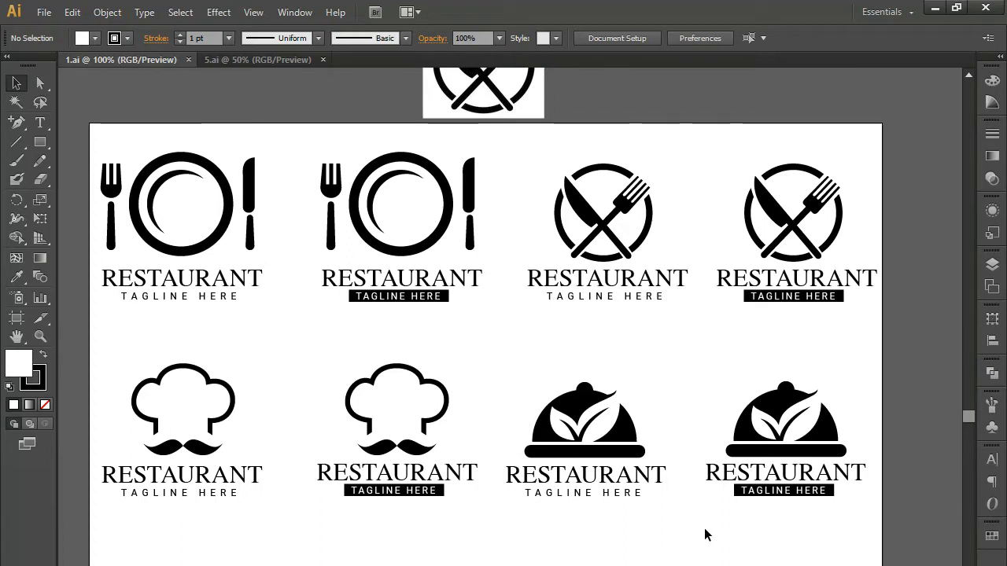
# Copy the second chef-hat RESTAURANT logo and the coloured cloche image from 1.ai into the 5.ai document
pyautogui.moveTo(411, 456); pyautogui.dragTo(470, 516)
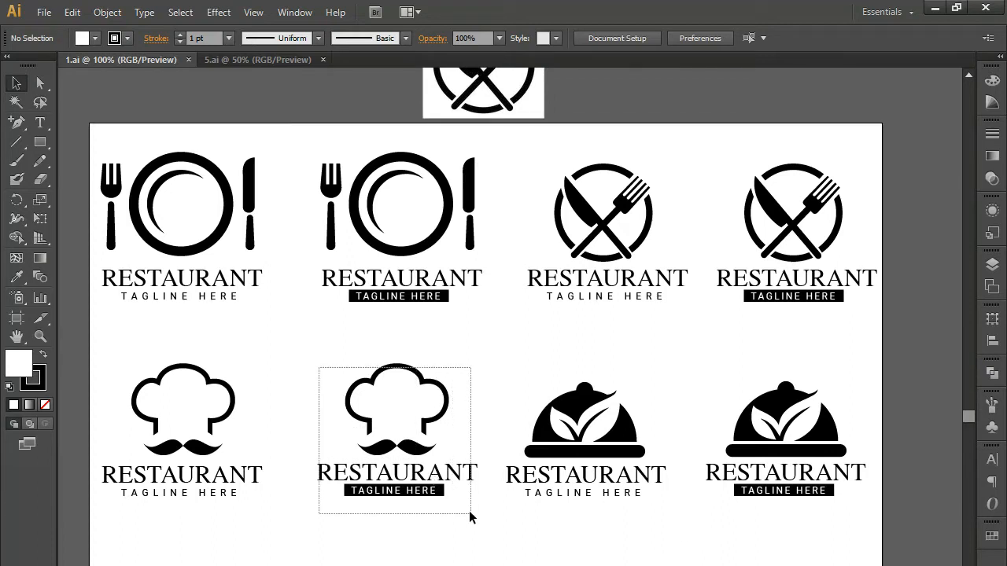
pyautogui.moveTo(485, 510); pyautogui.dragTo(485, 510)
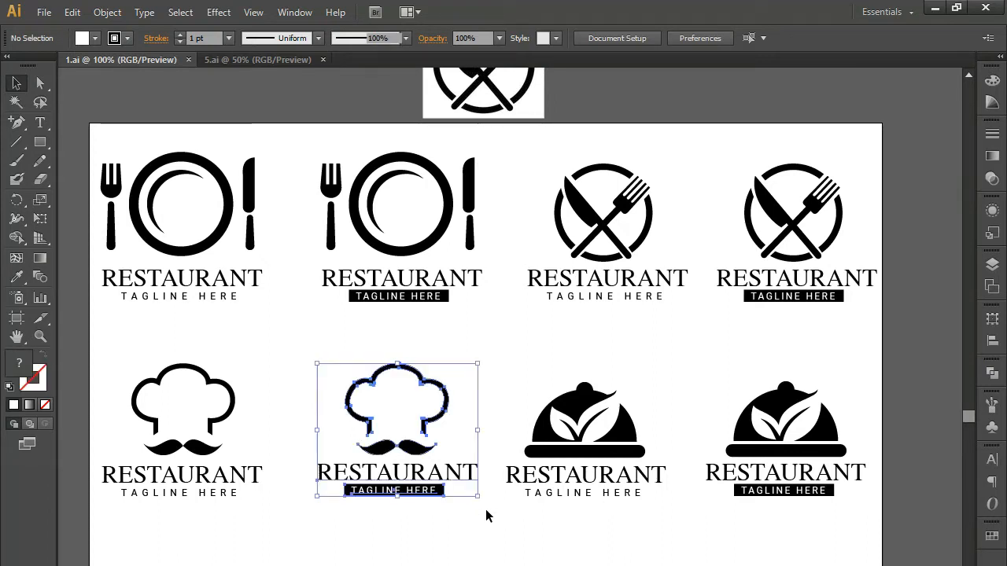
pyautogui.keyDown('shift'); pyautogui.click(604, 565); pyautogui.keyUp('shift')
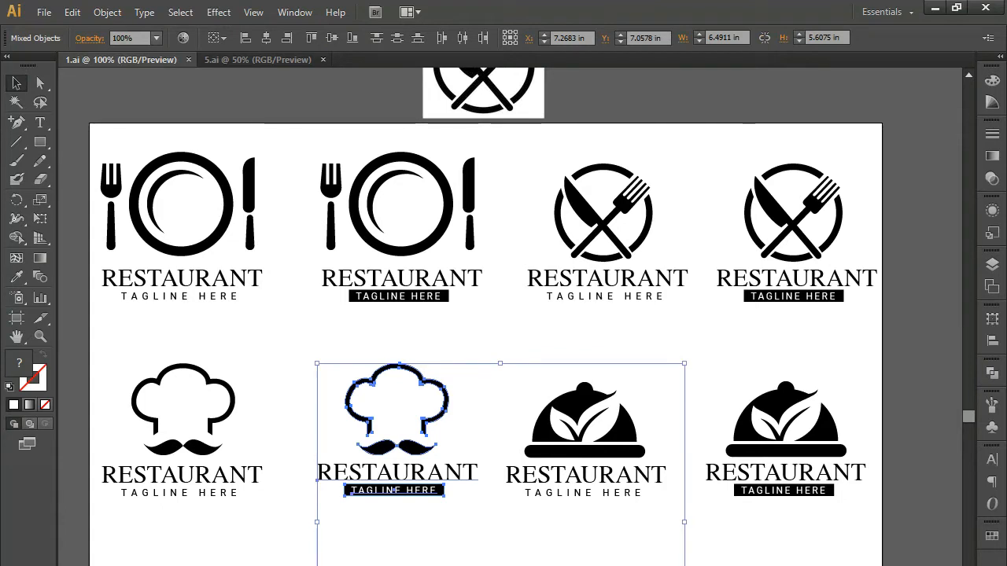
pyautogui.moveTo(609, 565); pyautogui.dragTo(860, 346)
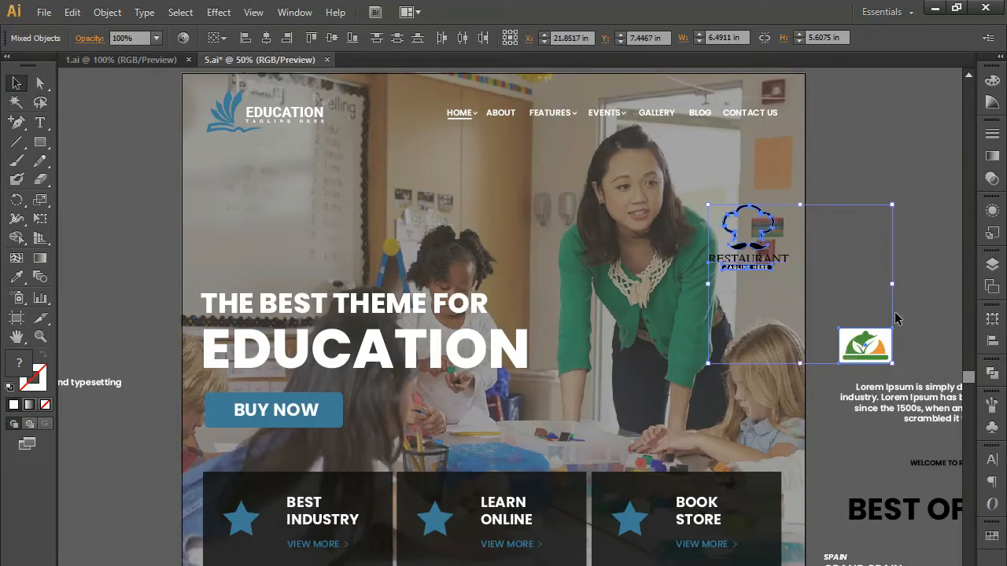
# Move the pasted chef-hat logo and cloche image off the artboard and group the parts of the chef-hat logo
pyautogui.moveTo(906, 307); pyautogui.dragTo(551, 402)
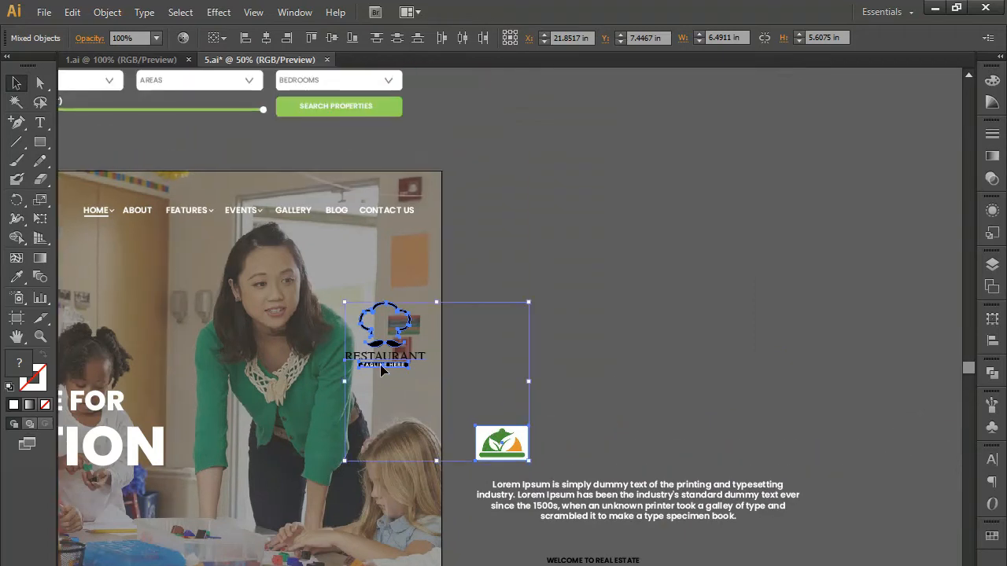
pyautogui.moveTo(386, 344); pyautogui.dragTo(562, 304)
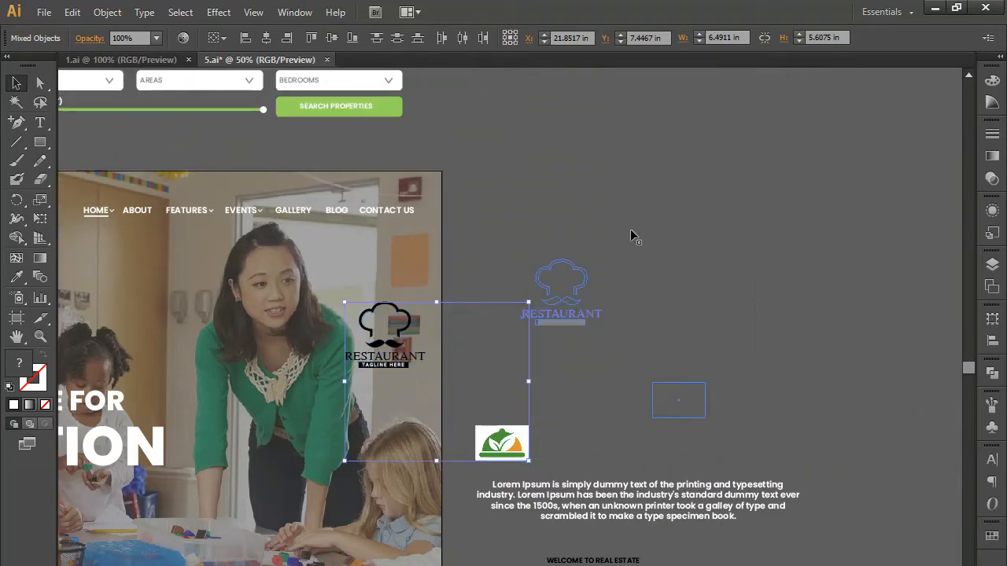
pyautogui.click(511, 230)
pyautogui.moveTo(510, 233); pyautogui.dragTo(619, 383)
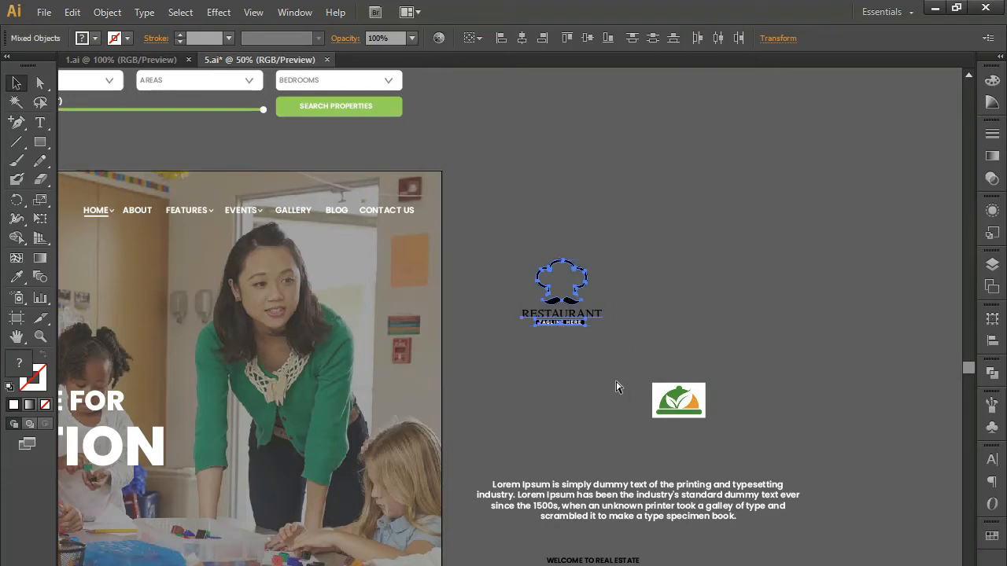
pyautogui.hotkey('ctrl', 'g')
# Delete the loose classroom and meeting photos above the artboard and the EDUCATION logo in the page header
pyautogui.moveTo(612, 317); pyautogui.dragTo(722, 533)
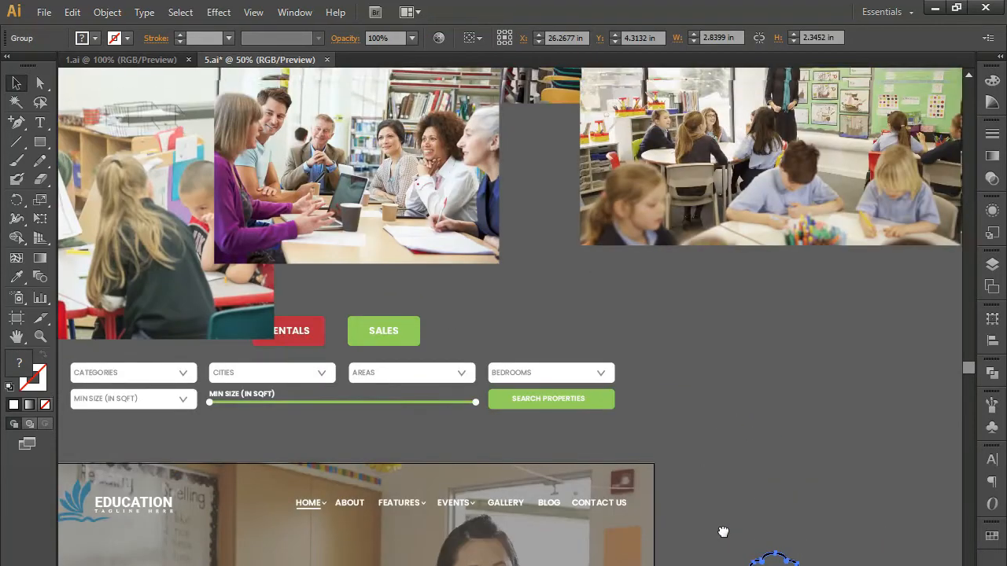
pyautogui.hotkey('ctrl', '-')
pyautogui.moveTo(612, 365); pyautogui.dragTo(684, 437)
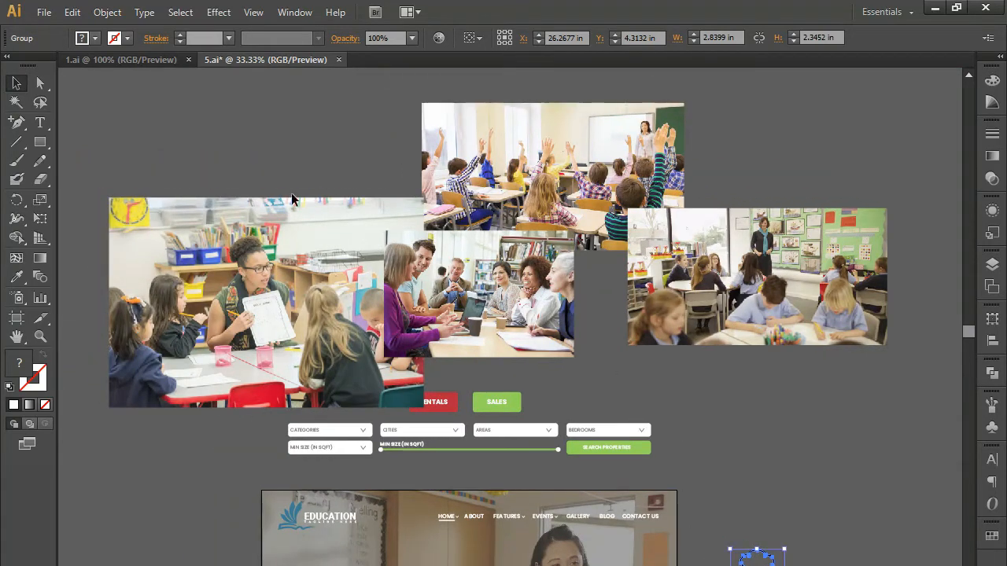
pyautogui.click(763, 309)
pyautogui.press('Delete')
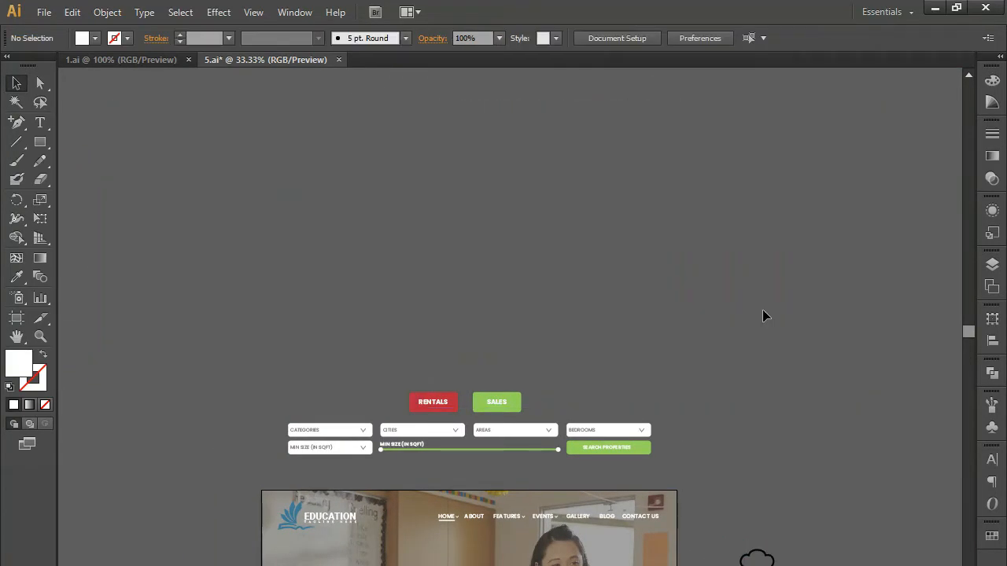
pyautogui.click(334, 518)
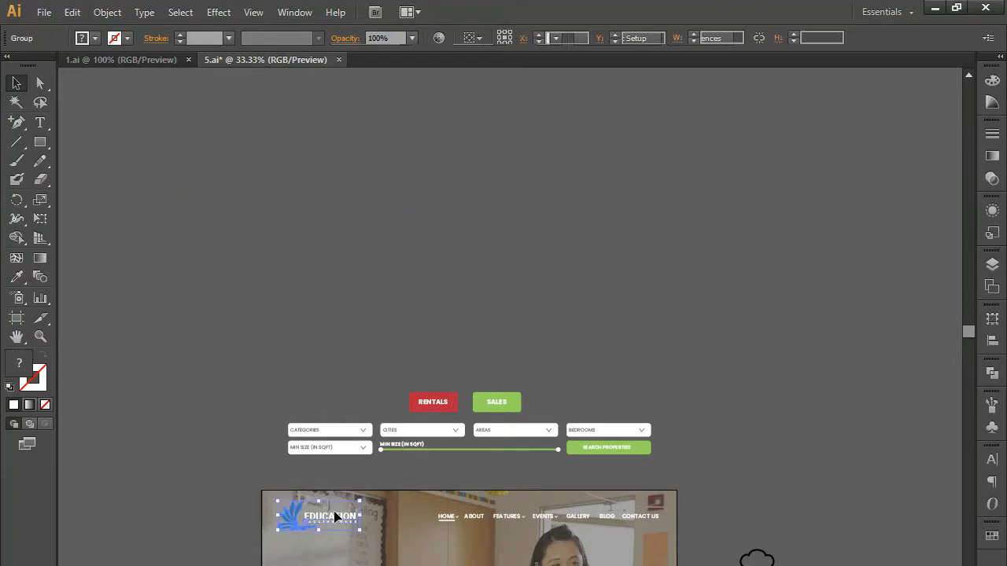
pyautogui.press('Delete')
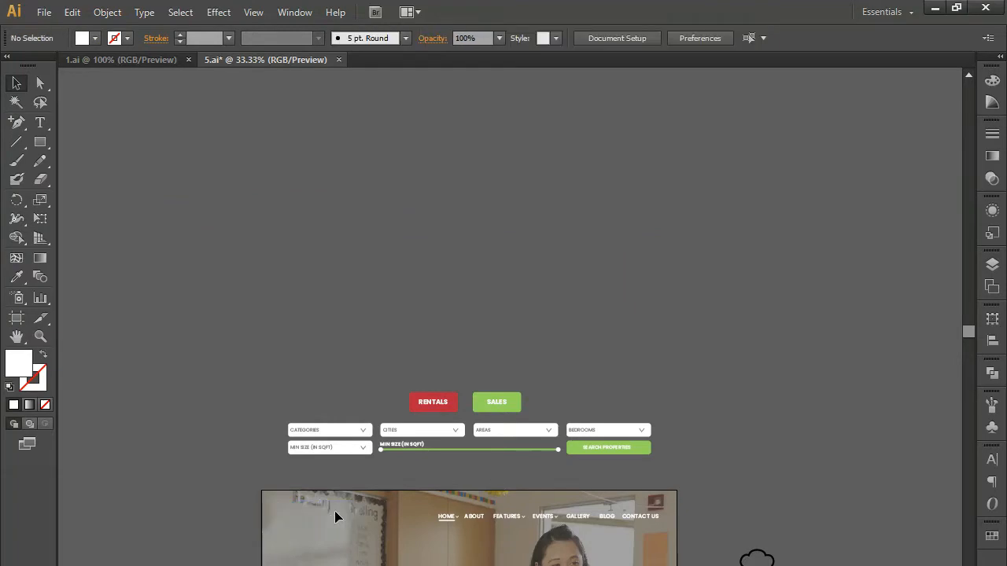
# Place the RESTAURANT logo where the header logo was, beside the navigation menu, and bring it to the front
pyautogui.scroll(-3, 364, 474)
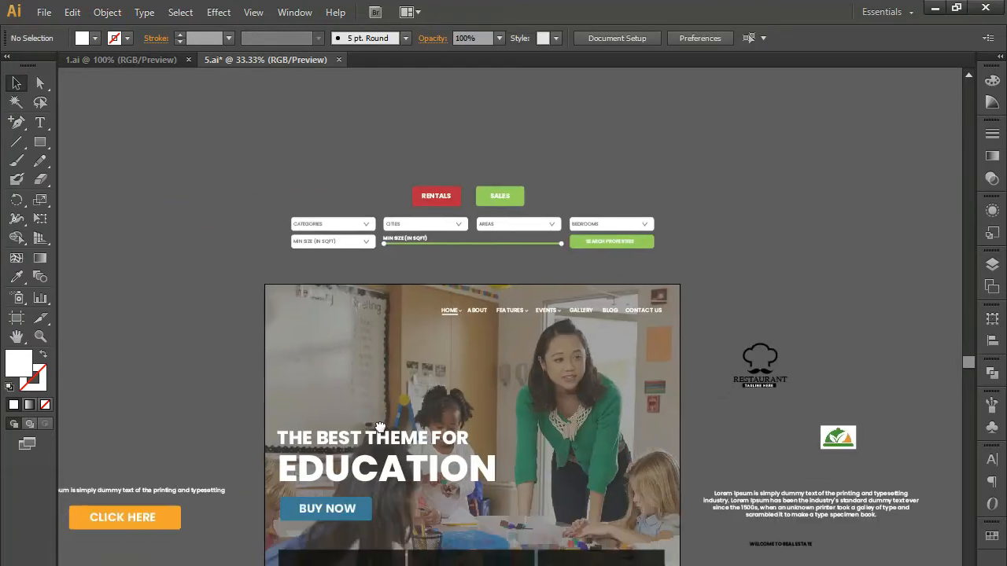
pyautogui.hotkey('ctrl', '=')
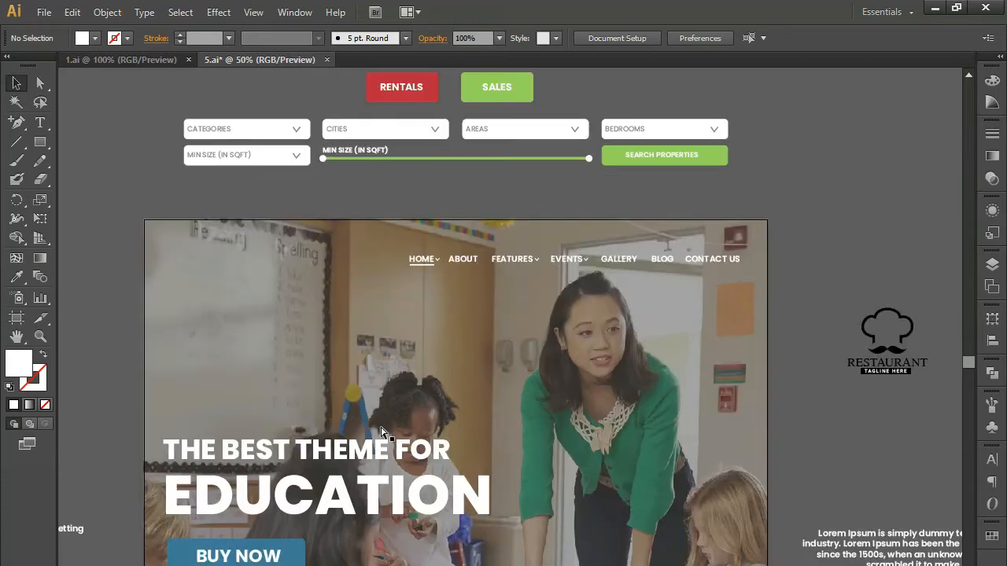
pyautogui.click(886, 376)
pyautogui.moveTo(886, 379); pyautogui.dragTo(223, 296)
pyautogui.rightClick(224, 298)
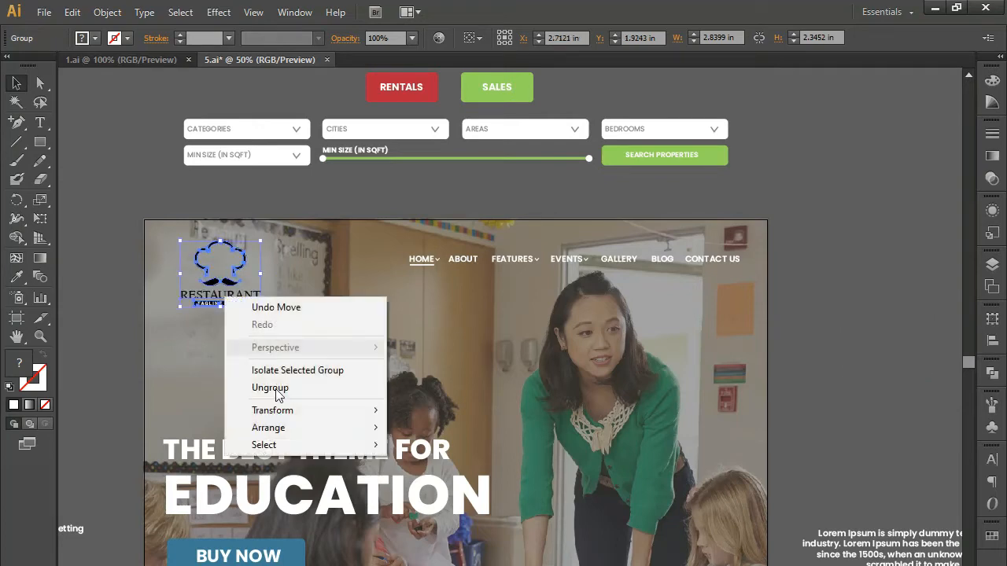
pyautogui.moveTo(288, 427)
pyautogui.click(480, 432)
pyautogui.click(241, 195)
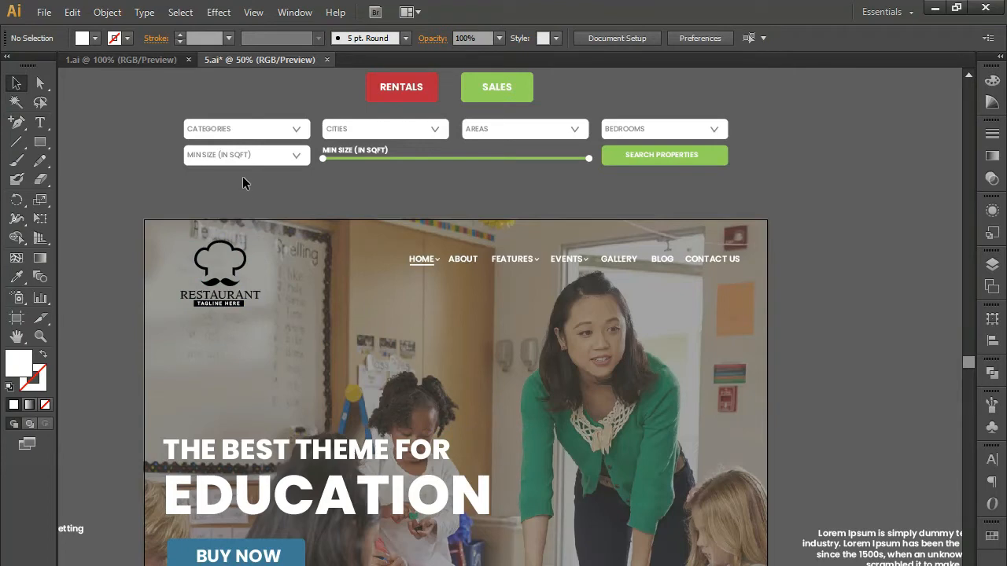
# Ungroup the header's navigation menu
pyautogui.scroll(2, 438, 353)
pyautogui.scroll(1, 449, 439)
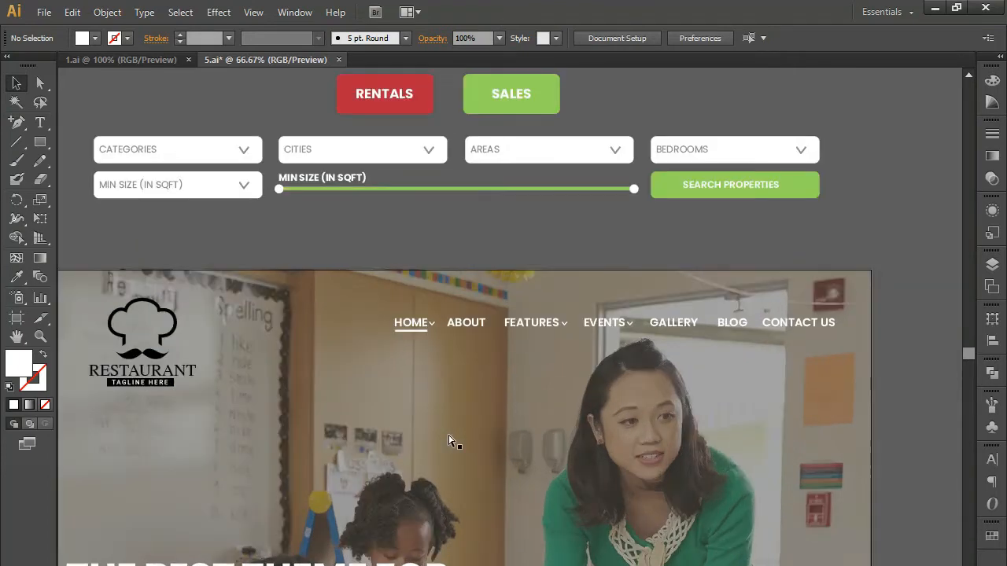
pyautogui.hscroll(-2, 472, 434)
pyautogui.scroll(1, 491, 443)
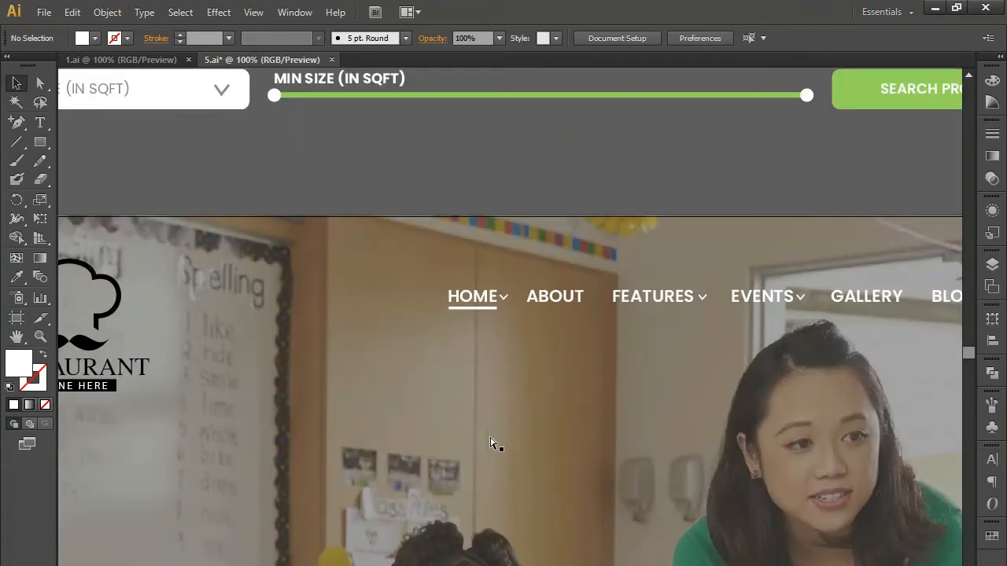
pyautogui.rightClick(484, 302)
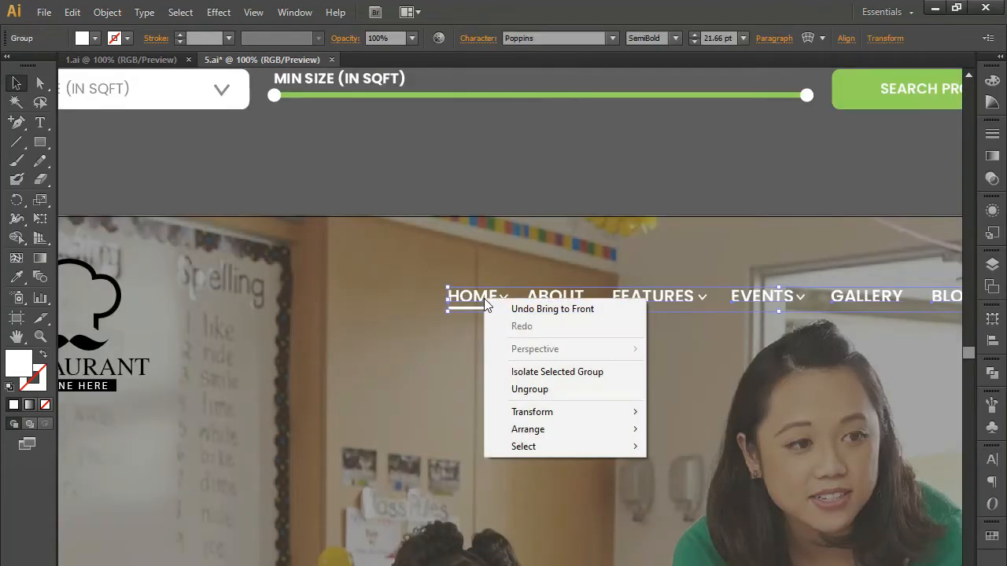
pyautogui.click(534, 391)
# Delete the dropdown arrows from the navigation menu and the underline beneath HOME
pyautogui.click(502, 297)
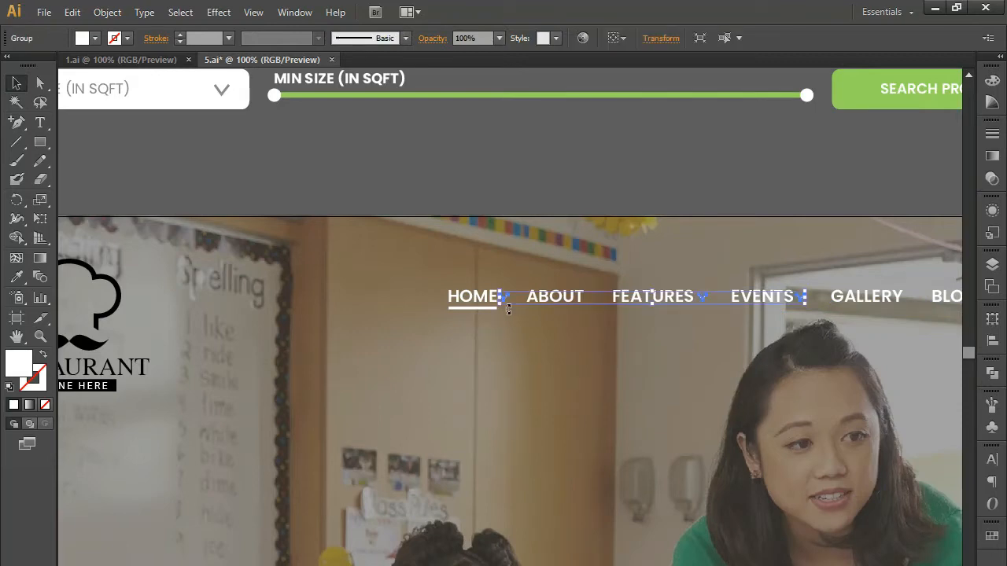
pyautogui.click(509, 309)
pyautogui.click(482, 313)
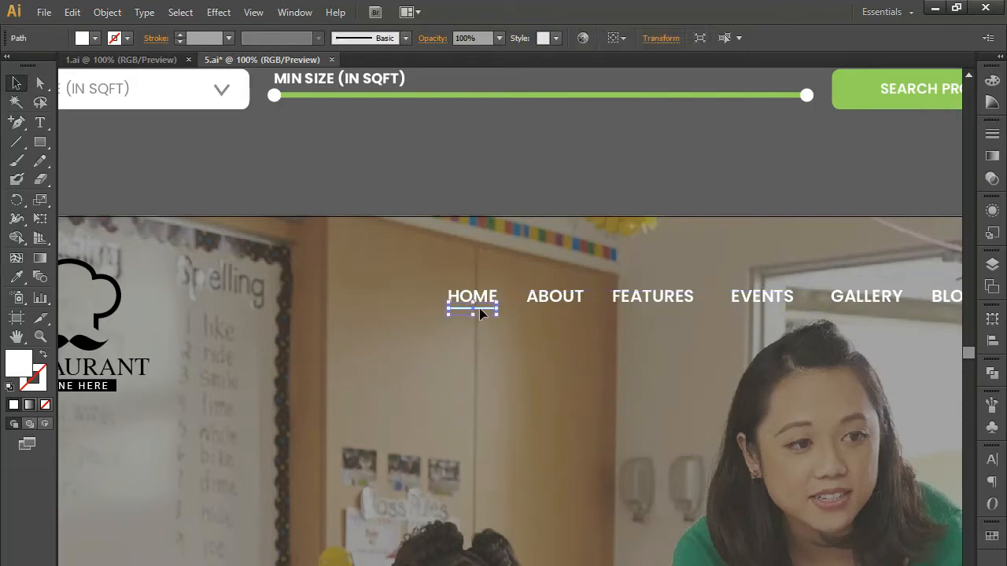
pyautogui.press('Delete')
# Draw a small white circle just before the HOME menu item with the Ellipse tool and scale it down slightly
pyautogui.click(477, 300)
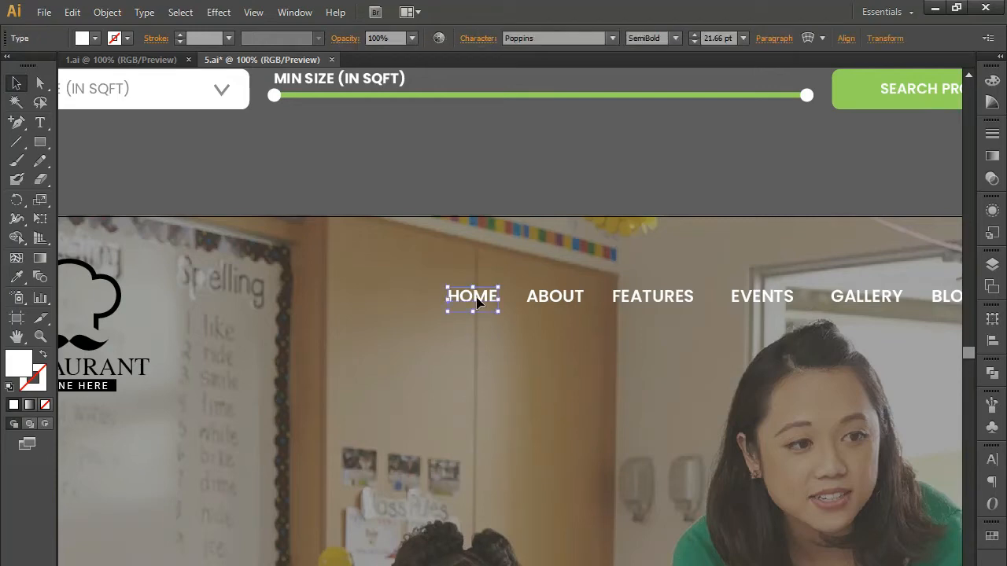
pyautogui.hotkey('ctrl', '+')
pyautogui.moveTo(562, 315); pyautogui.dragTo(526, 271)
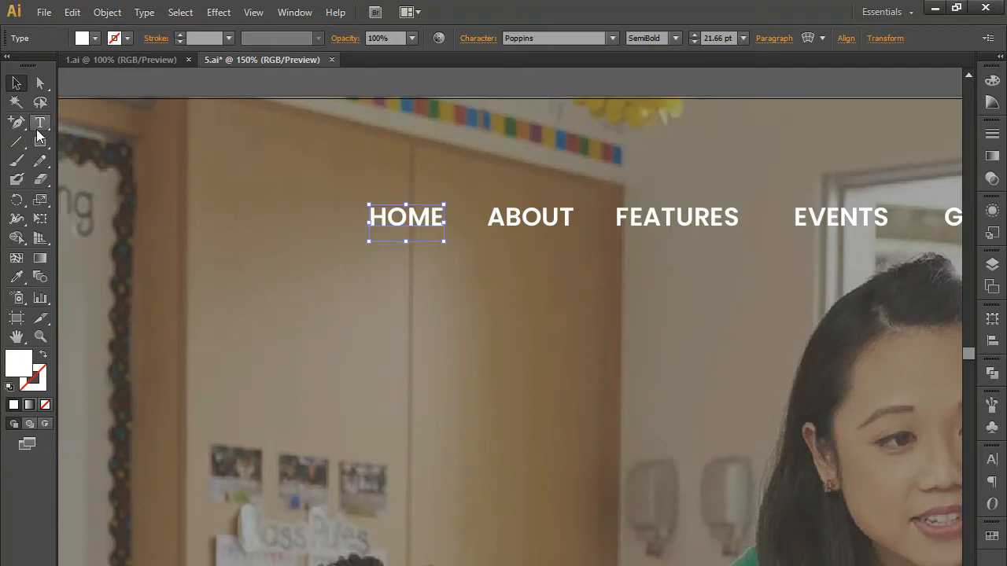
pyautogui.moveTo(40, 142); pyautogui.dragTo(68, 181)
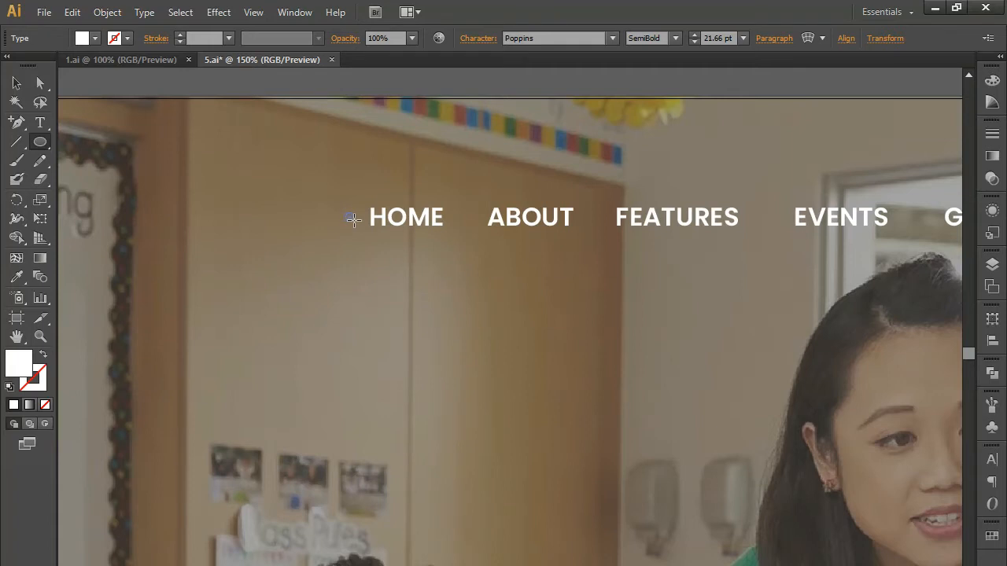
pyautogui.moveTo(353, 219); pyautogui.dragTo(358, 225)
pyautogui.click(14, 85)
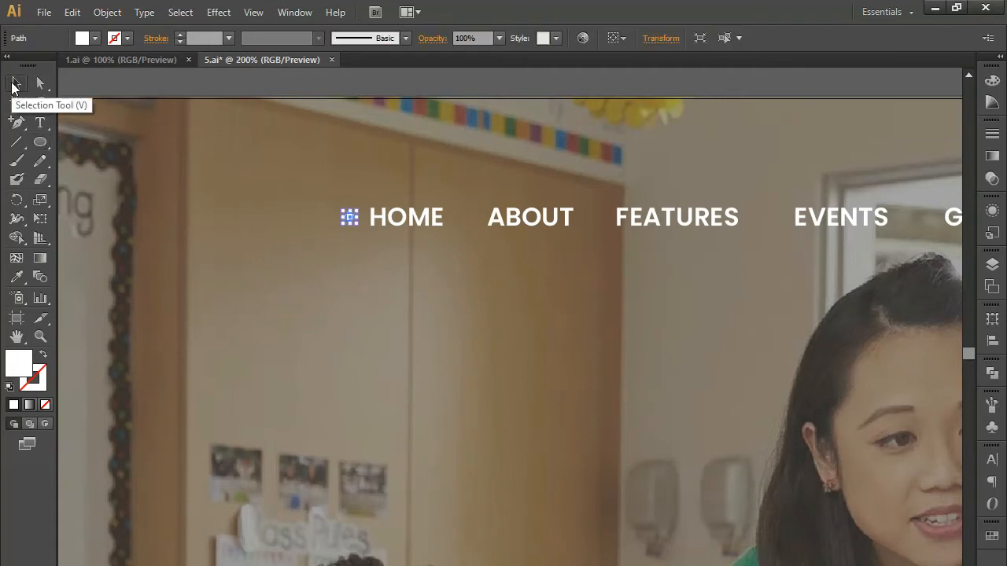
pyautogui.hotkey('ctrl', '+')
pyautogui.moveTo(232, 171); pyautogui.dragTo(544, 526)
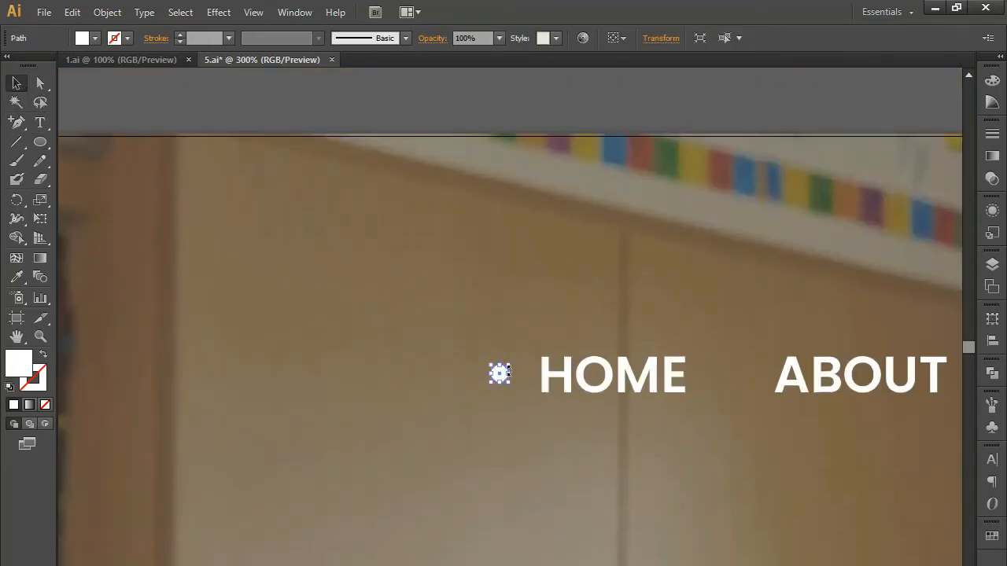
pyautogui.moveTo(509, 364); pyautogui.dragTo(506, 368)
pyautogui.click(536, 381)
# Duplicate the white circle to the gap between HOME and ABOUT and group the two circles
pyautogui.click(498, 378)
pyautogui.moveTo(498, 382); pyautogui.dragTo(719, 386)
pyautogui.keyDown('shift'); pyautogui.click(497, 378); pyautogui.keyUp('shift')
pyautogui.hotkey('ctrl', 'g')
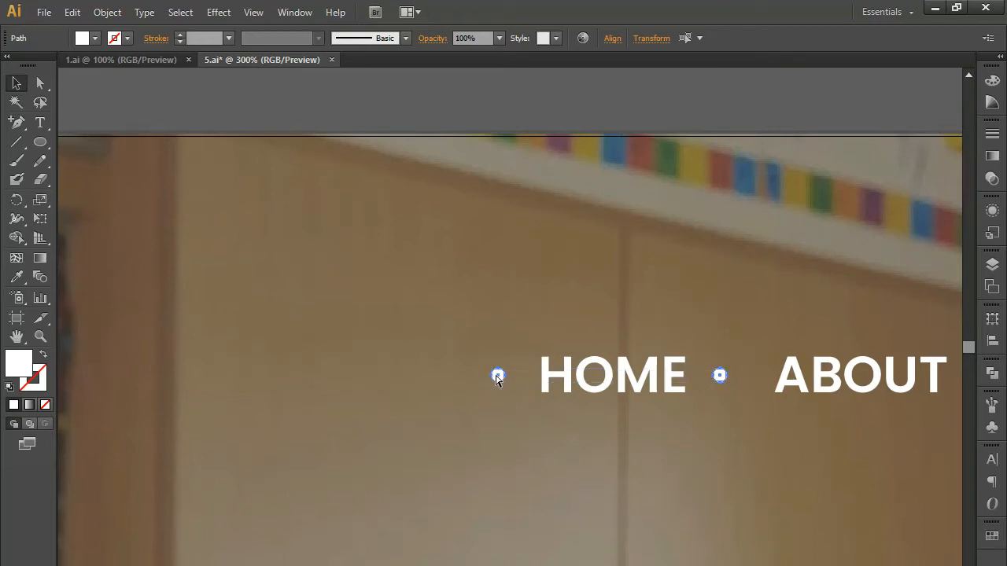
pyautogui.hotkey('ctrl', 'g')
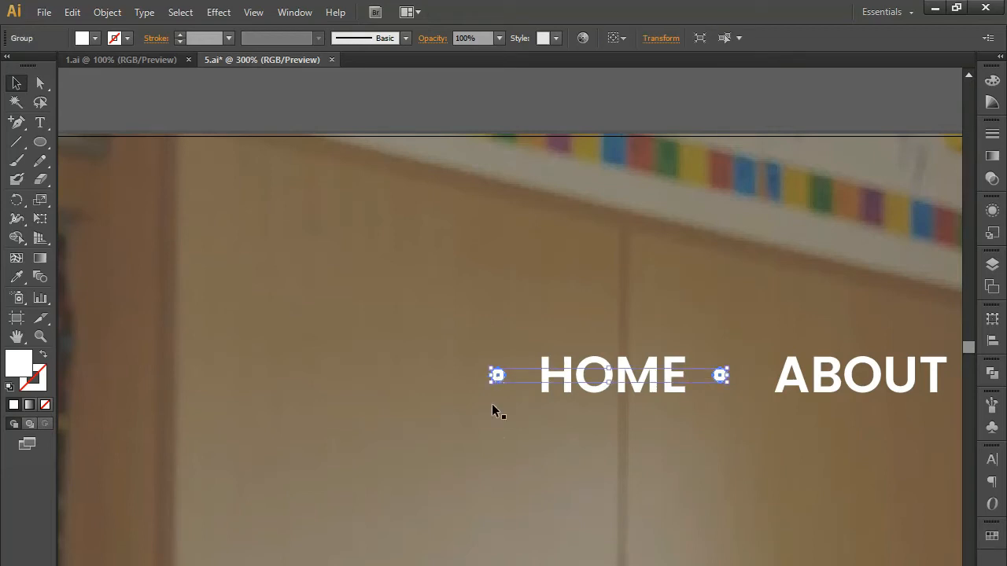
# Change the fill colour of the HOME menu text to dark grey 3a3a3a
pyautogui.click(587, 367)
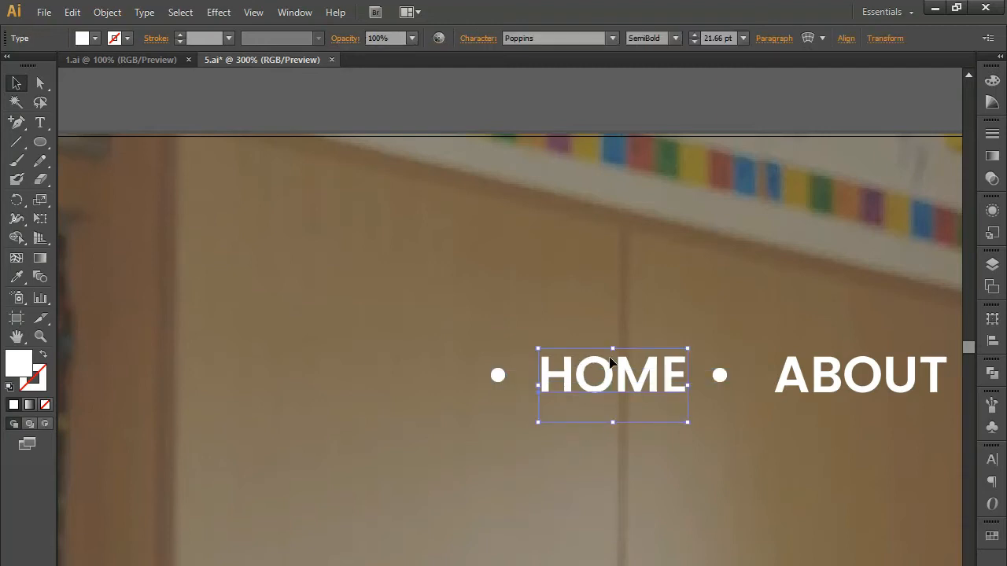
pyautogui.click(992, 82)
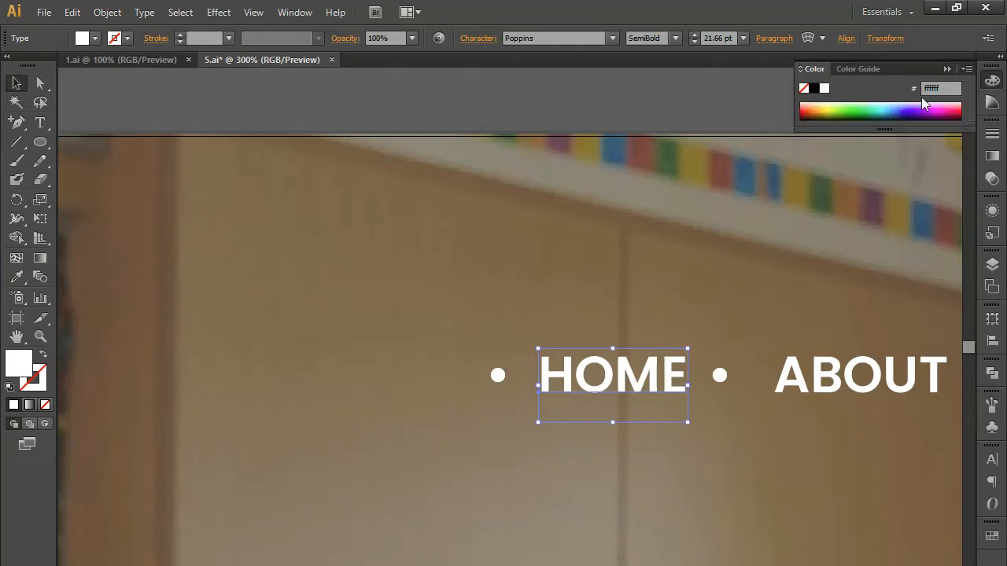
pyautogui.doubleClick(12, 376)
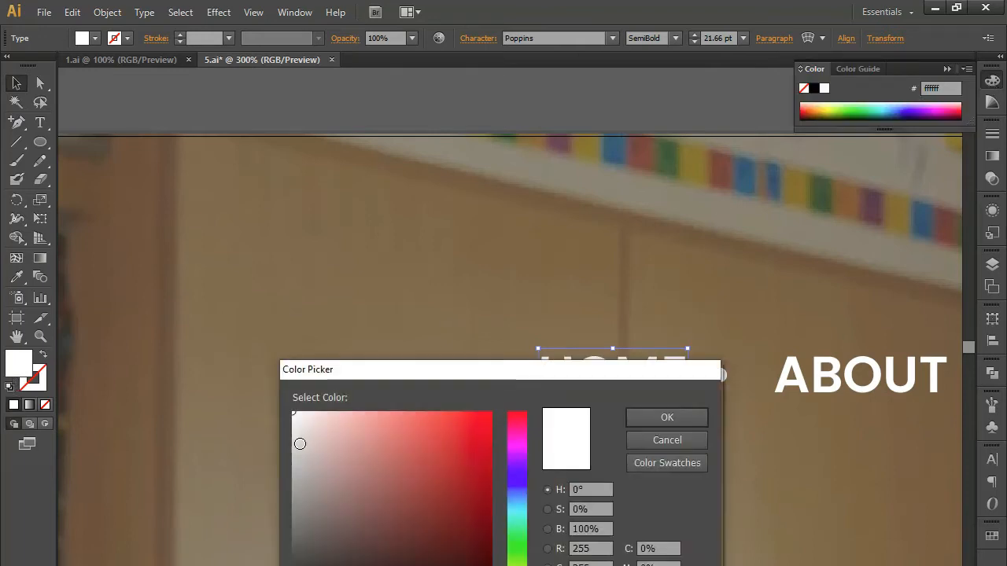
pyautogui.moveTo(299, 444); pyautogui.dragTo(291, 511)
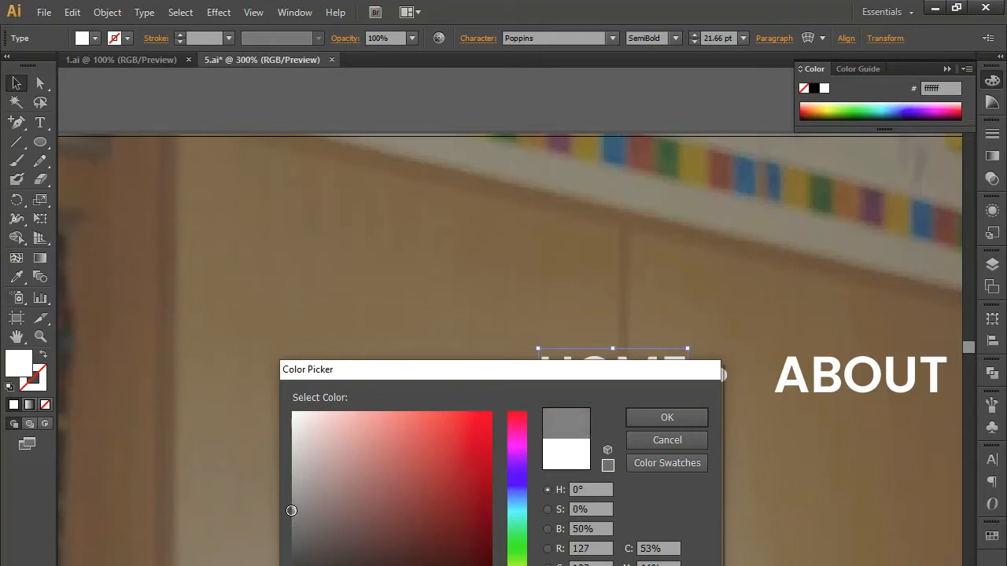
pyautogui.click(670, 420)
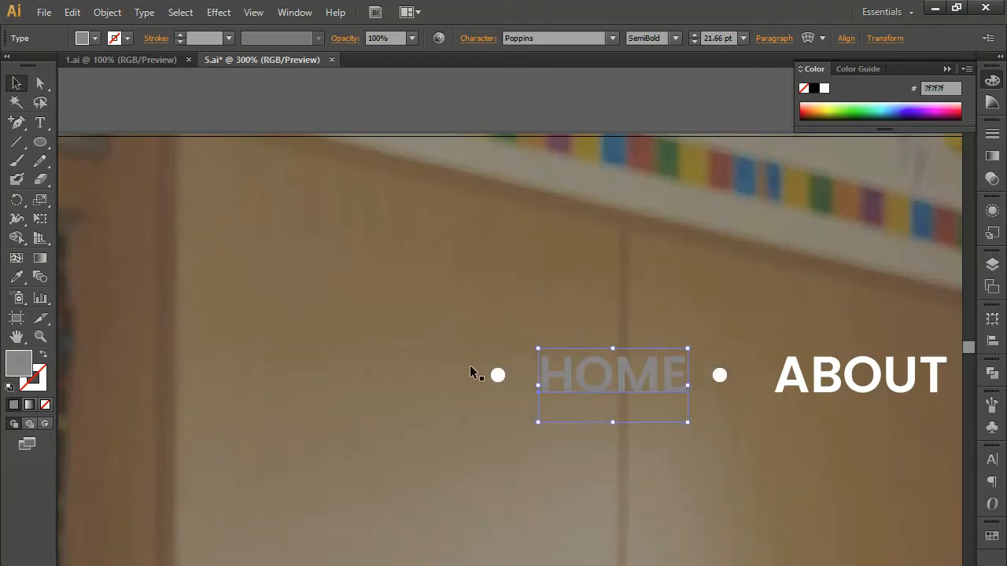
pyautogui.doubleClick(13, 367)
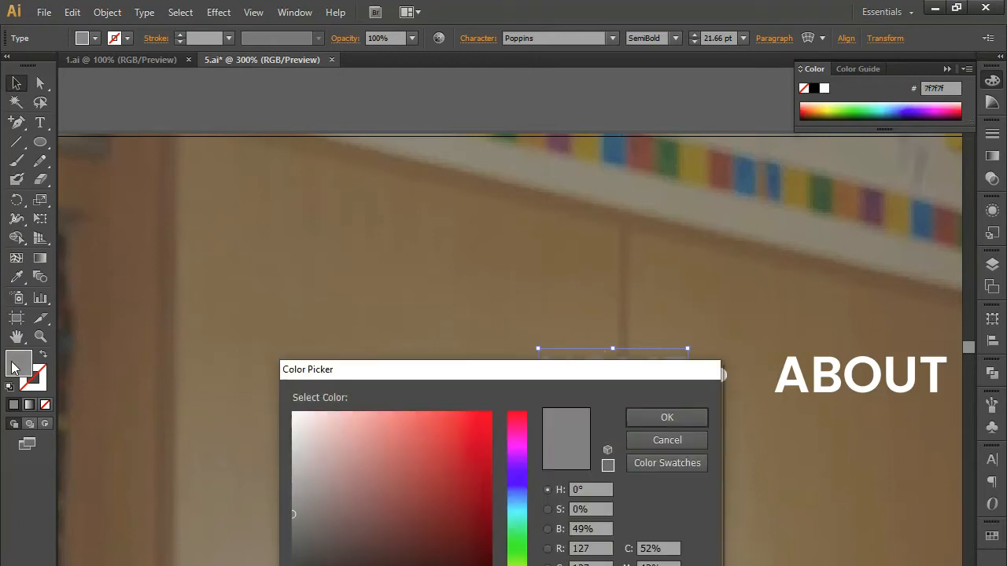
pyautogui.moveTo(292, 516); pyautogui.dragTo(292, 565)
pyautogui.click(670, 420)
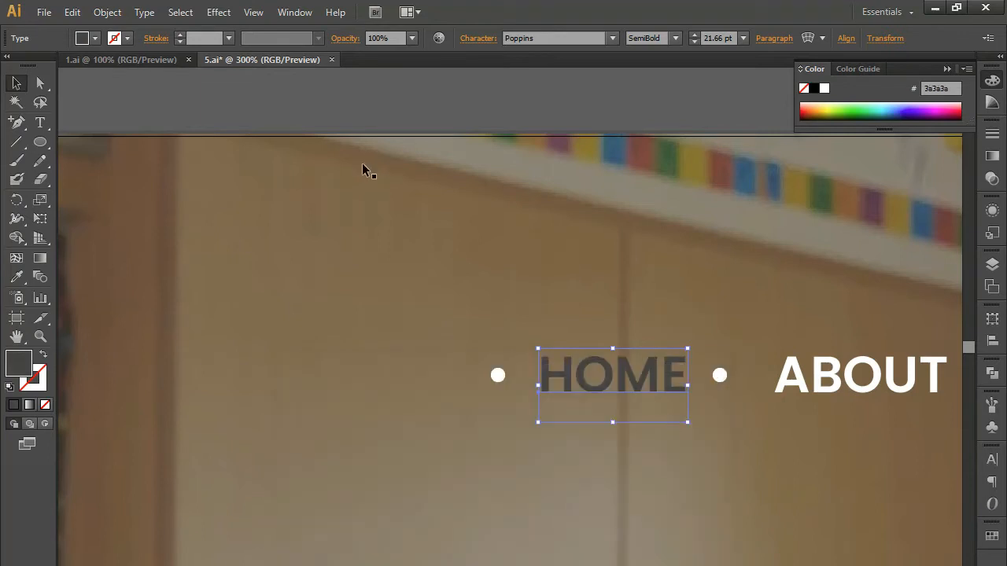
# Replace the FEATURES item in the navigation menu with the text MENU
pyautogui.click(410, 109)
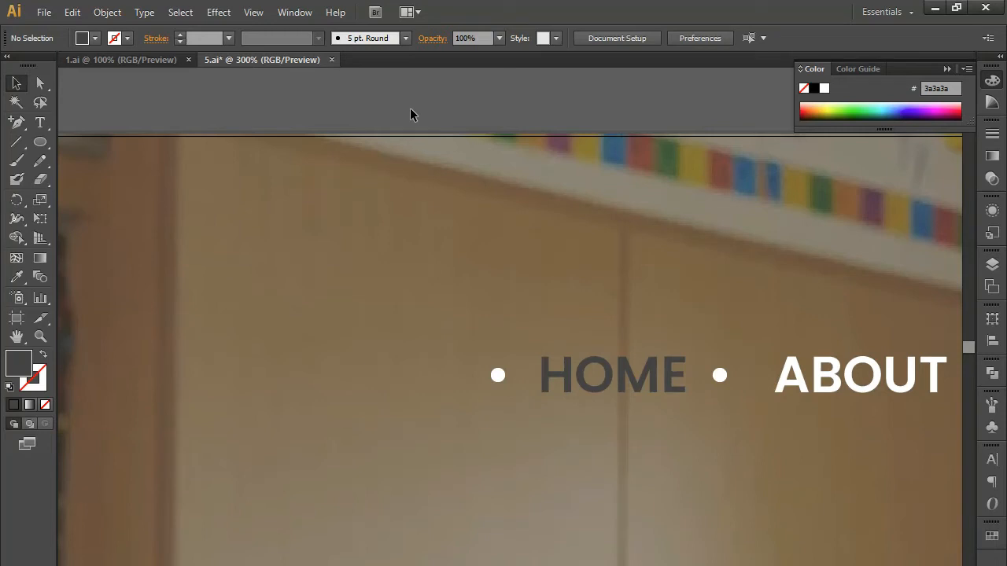
pyautogui.hotkey('ctrl', '-')
pyautogui.hotkey('ctrl', '-')
pyautogui.hotkey('ctrl', '-')
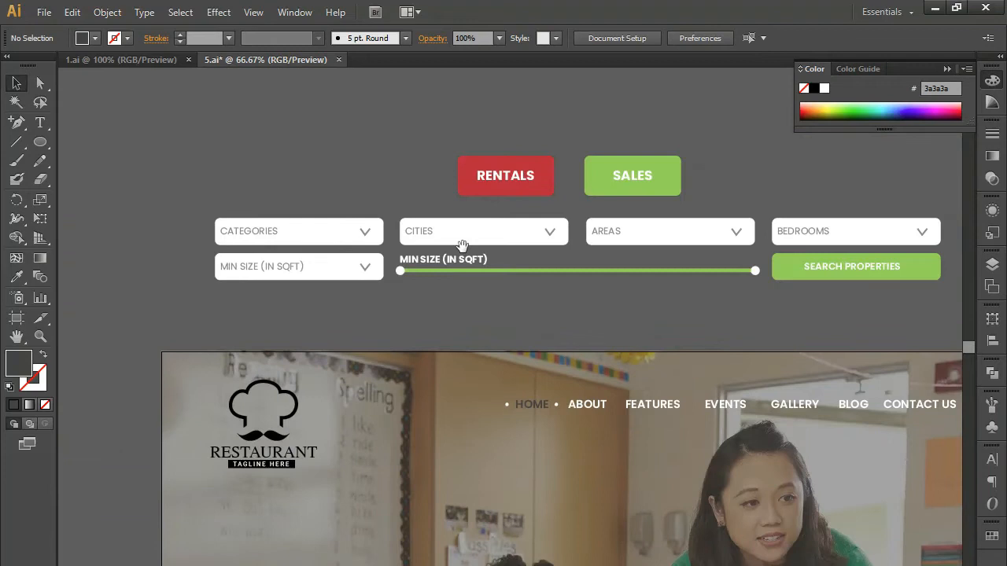
pyautogui.moveTo(462, 246); pyautogui.dragTo(436, 207)
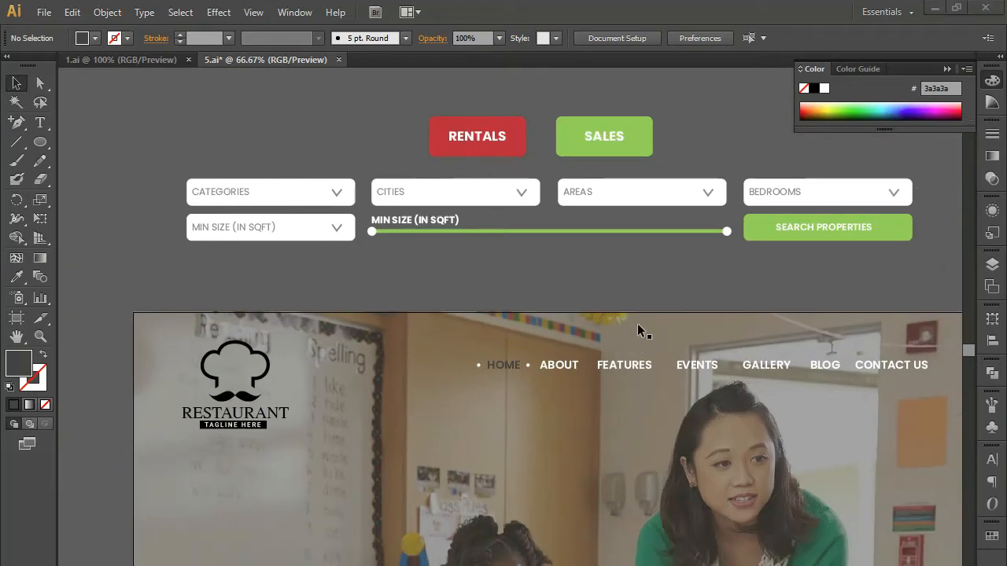
pyautogui.moveTo(682, 292); pyautogui.dragTo(515, 284)
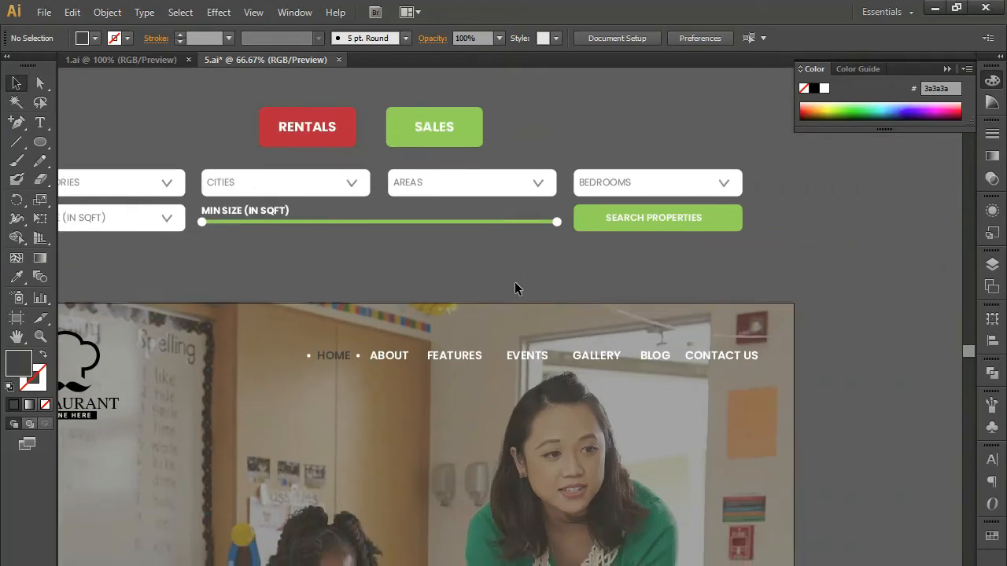
pyautogui.press('a')
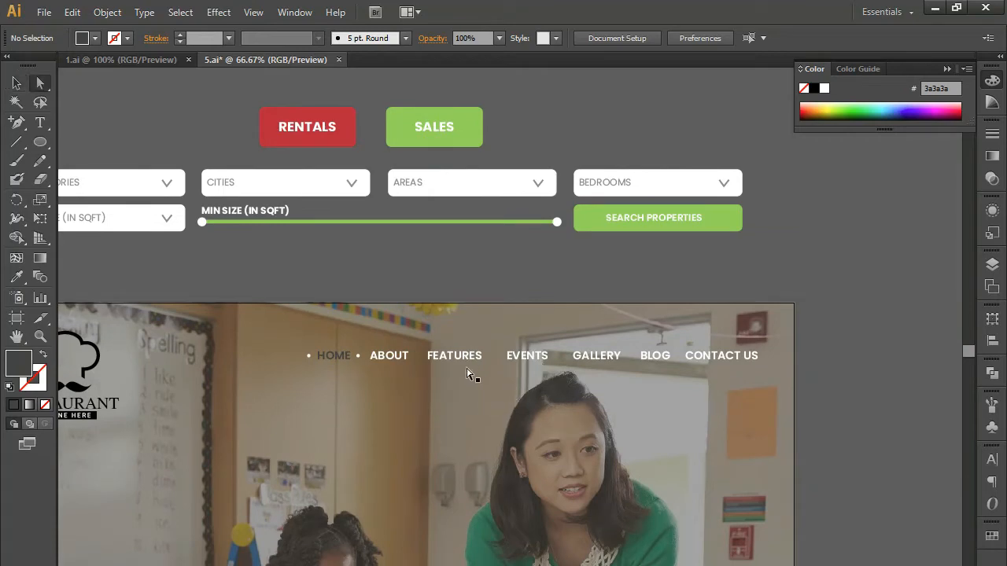
pyautogui.doubleClick(468, 358)
pyautogui.hotkey('ctrl', 'a')
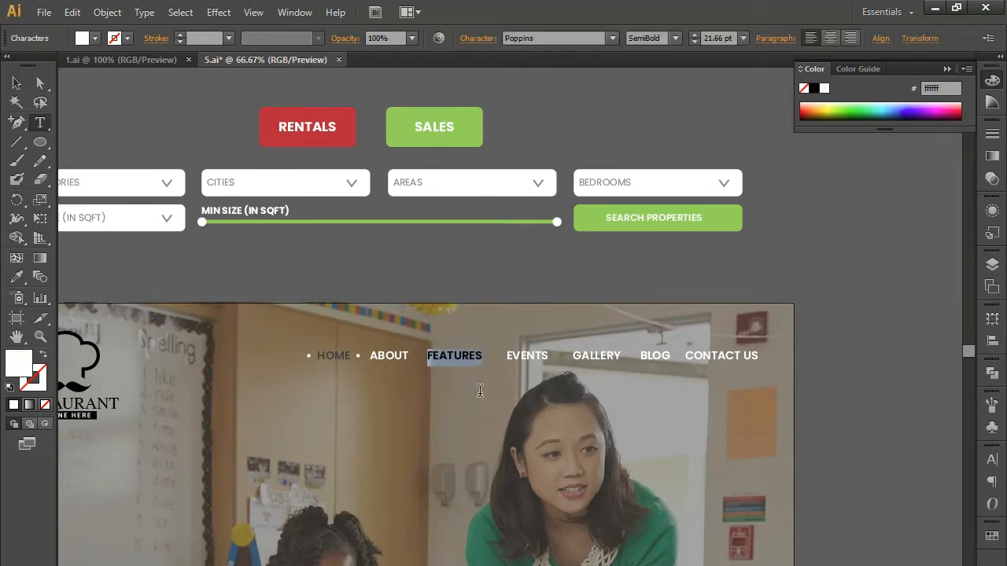
pyautogui.write('ENU')
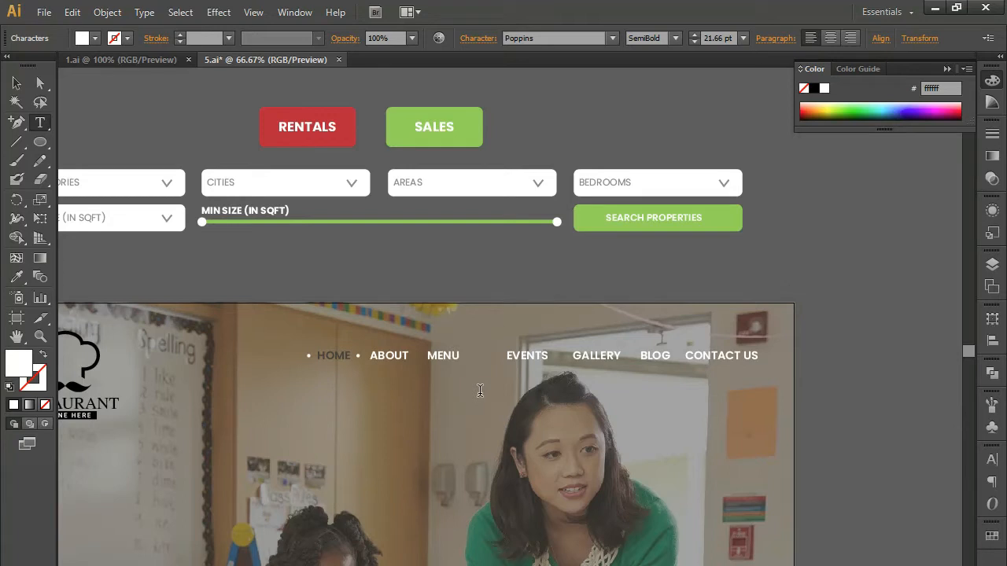
# Shift the ABOUT and MENU items slightly to the right, and move MENU one increment further
pyautogui.click(40, 84)
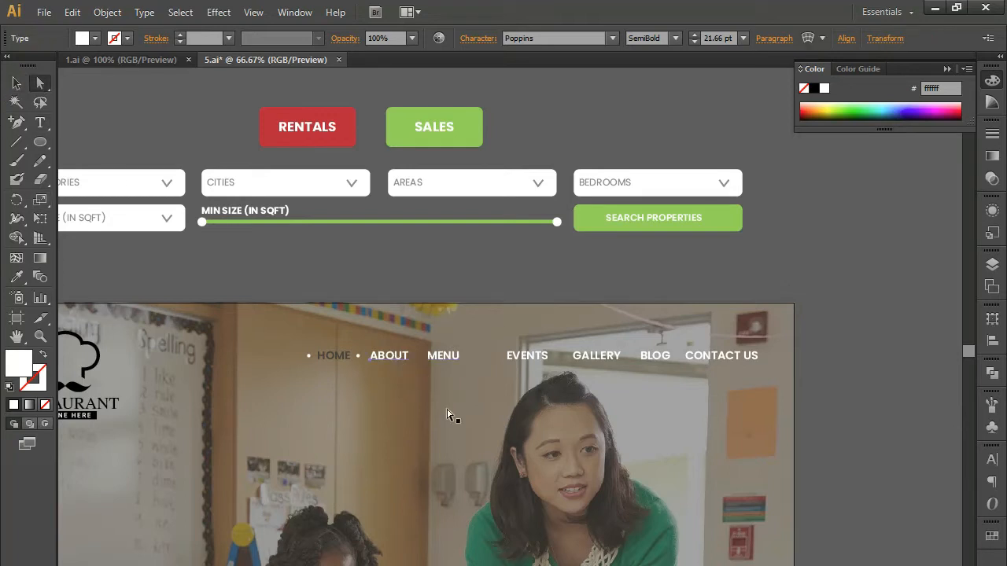
pyautogui.keyDown('shift'); pyautogui.click(438, 358); pyautogui.keyUp('shift')
pyautogui.hotkey('shift', 'Right')
pyautogui.click(430, 280)
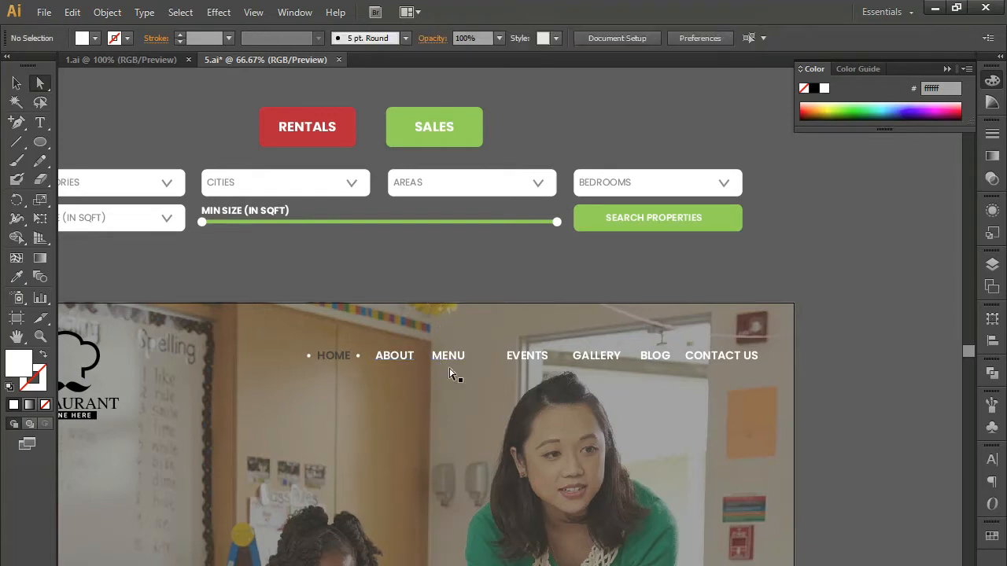
pyautogui.click(451, 367)
pyautogui.hotkey('shift', 'Right')
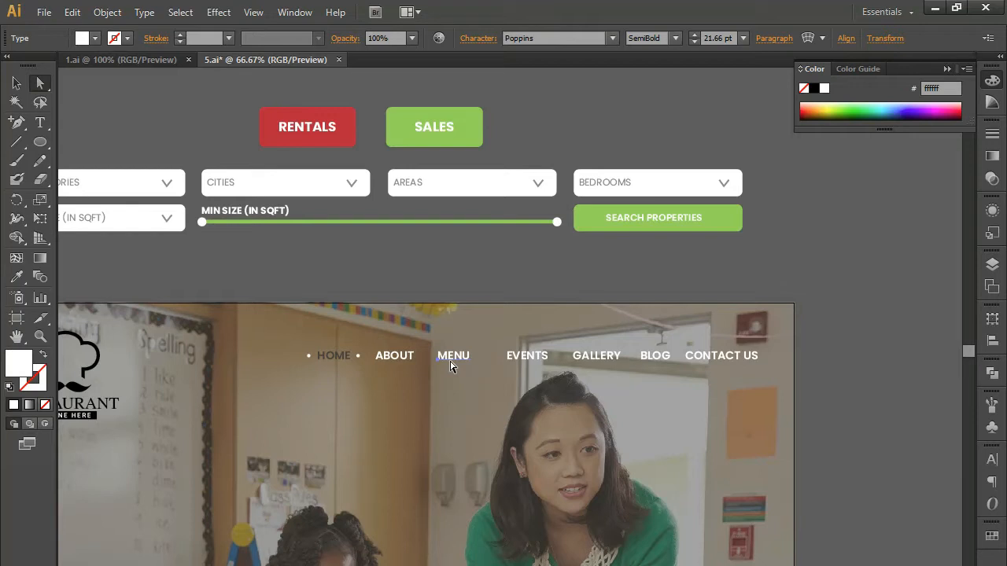
# Delete the EVENTS item from the navigation menu and move GALLERY into the gap beside MENU
pyautogui.press('t')
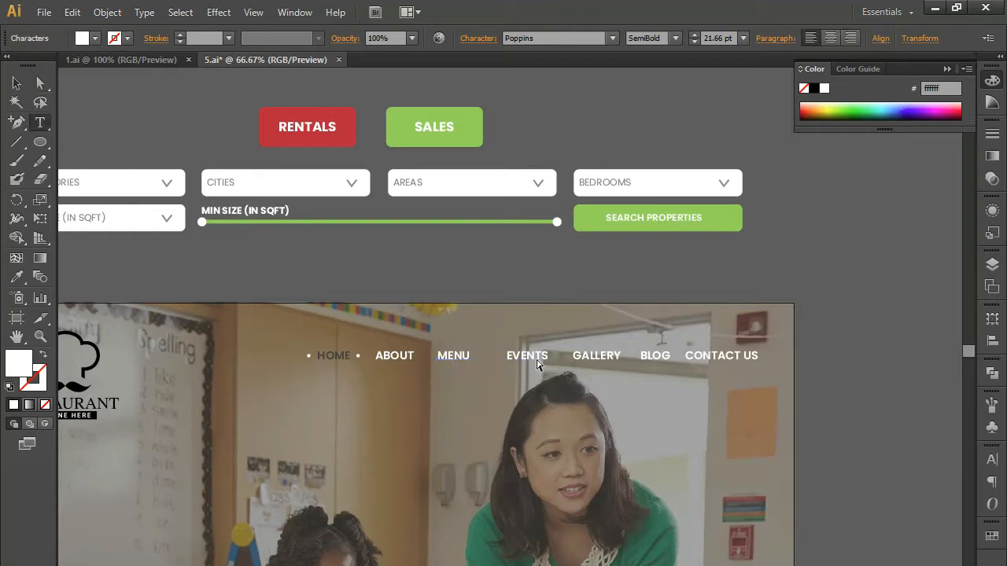
pyautogui.click(42, 82)
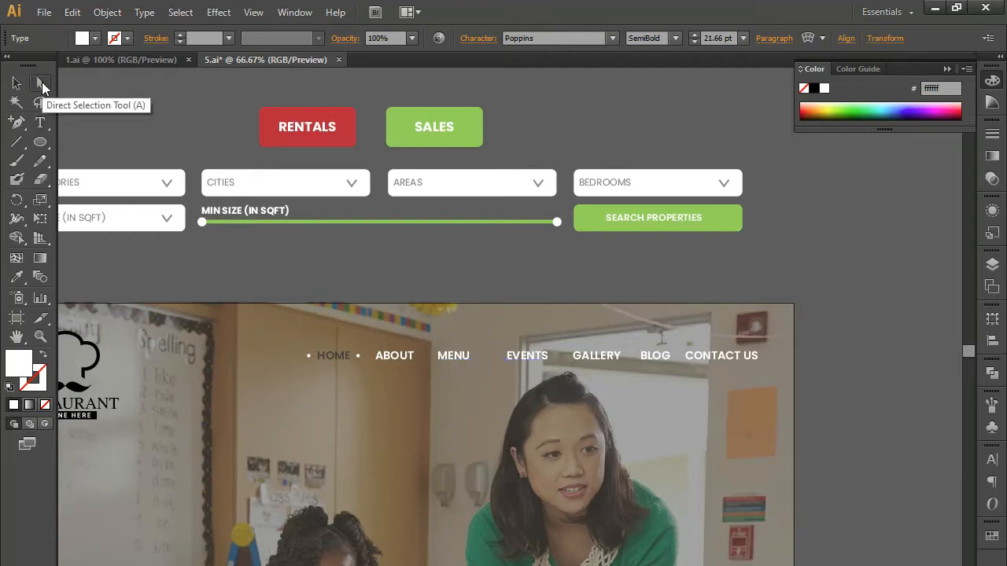
pyautogui.press('Delete')
pyautogui.moveTo(594, 357); pyautogui.dragTo(519, 357)
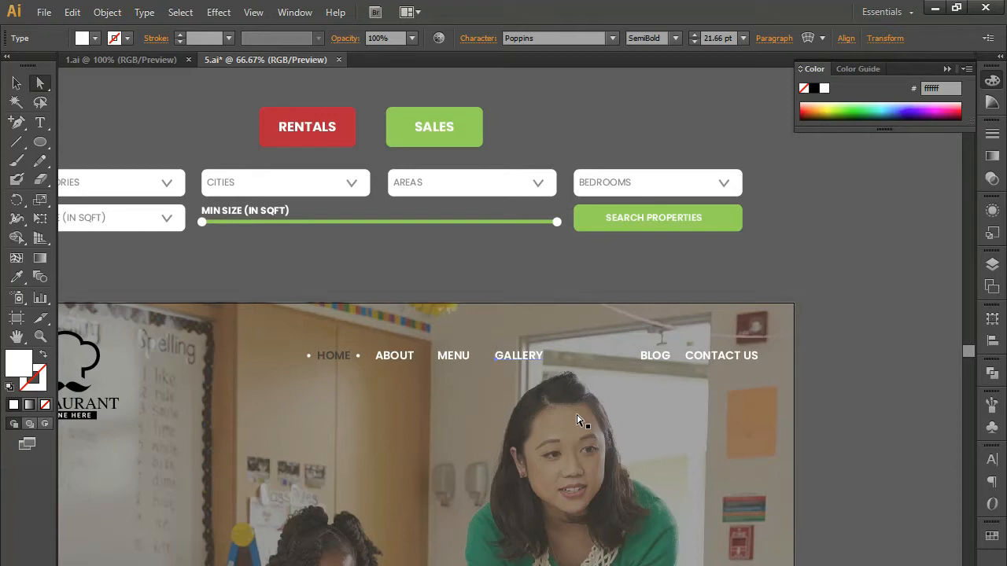
# Move the BLOG item closer to GALLERY and replace its text with RESERVATION
pyautogui.moveTo(655, 361); pyautogui.dragTo(586, 357)
pyautogui.doubleClick(586, 356)
pyautogui.doubleClick(586, 355)
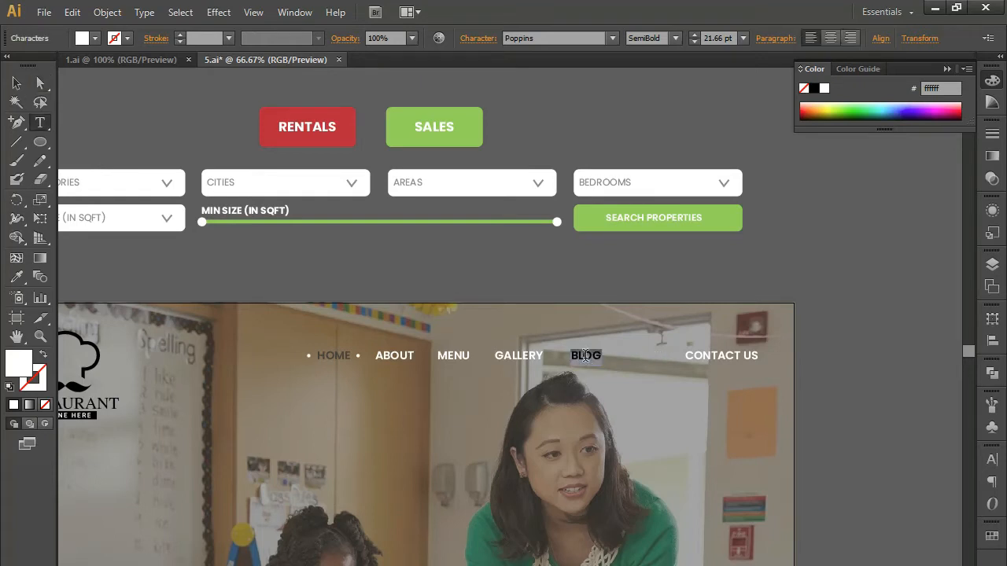
pyautogui.write('RESERVAT')
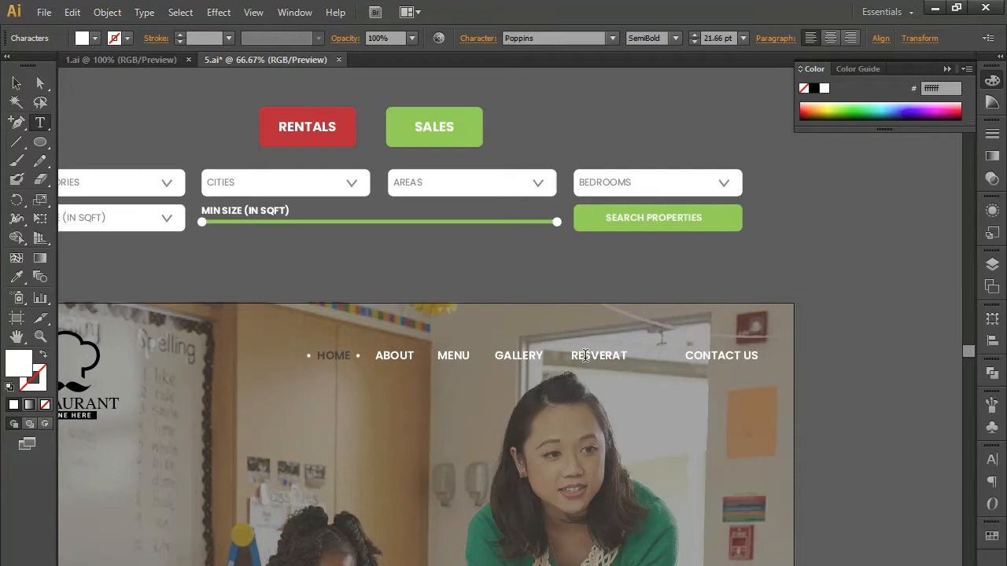
pyautogui.press('BackSpace')
pyautogui.press('BackSpace')
pyautogui.click(40, 83)
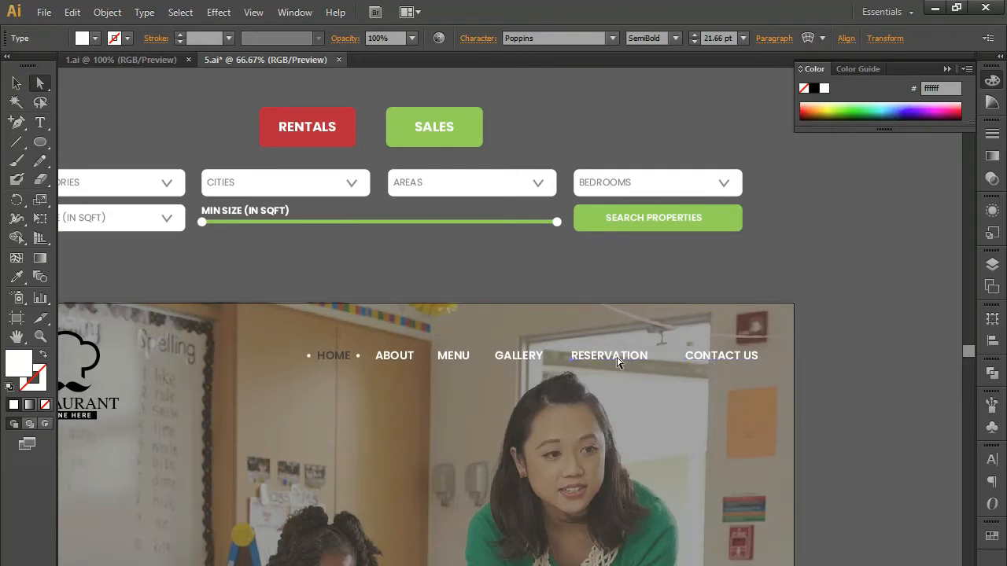
# Nudge RESERVATION towards CONTACT US, and shift ABOUT, MENU and GALLERY slightly to the right
pyautogui.hotkey('shift', 'Right')
pyautogui.hotkey('shift', 'Right')
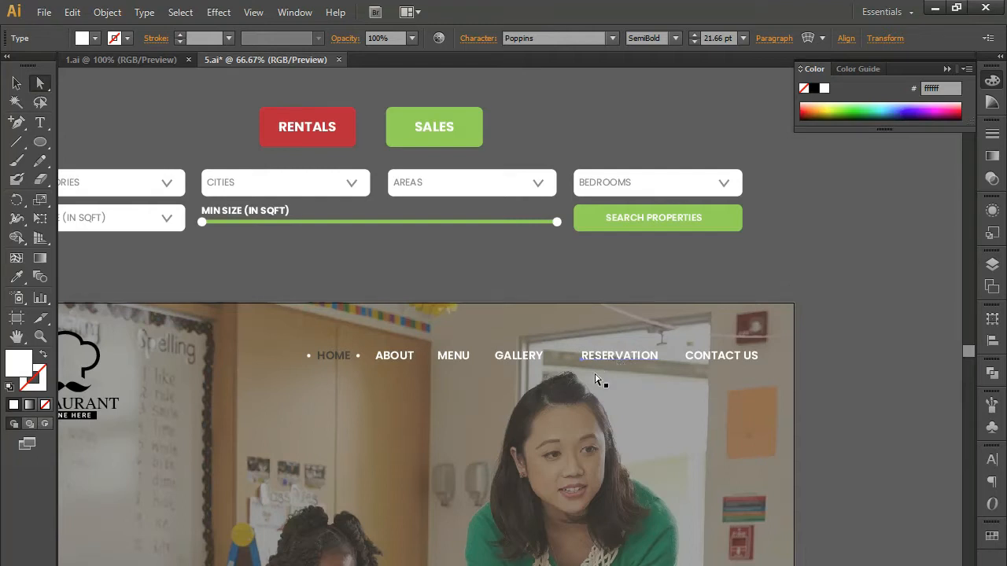
pyautogui.keyDown('shift'); pyautogui.click(522, 362); pyautogui.keyUp('shift')
pyautogui.click(550, 279)
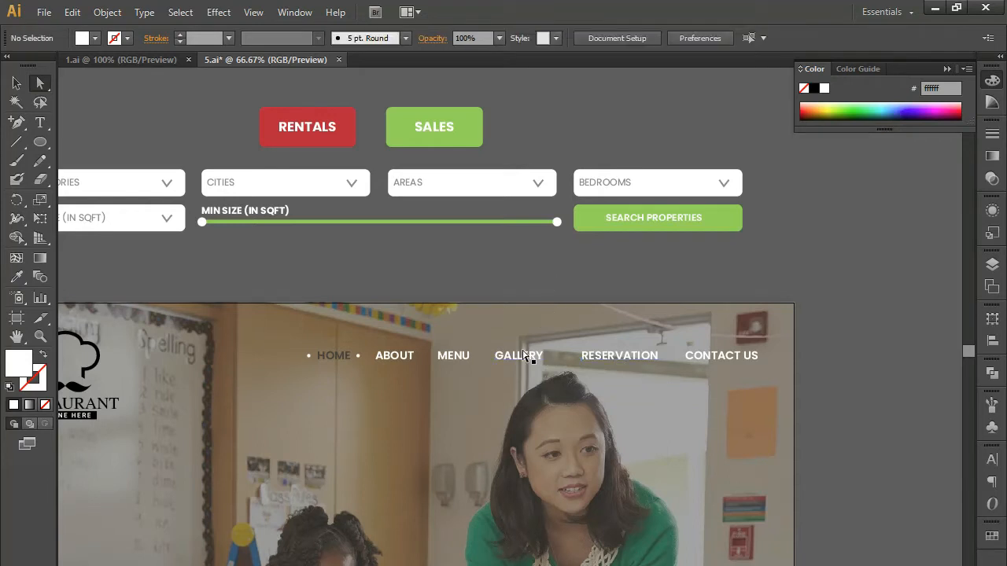
pyautogui.click(521, 364)
pyautogui.keyDown('shift'); pyautogui.click(392, 358); pyautogui.keyUp('shift')
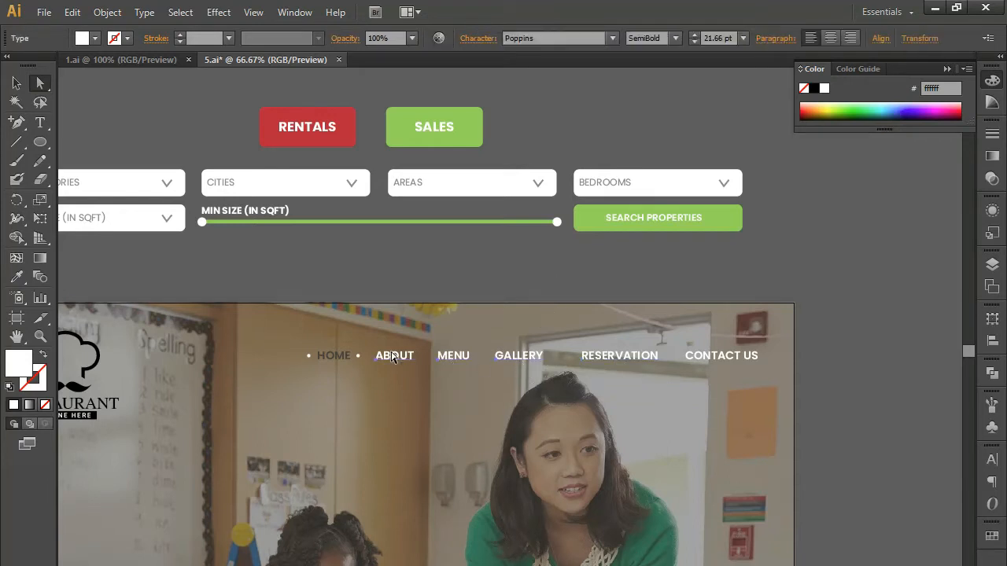
pyautogui.press('Right')
pyautogui.press('Right')
pyautogui.press('Right')
pyautogui.press('Right')
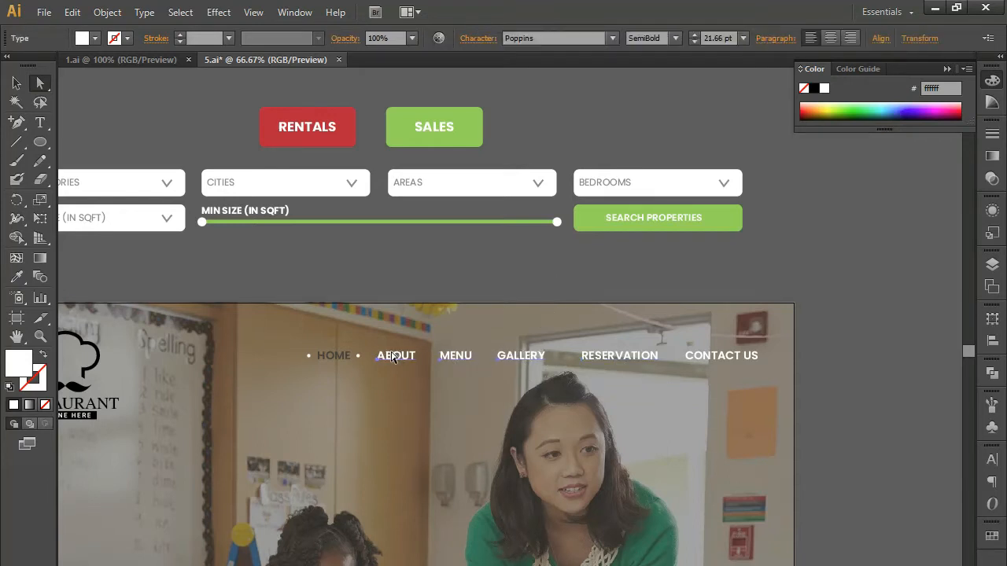
pyautogui.click(422, 275)
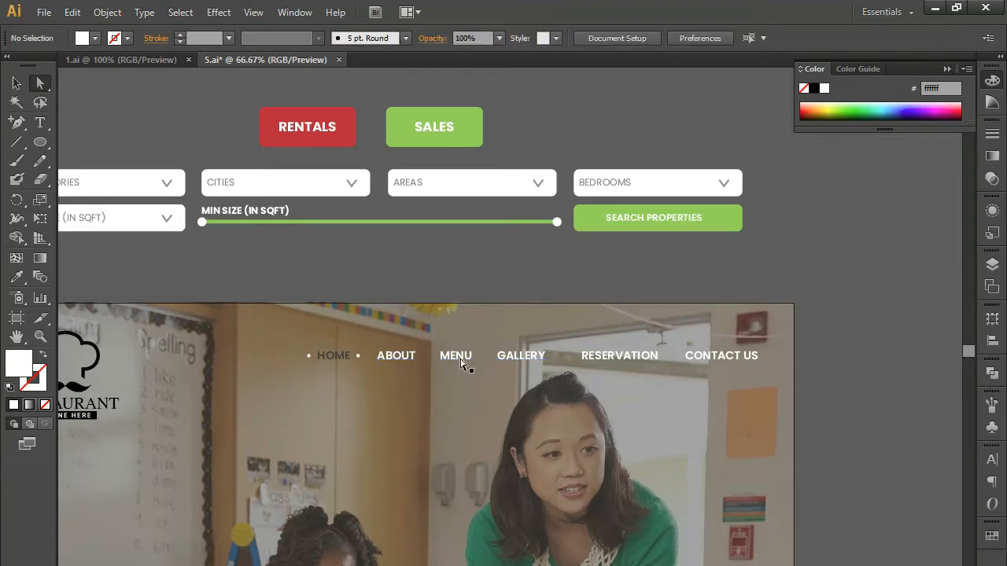
# Even out the menu spacing by moving MENU and GALLERY right, with GALLERY one increment further
pyautogui.click(511, 360)
pyautogui.hotkey('shift', 'Right')
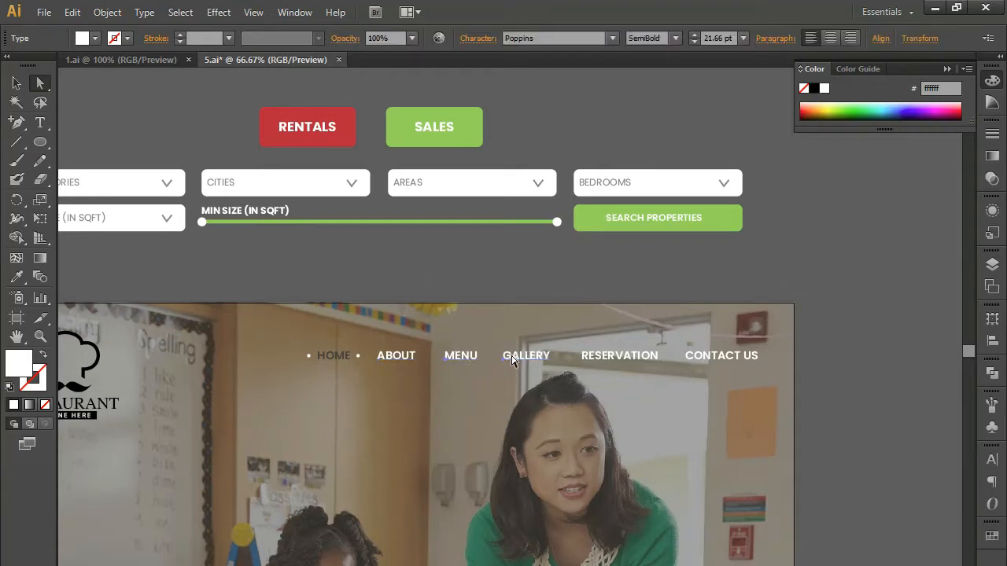
pyautogui.click(512, 262)
pyautogui.click(531, 364)
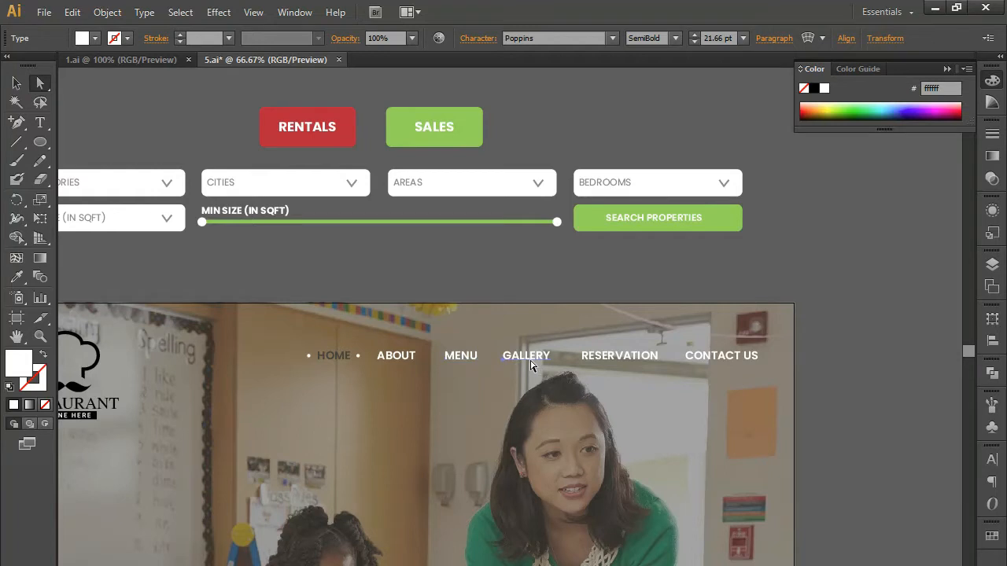
pyautogui.hotkey('shift', 'Right')
# Isolate the restaurant logo group and change the TAGLINE HERE text fill to black
pyautogui.click(17, 83)
pyautogui.moveTo(414, 315); pyautogui.dragTo(584, 308)
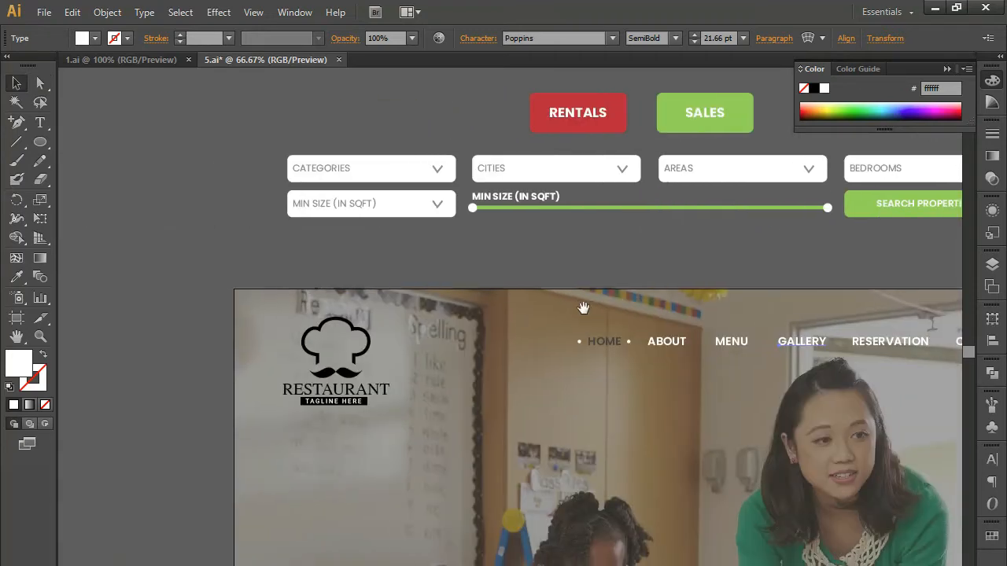
pyautogui.click(329, 378)
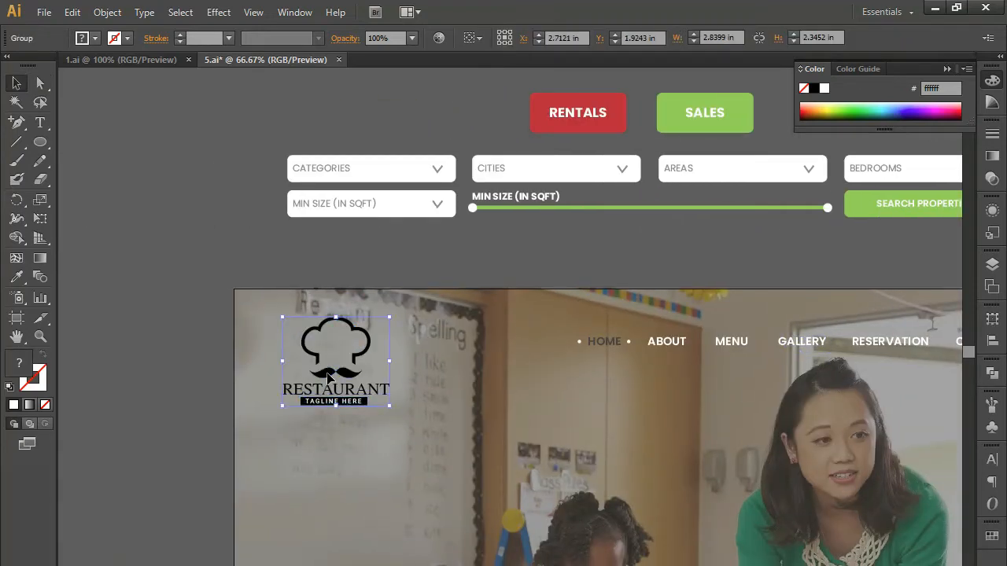
pyautogui.doubleClick(337, 402)
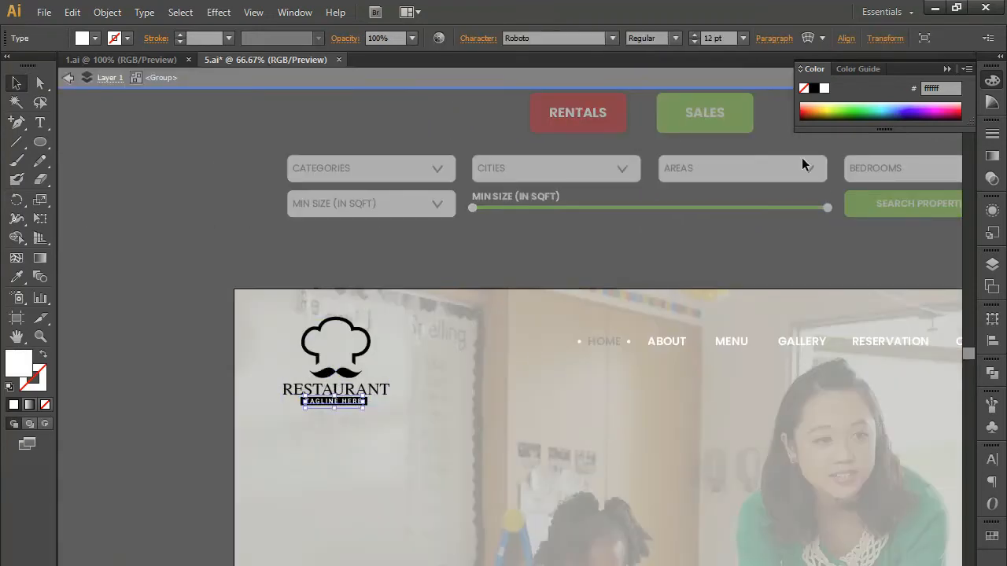
pyautogui.click(813, 88)
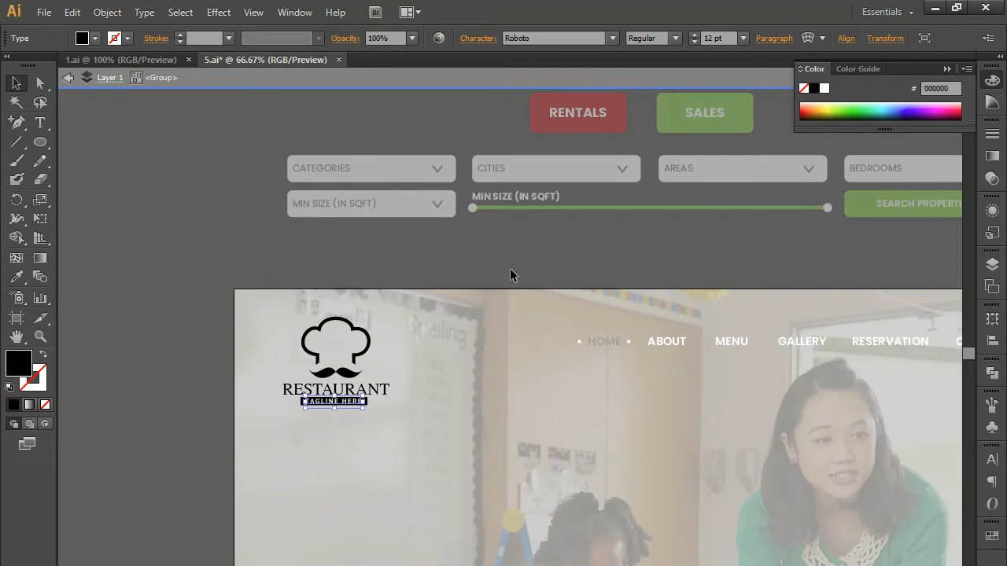
# Recolour the logo's RESTAURANT text, tagline bar, moustache and chef hat to white, and leave the group's isolation mode
pyautogui.click(360, 397)
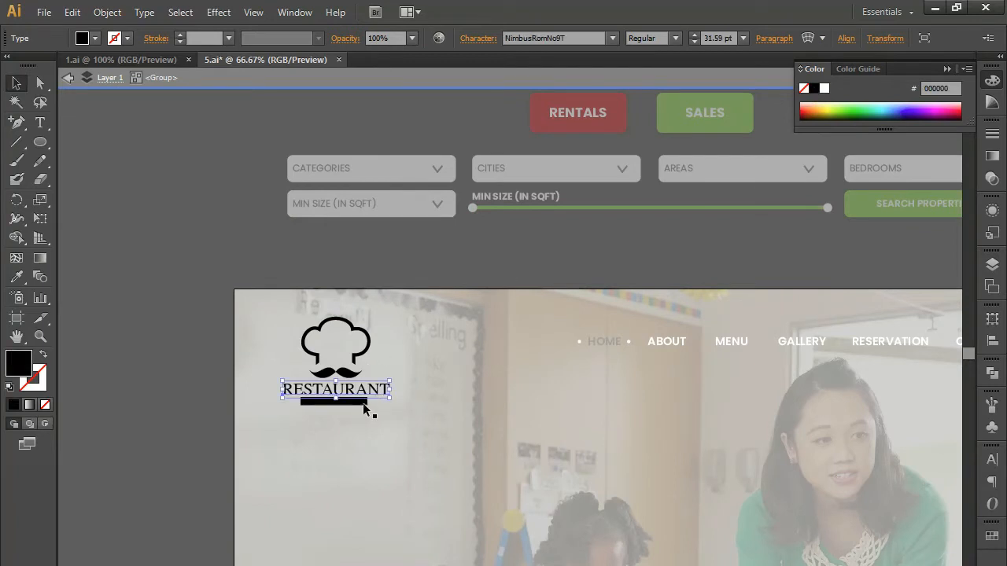
pyautogui.keyDown('shift'); pyautogui.click(366, 403); pyautogui.keyUp('shift')
pyautogui.keyDown('shift'); pyautogui.click(360, 369); pyautogui.keyUp('shift')
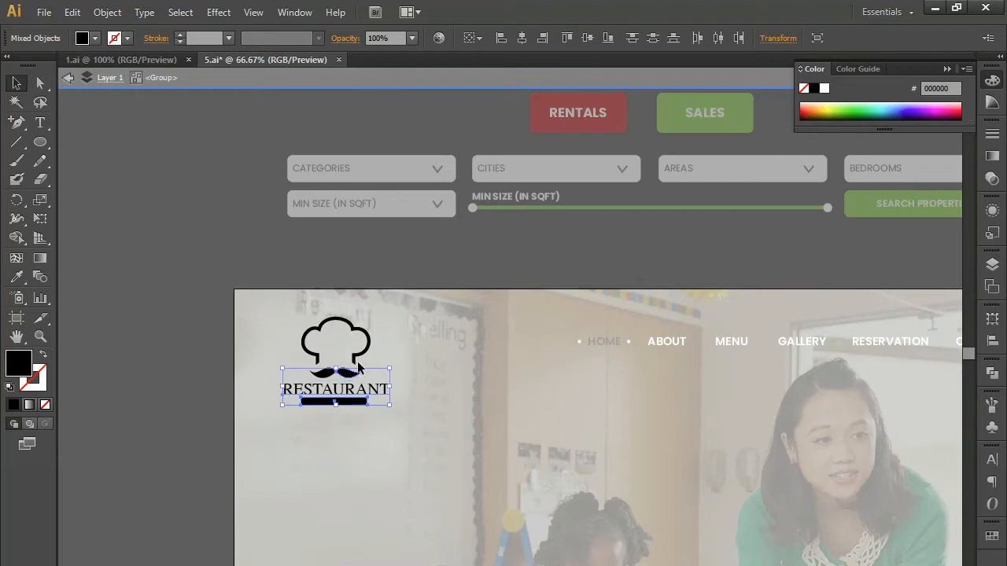
pyautogui.keyDown('shift'); pyautogui.click(359, 362); pyautogui.keyUp('shift')
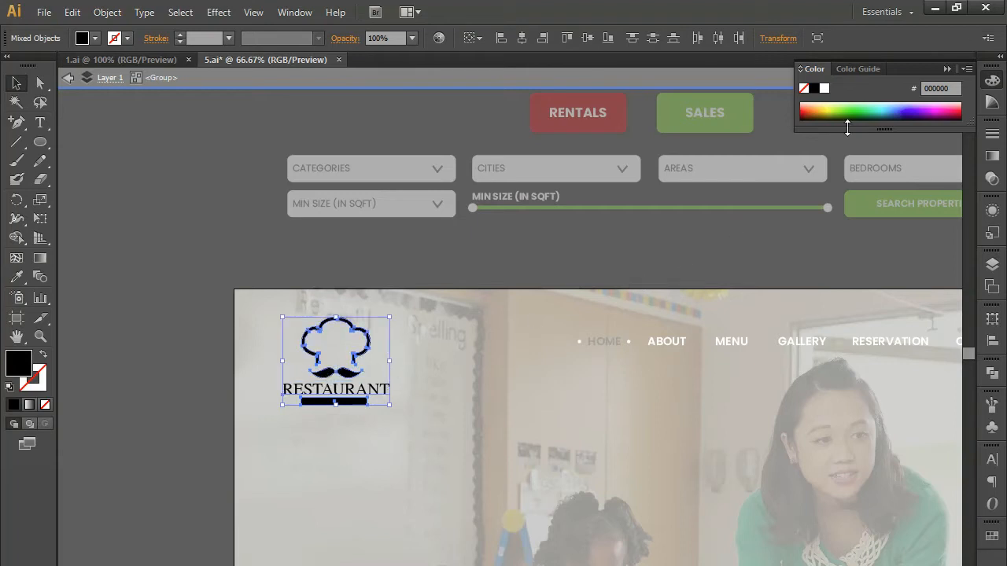
pyautogui.click(823, 88)
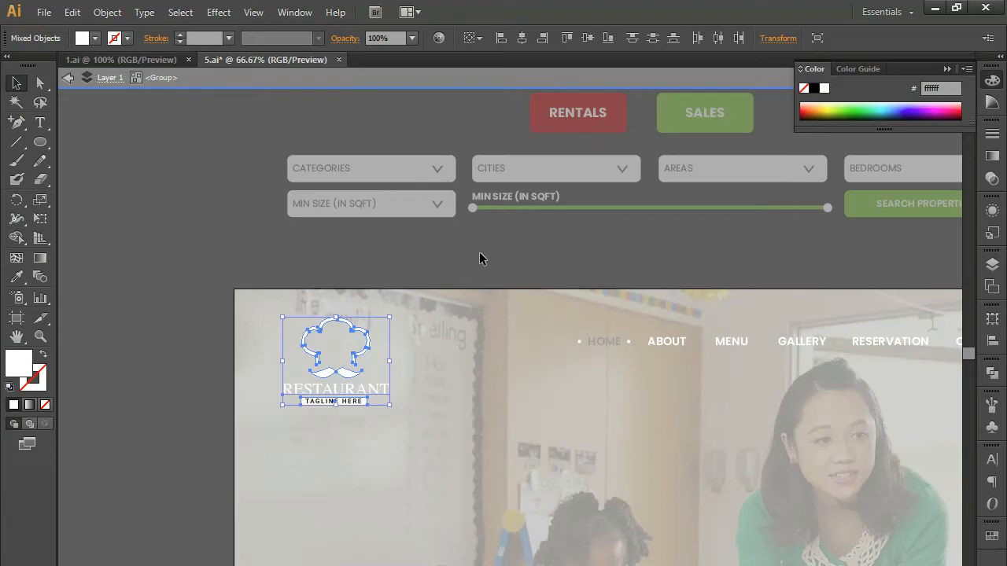
pyautogui.doubleClick(479, 259)
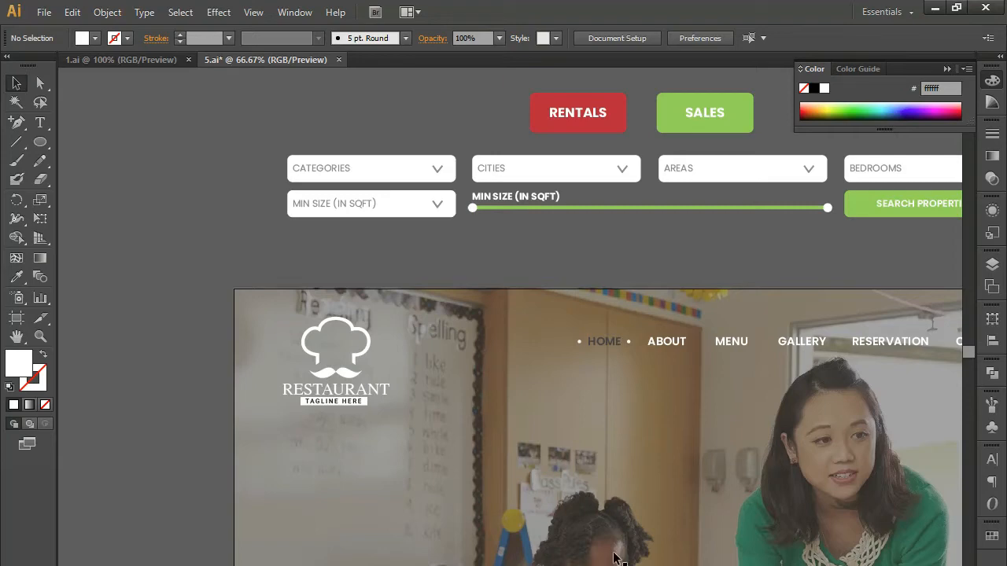
# Move the three star feature boxes off the hero image to the empty canvas above the property search form
pyautogui.scroll(-10, 488, 354)
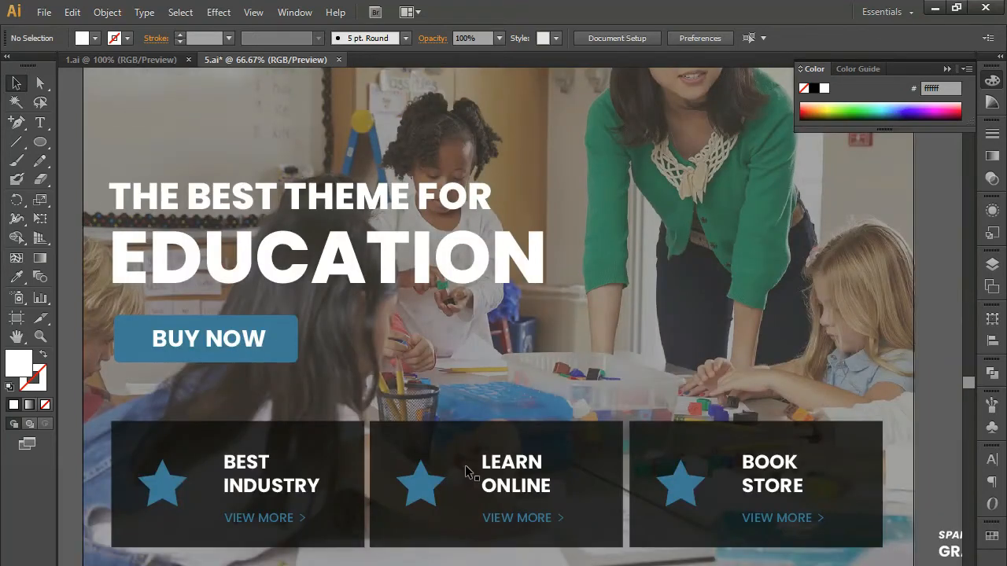
pyautogui.click(301, 497)
pyautogui.keyDown('shift'); pyautogui.click(436, 498); pyautogui.keyUp('shift')
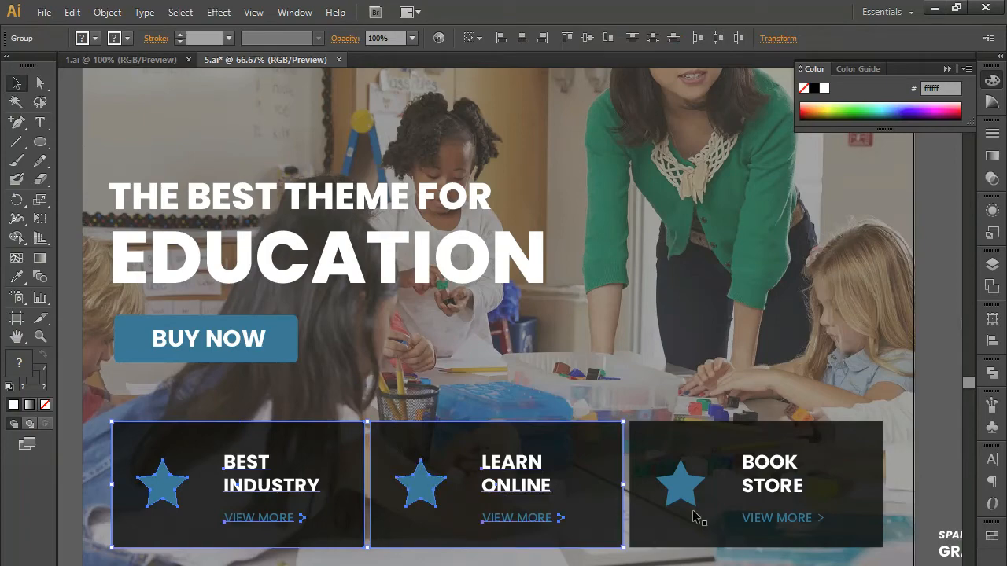
pyautogui.keyDown('shift'); pyautogui.click(693, 491); pyautogui.keyUp('shift')
pyautogui.hotkey('ctrl', '-')
pyautogui.hotkey('ctrl', '-')
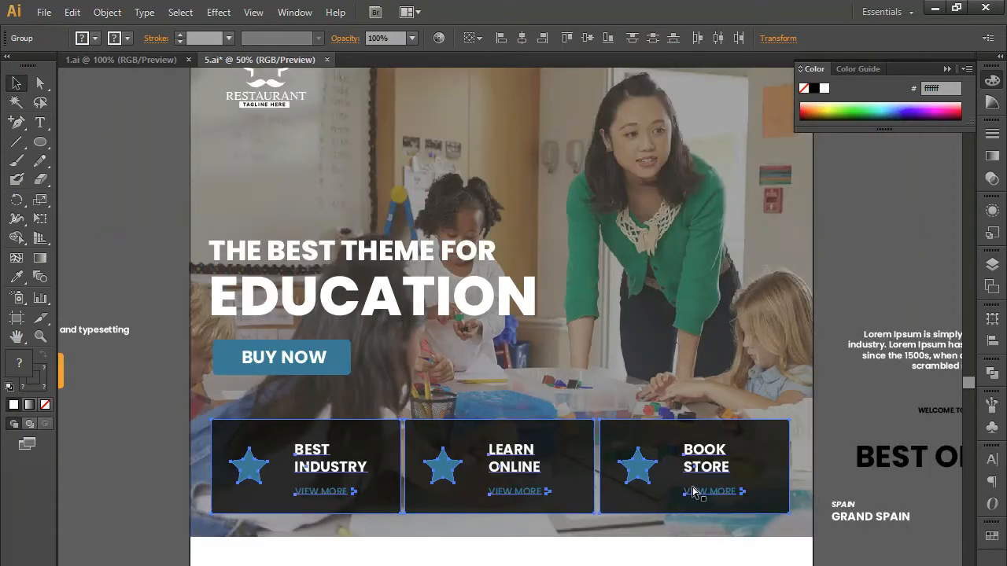
pyautogui.moveTo(568, 383)
pyautogui.mouseDown()
pyautogui.moveTo(536, 565)
pyautogui.moveTo(507, 166)
pyautogui.mouseUp()
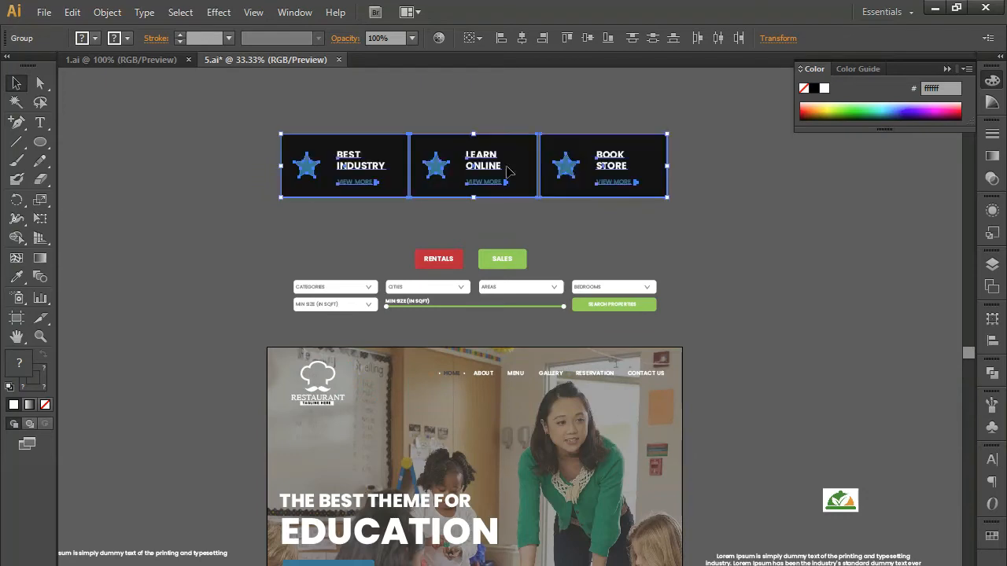
# Replace the hero line THE BEST THEME FOR with WELCOME TO RESTAURANT
pyautogui.moveTo(439, 517); pyautogui.dragTo(419, 398)
pyautogui.scroll(1, 420, 399)
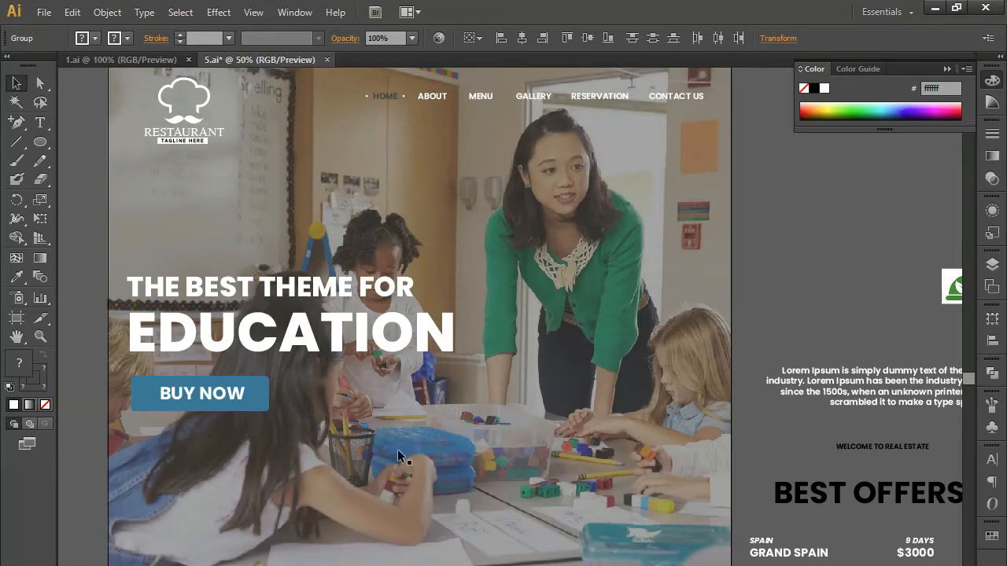
pyautogui.press('t')
pyautogui.click(257, 292)
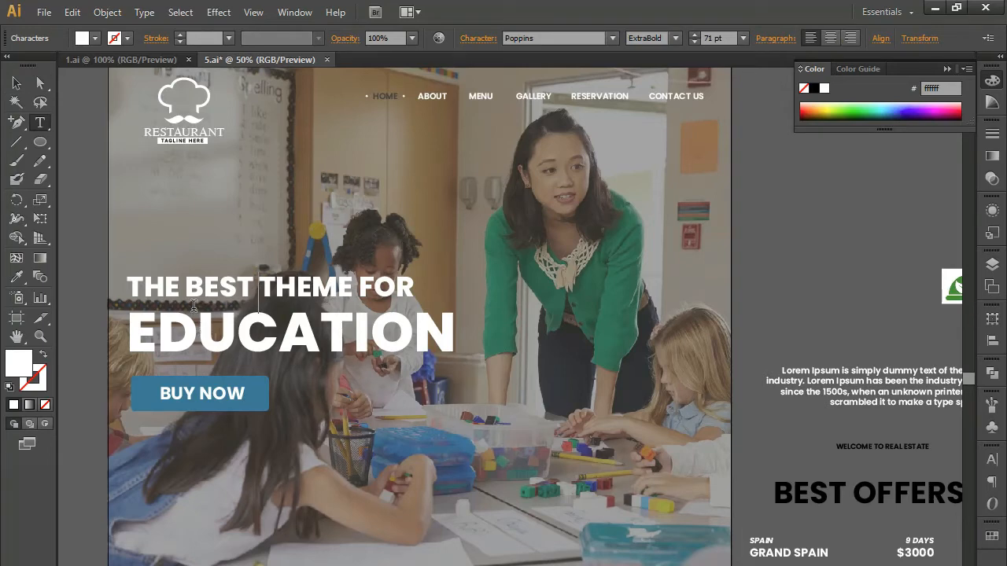
pyautogui.moveTo(126, 281); pyautogui.dragTo(417, 271)
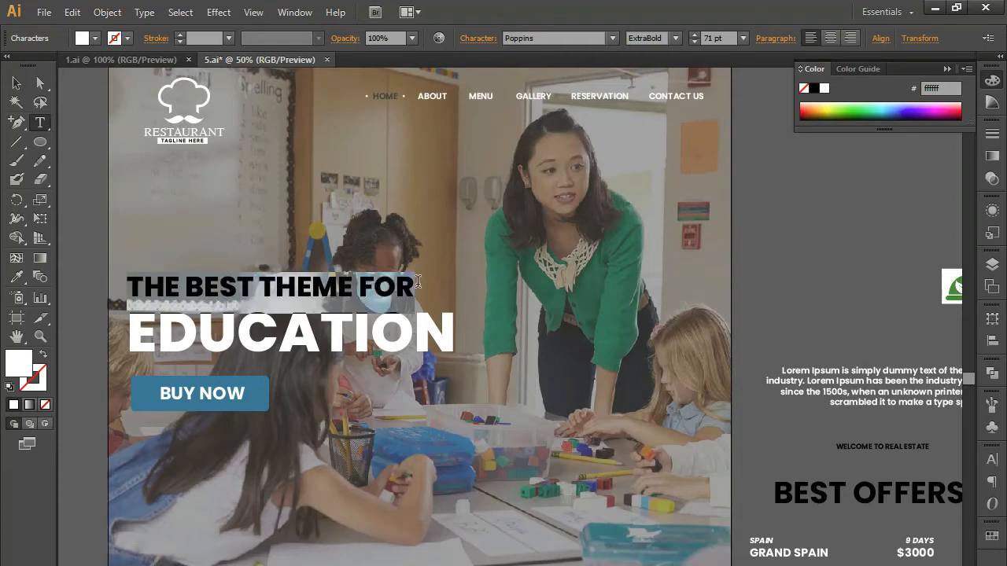
pyautogui.write('WE')
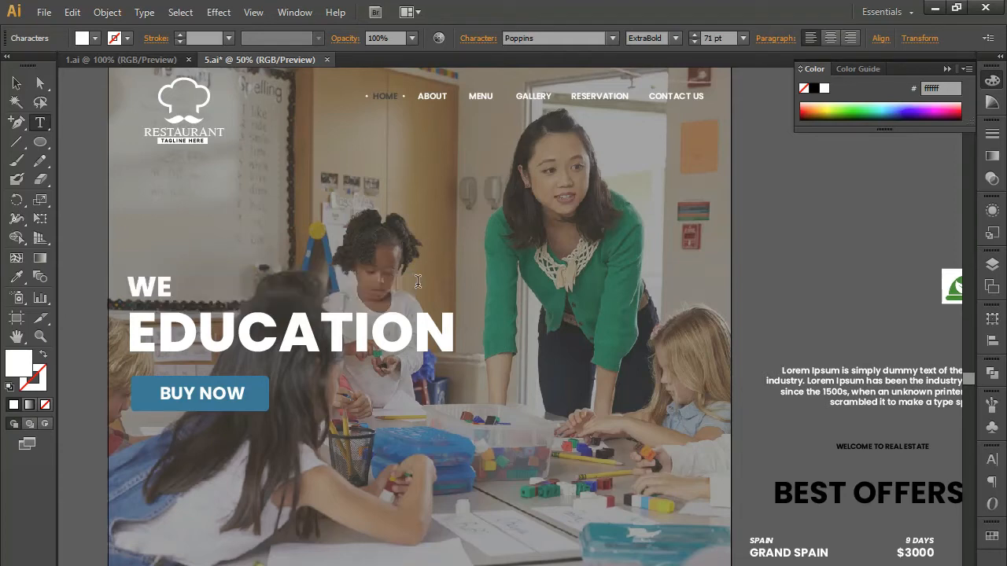
pyautogui.write('LCOME TO')
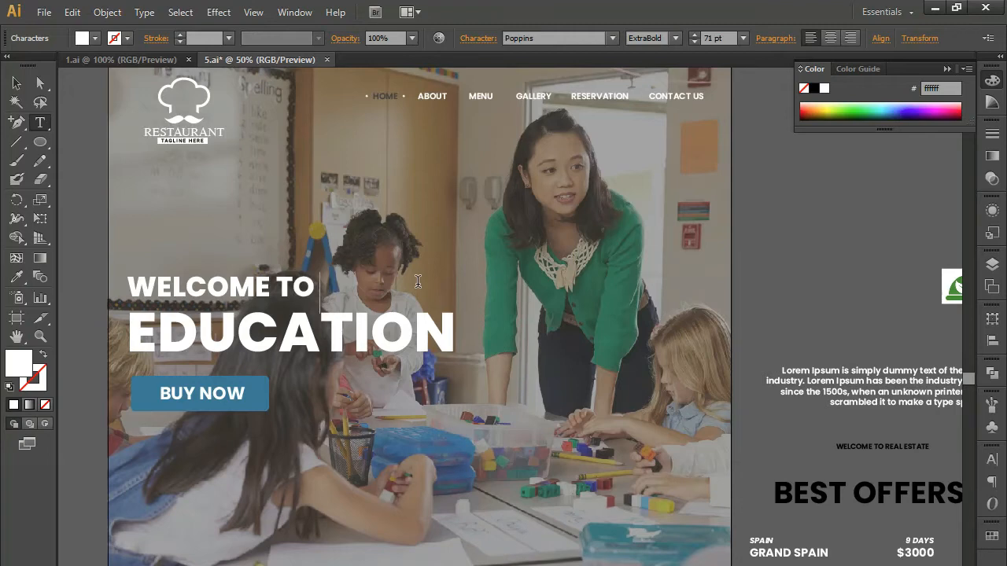
pyautogui.write(' REST')
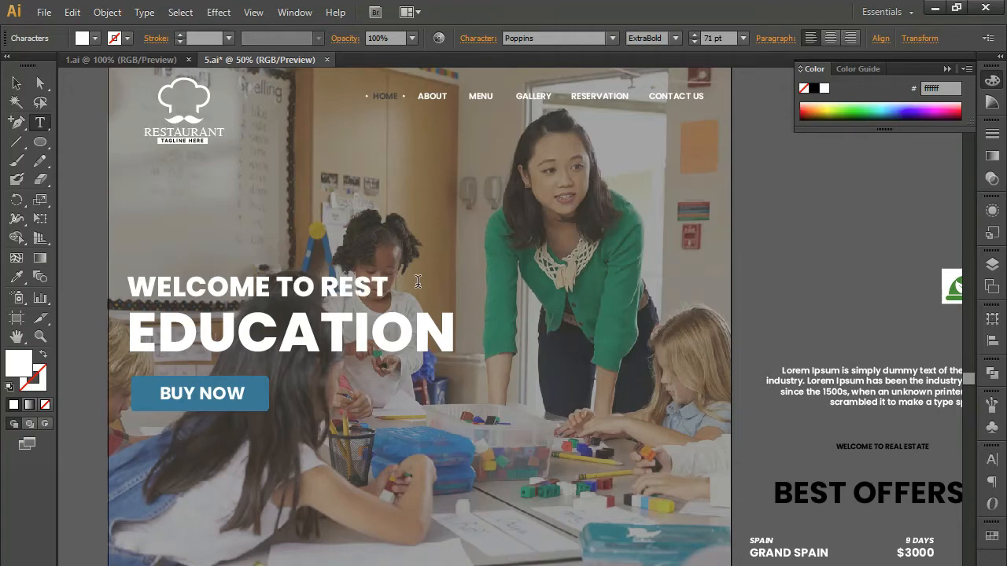
pyautogui.write('AURAV')
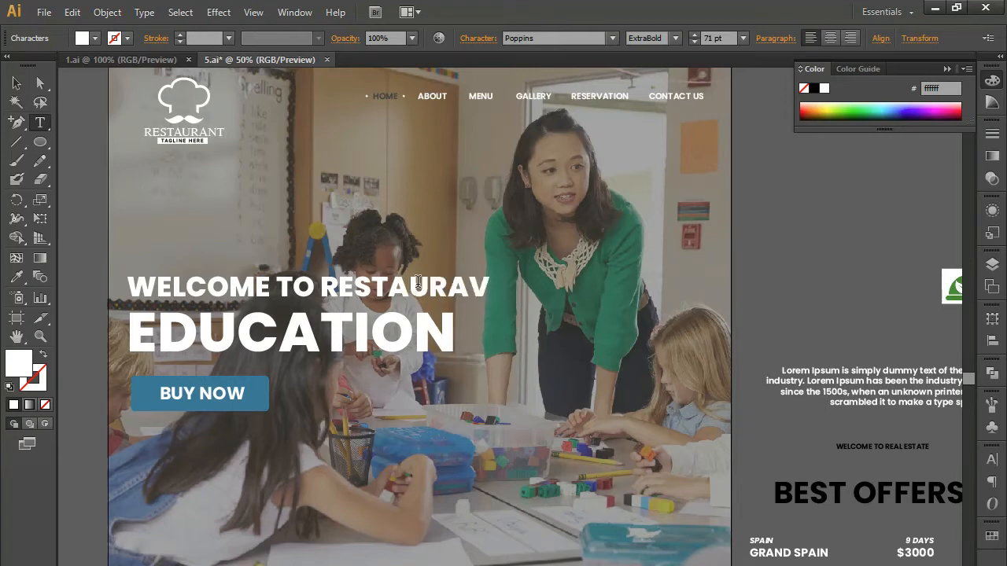
pyautogui.press('BackSpace')
pyautogui.write('NT')
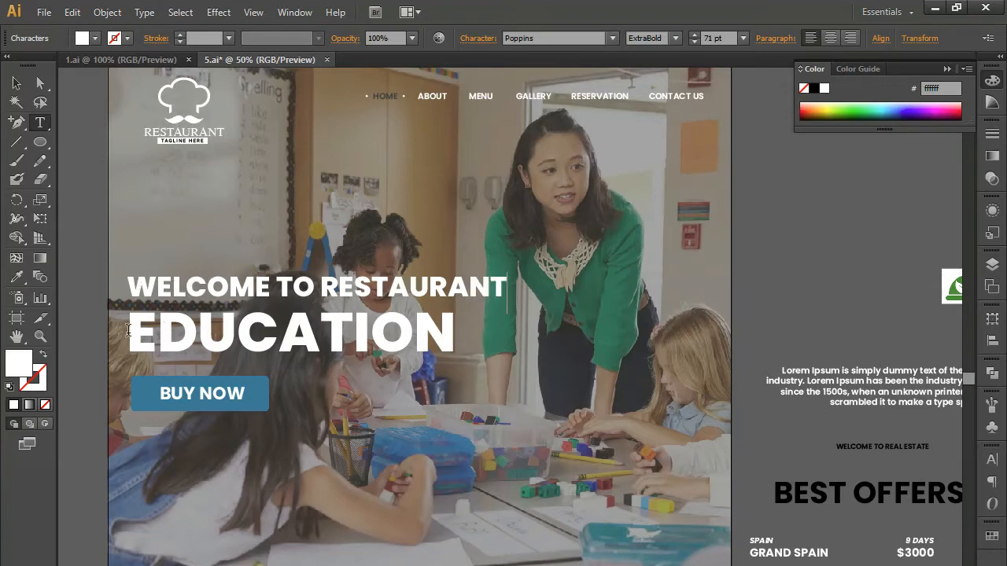
# Delete the large EDUCATION text beneath the hero headline
pyautogui.moveTo(128, 330); pyautogui.dragTo(517, 334)
pyautogui.press('BackSpace')
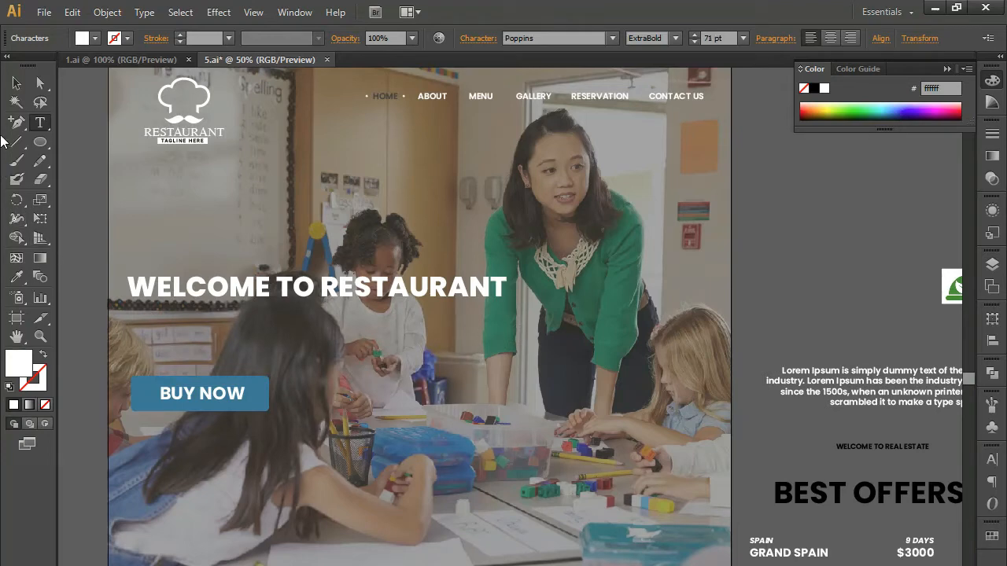
pyautogui.click(12, 89)
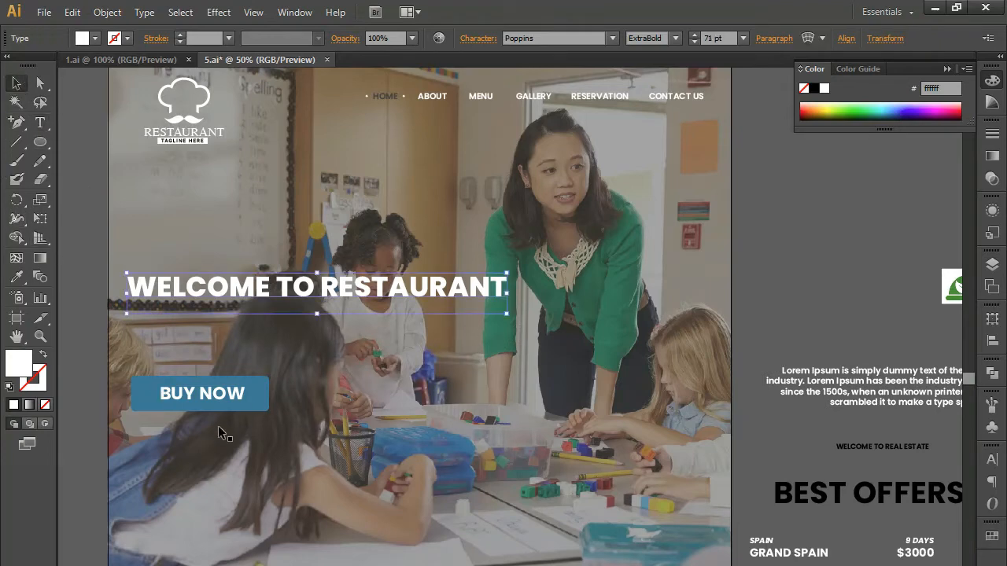
# Ungroup the hero text group and delete the BUY NOW label together with its blue button
pyautogui.click(236, 403)
pyautogui.rightClick(257, 400)
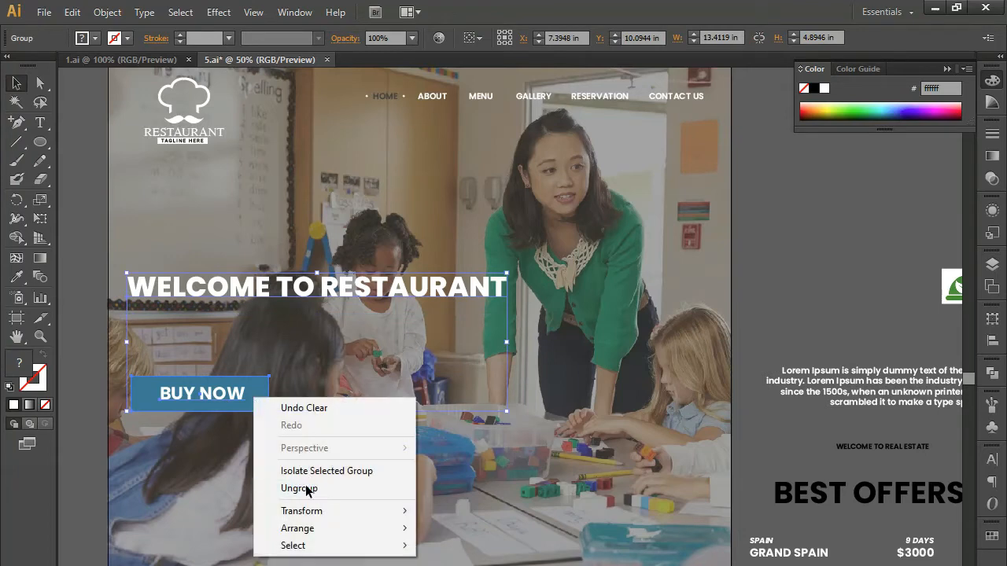
pyautogui.click(299, 488)
pyautogui.click(89, 380)
pyautogui.click(229, 406)
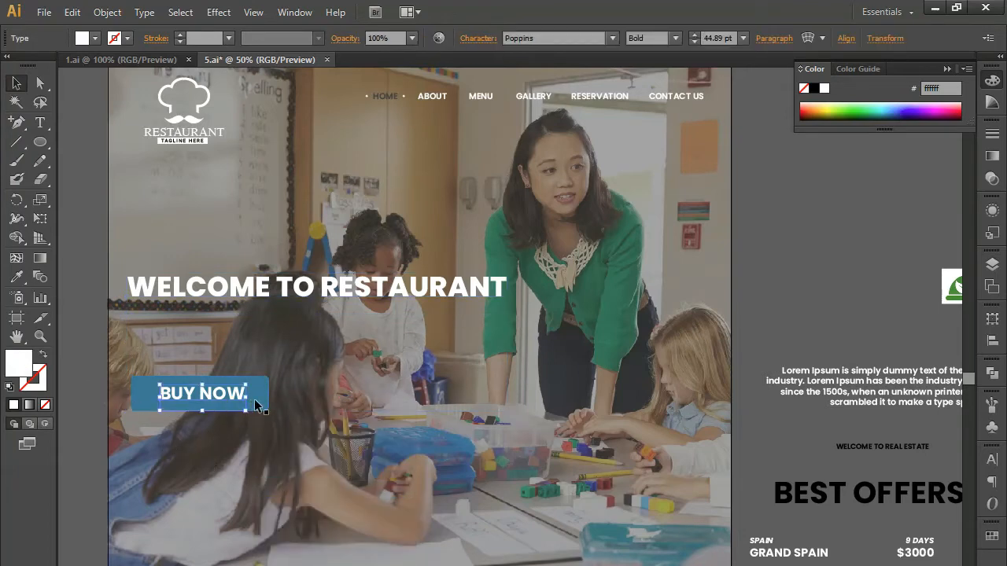
pyautogui.keyDown('shift'); pyautogui.click(255, 399); pyautogui.keyUp('shift')
pyautogui.press('Delete')
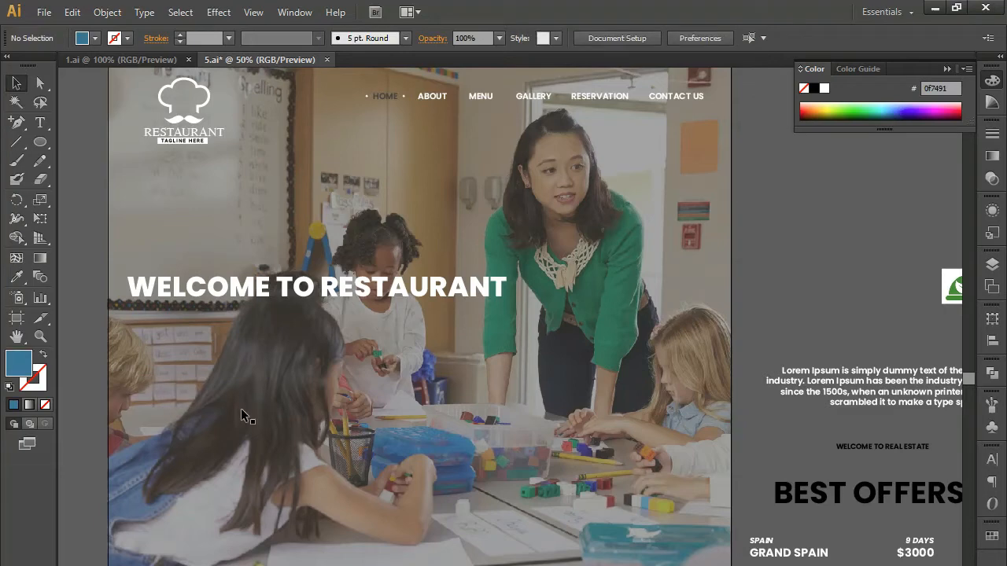
# Shift the WELCOME TO RESTAURANT headline right towards the hero's centre and place a copy directly below it
pyautogui.click(274, 307)
pyautogui.moveTo(246, 289); pyautogui.dragTo(335, 290)
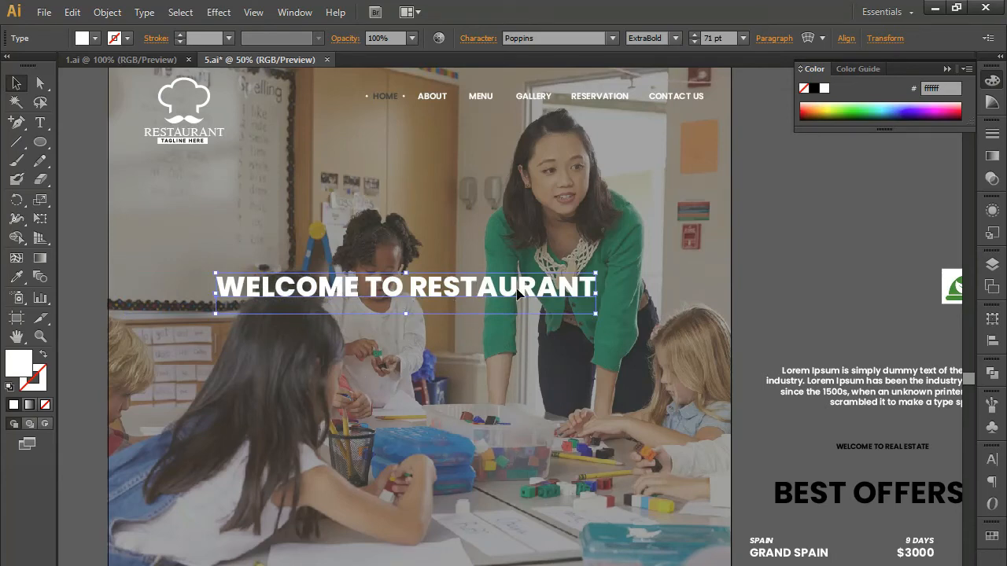
pyautogui.moveTo(461, 298); pyautogui.dragTo(464, 339)
# Set the copied headline's font style to Medium and its size to 44 pt
pyautogui.click(675, 38)
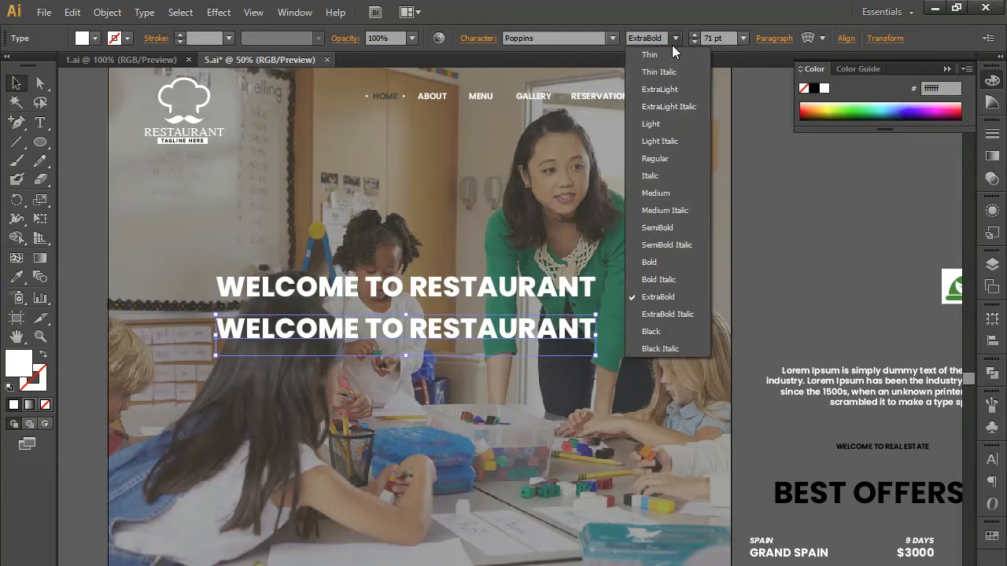
pyautogui.click(676, 191)
pyautogui.click(718, 37)
pyautogui.scroll(-20, 718, 38)
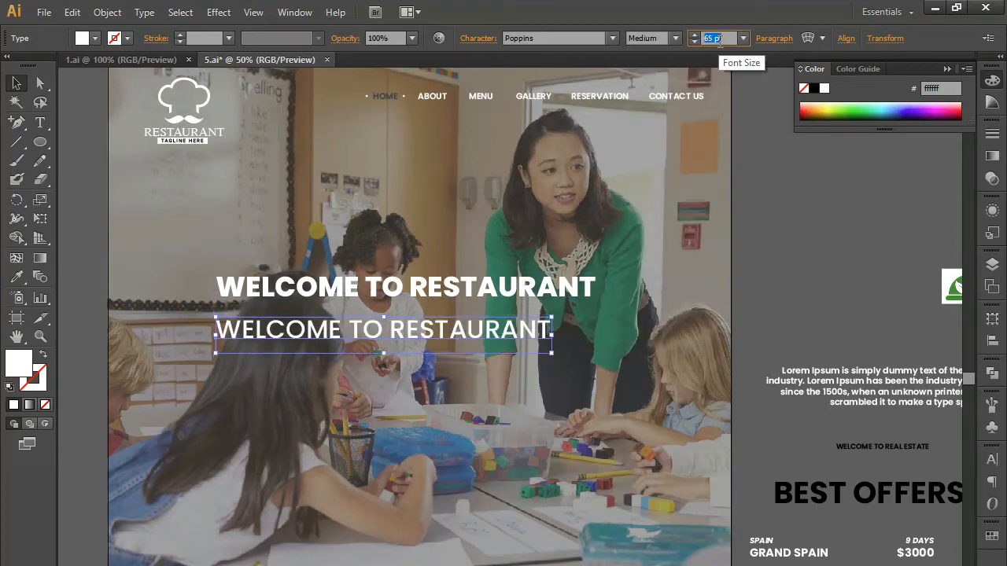
pyautogui.scroll(-6, 719, 38)
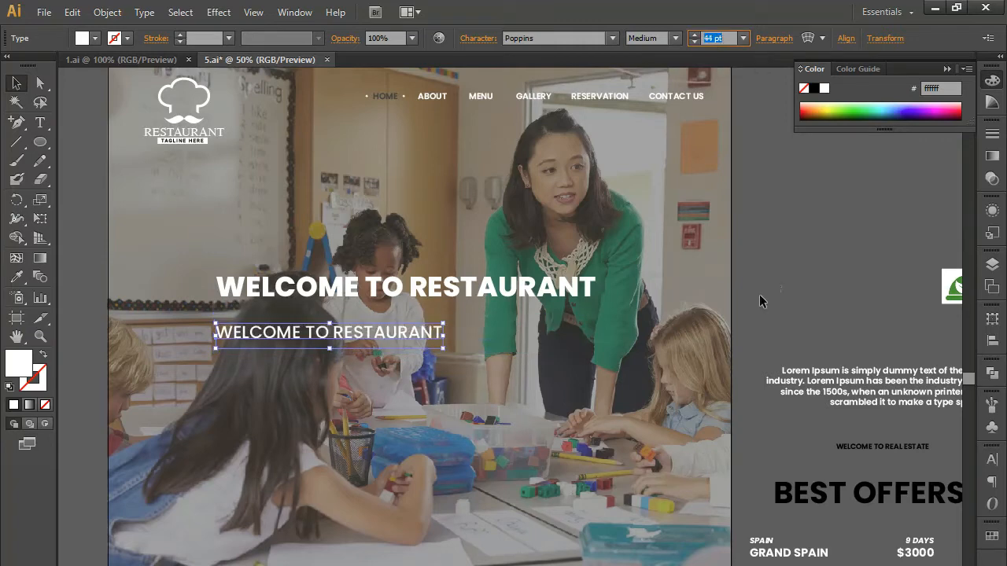
pyautogui.click(774, 278)
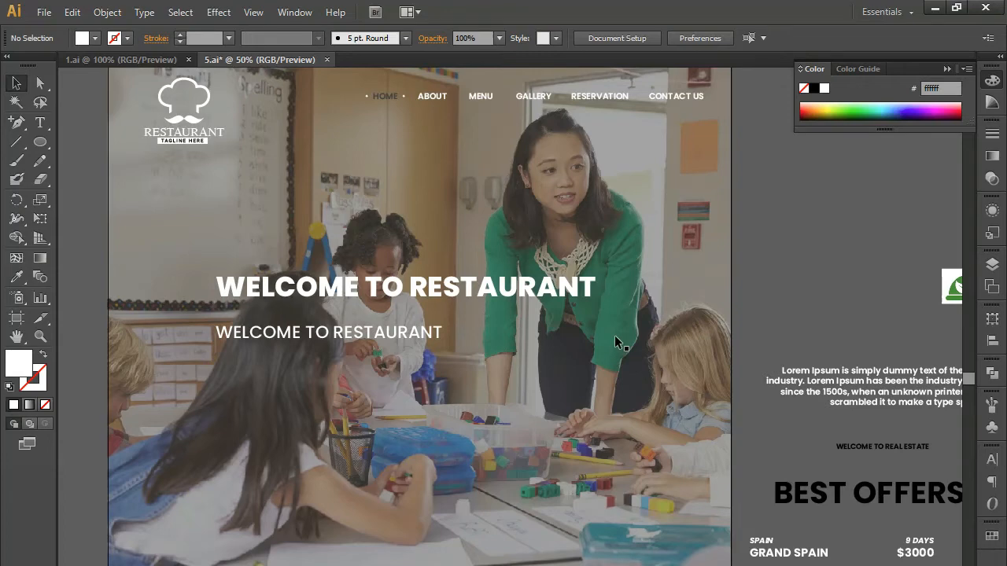
# Change the copied line's text to RESPONSIVE RESTAURANT WEBSITE
pyautogui.doubleClick(370, 346)
pyautogui.moveTo(329, 332); pyautogui.dragTo(184, 334)
pyautogui.write('RES')
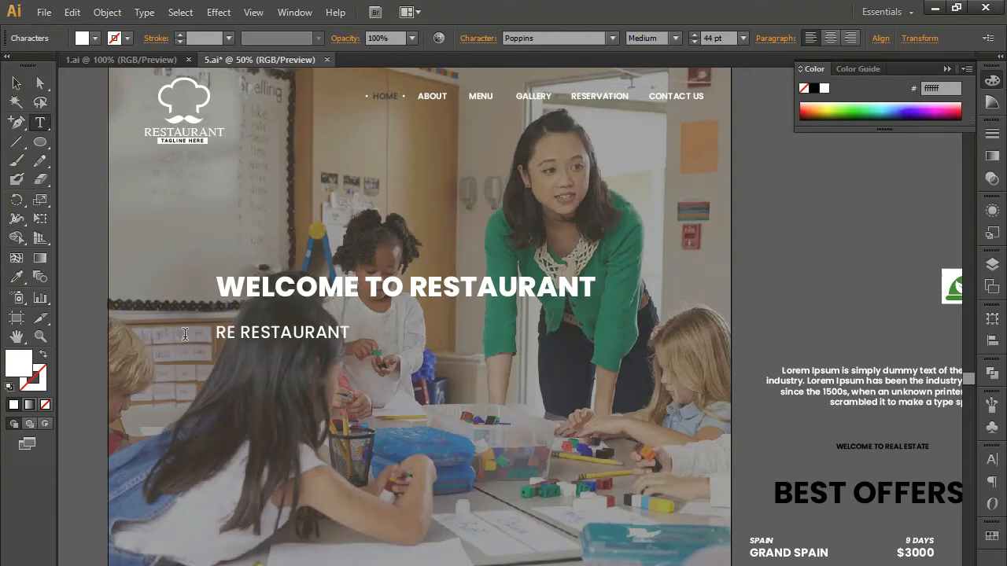
pyautogui.write('PON')
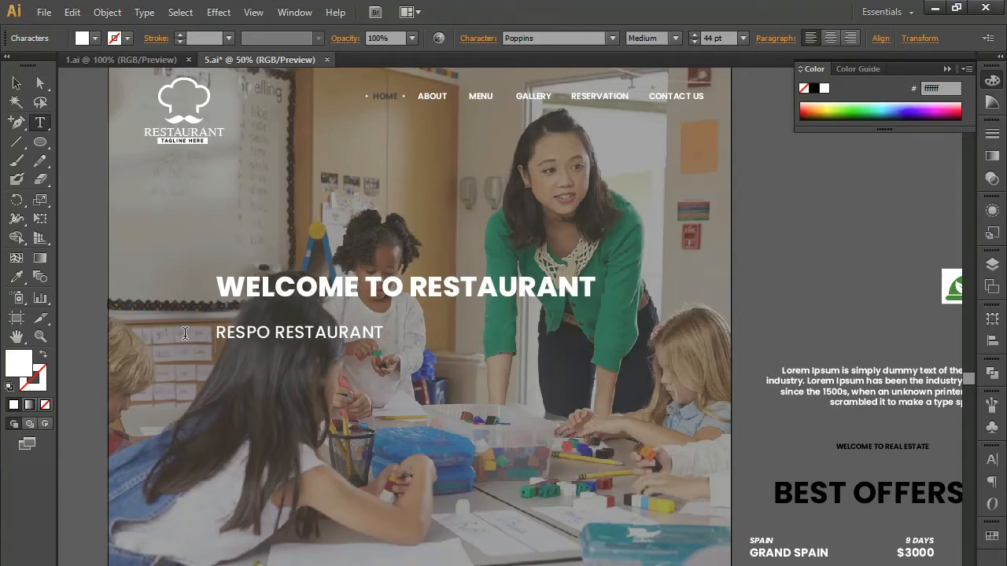
pyautogui.write('SU')
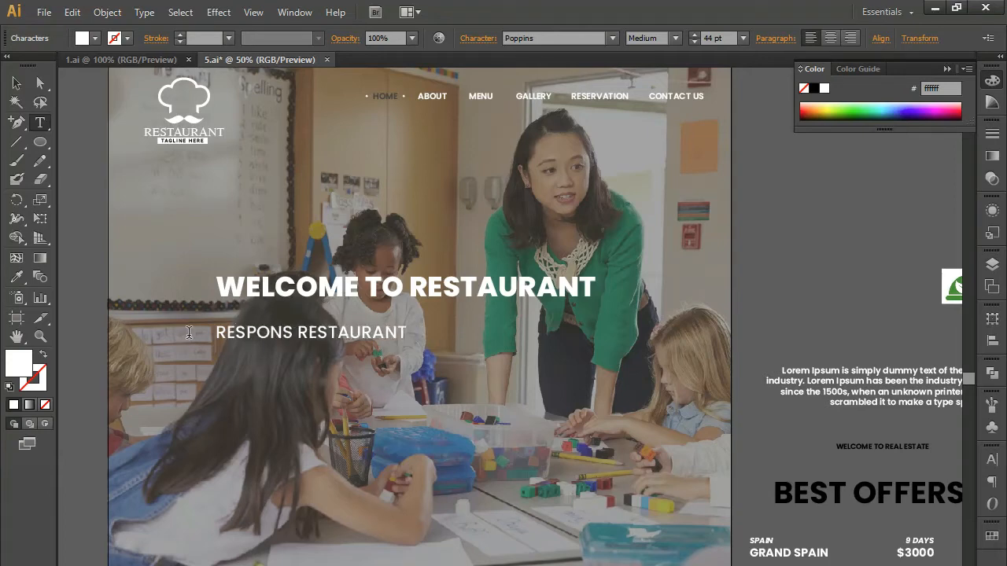
pyautogui.press('BackSpace')
pyautogui.write('ICE')
pyautogui.press('BackSpace')
pyautogui.press('BackSpace')
pyautogui.write('VE')
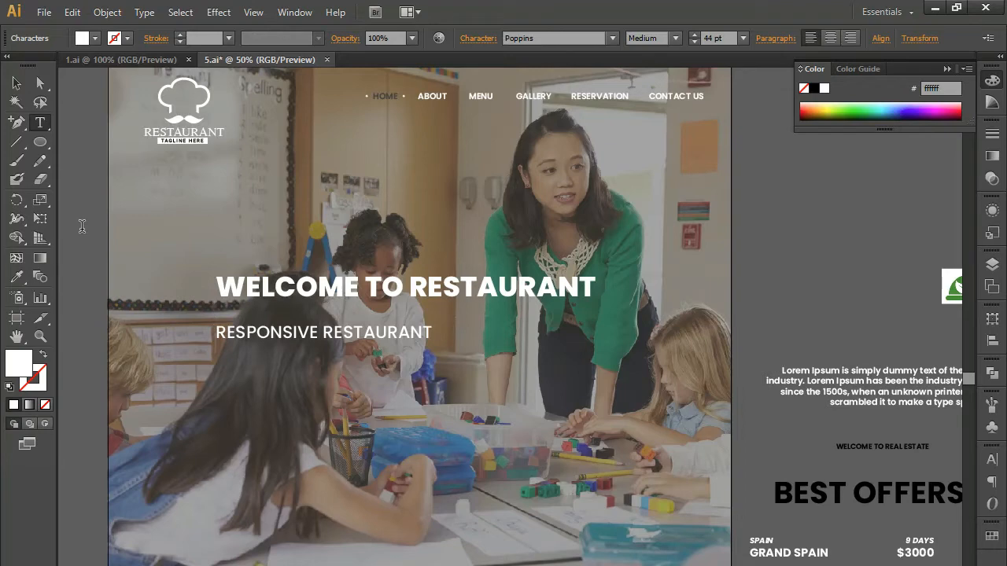
pyautogui.write(' RESTAURANT WEBSITER')
pyautogui.press('BackSpace')
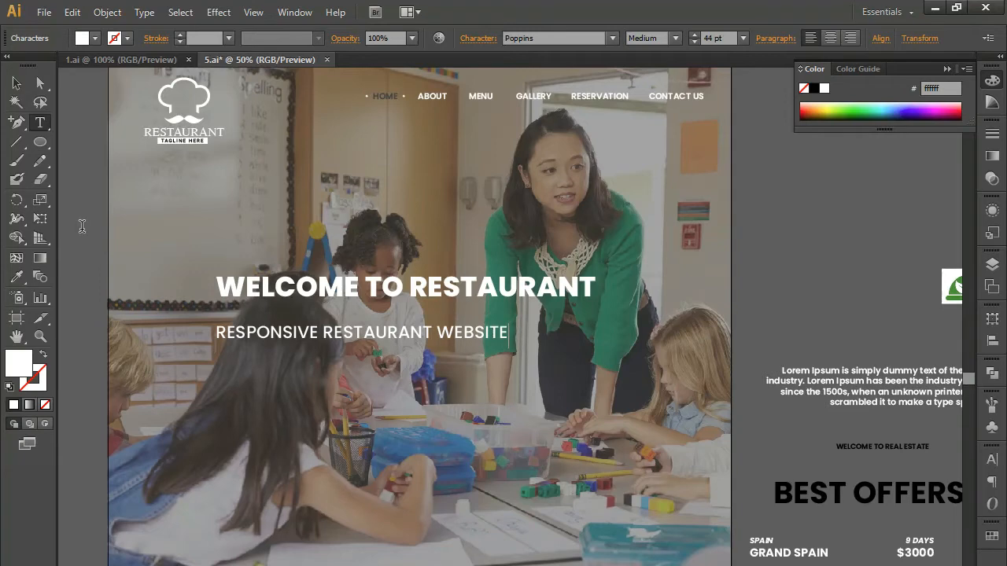
# Reduce the RESPONSIVE RESTAURANT WEBSITE subtitle to 40 pt and centre it closer beneath the headline
pyautogui.click(17, 82)
pyautogui.moveTo(382, 352); pyautogui.dragTo(425, 352)
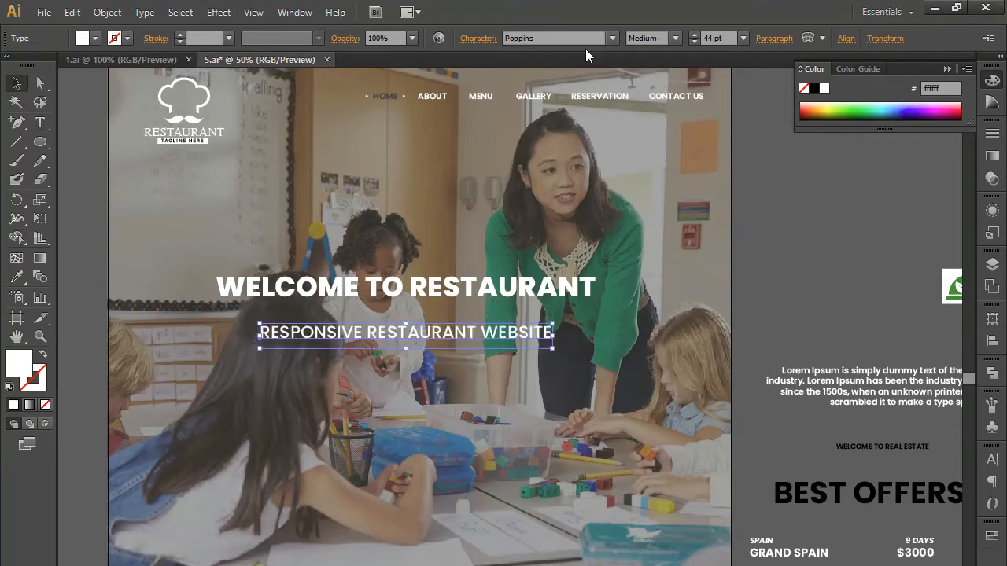
pyautogui.click(662, 38)
pyautogui.click(715, 38)
pyautogui.press('Down')
pyautogui.press('Down')
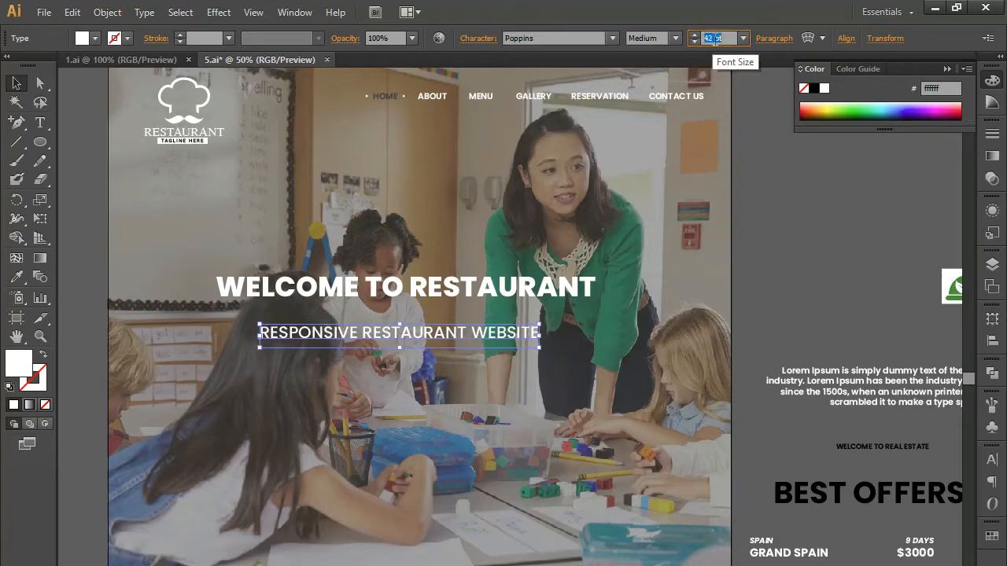
pyautogui.press('Down')
pyautogui.press('Down')
pyautogui.click(825, 320)
pyautogui.moveTo(410, 339); pyautogui.dragTo(422, 332)
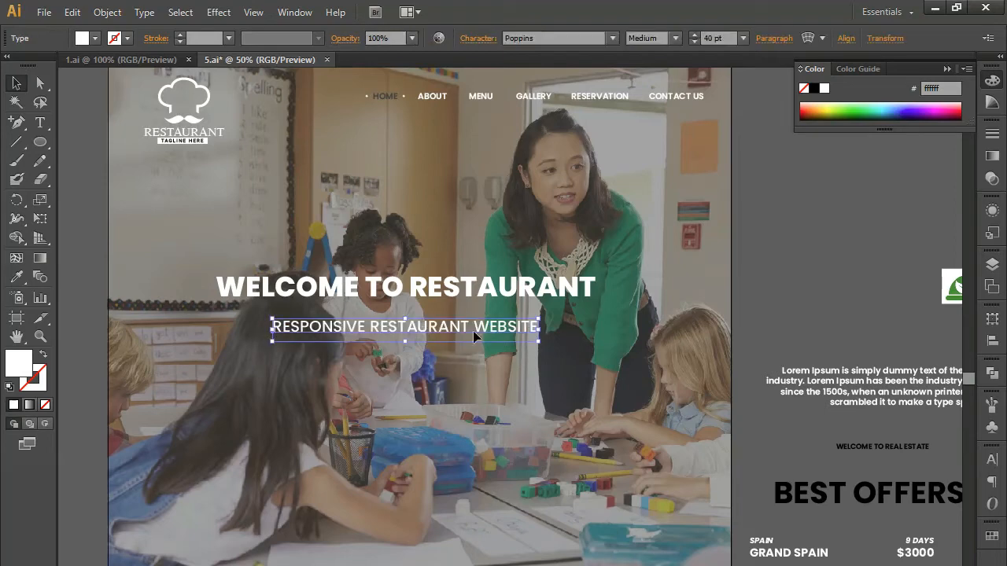
# Nudge the headline and subtitle together one large increment to the right
pyautogui.keyDown('shift'); pyautogui.click(453, 288); pyautogui.keyUp('shift')
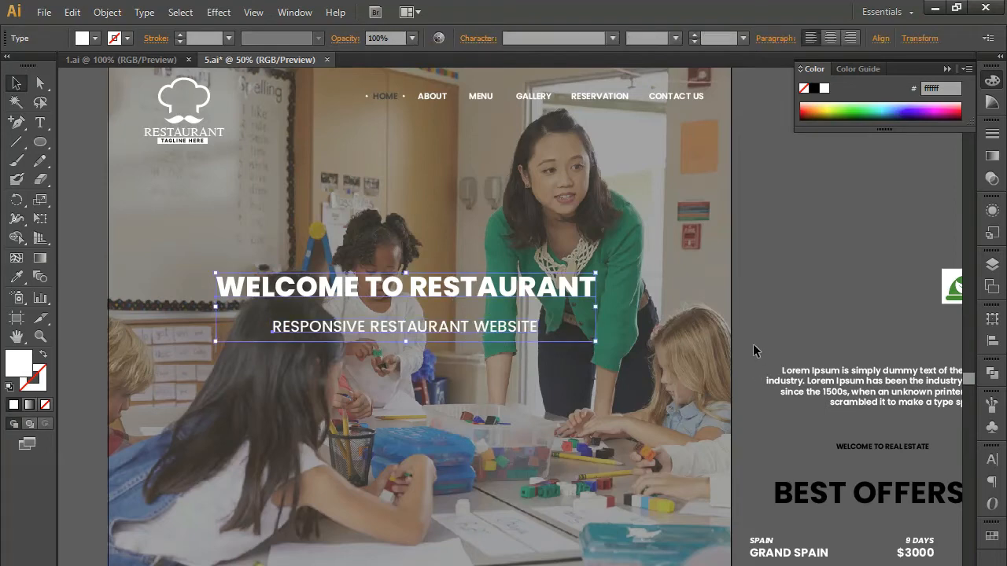
pyautogui.hotkey('shift', 'Right')
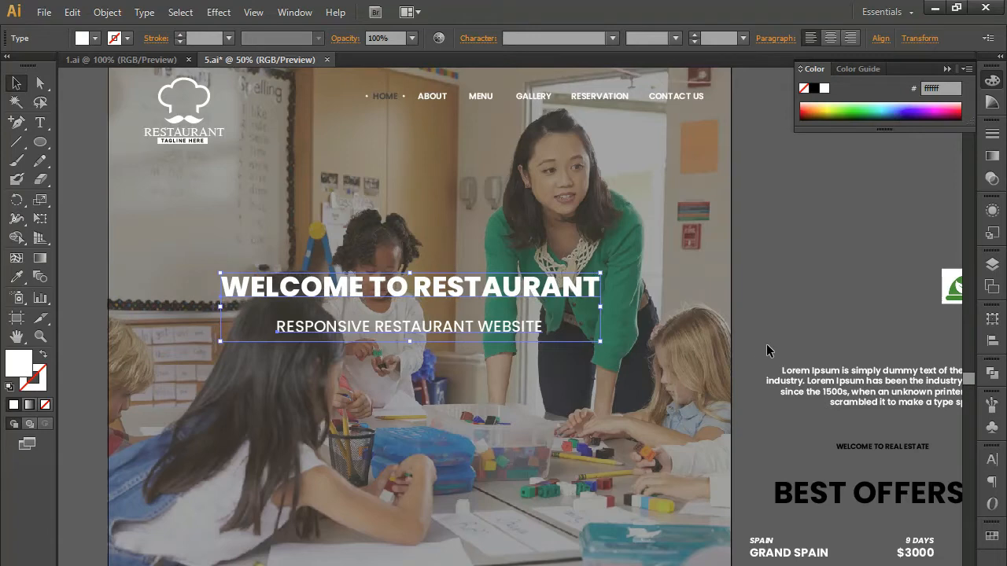
pyautogui.click(822, 231)
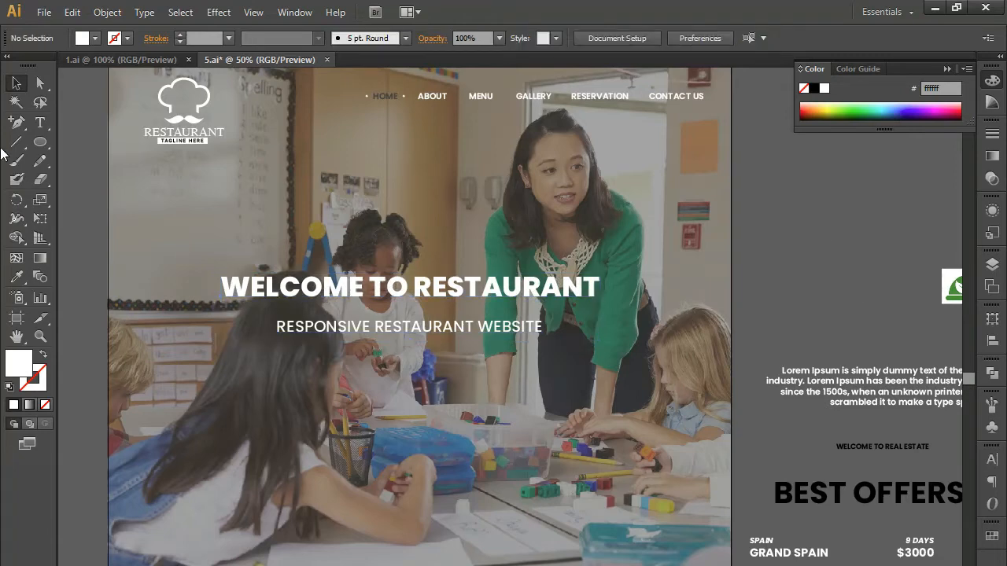
# Draw a short horizontal Pen line to the left of the RESPONSIVE RESTAURANT WEBSITE subtitle, with a white stroke and no fill
pyautogui.click(22, 128)
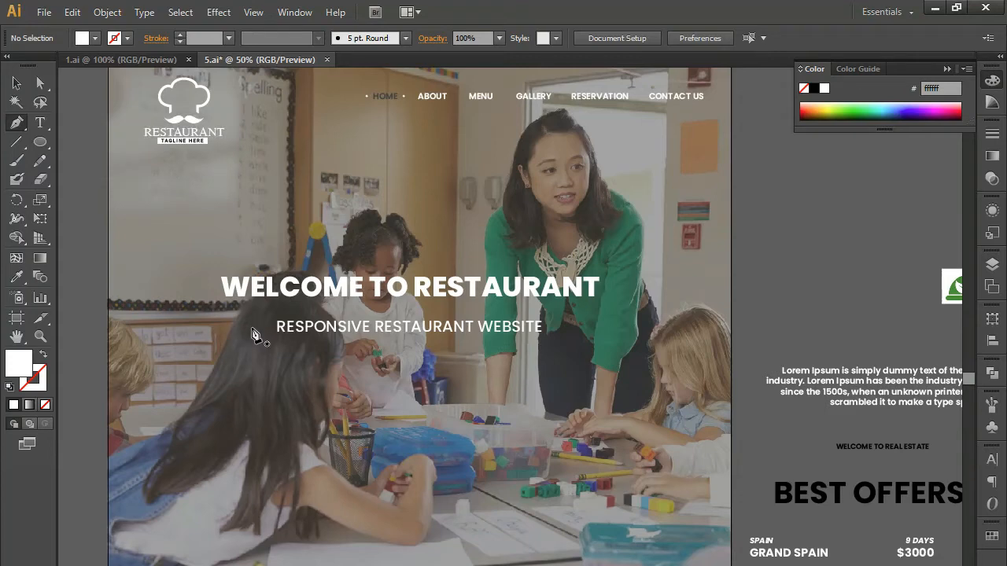
pyautogui.click(251, 328)
pyautogui.click(162, 329)
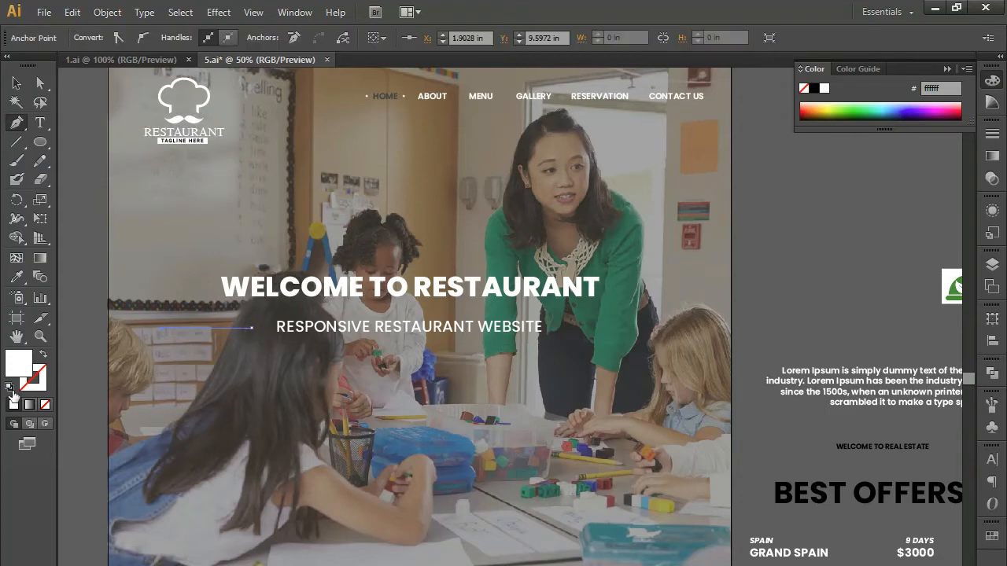
pyautogui.click(43, 359)
pyautogui.click(16, 84)
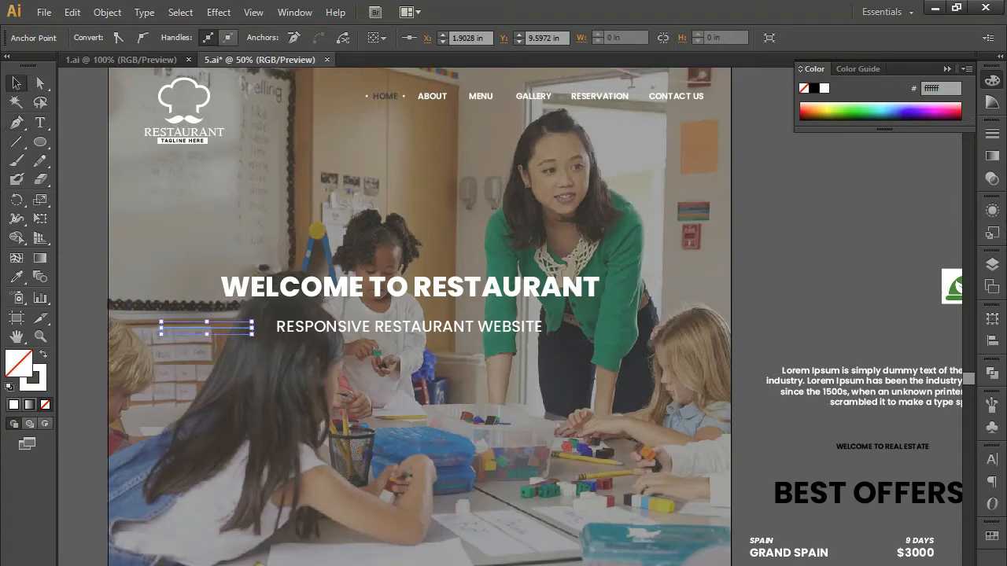
# Set the stroke weight of the line beside the subtitle to 3 pt
pyautogui.click(992, 133)
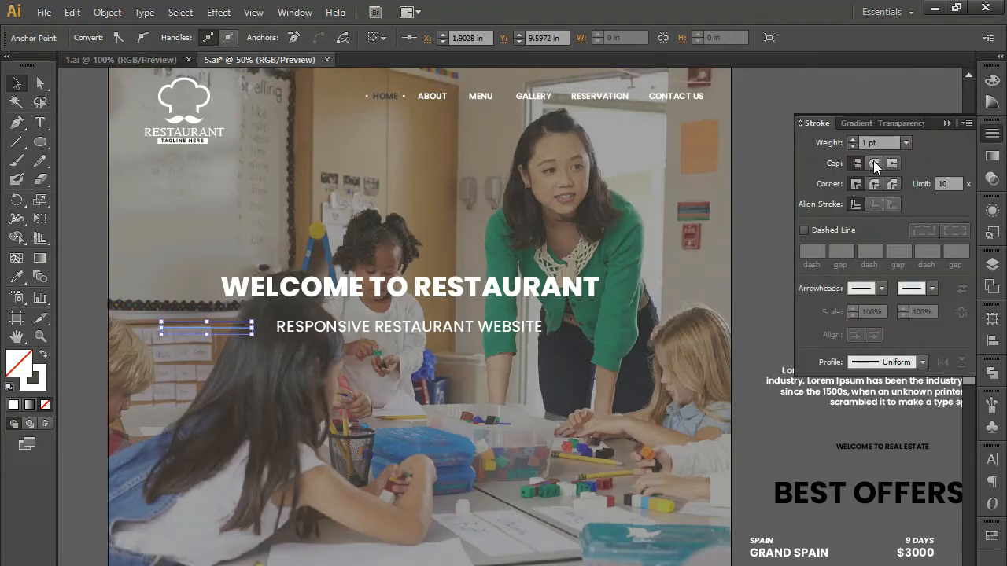
pyautogui.click(870, 142)
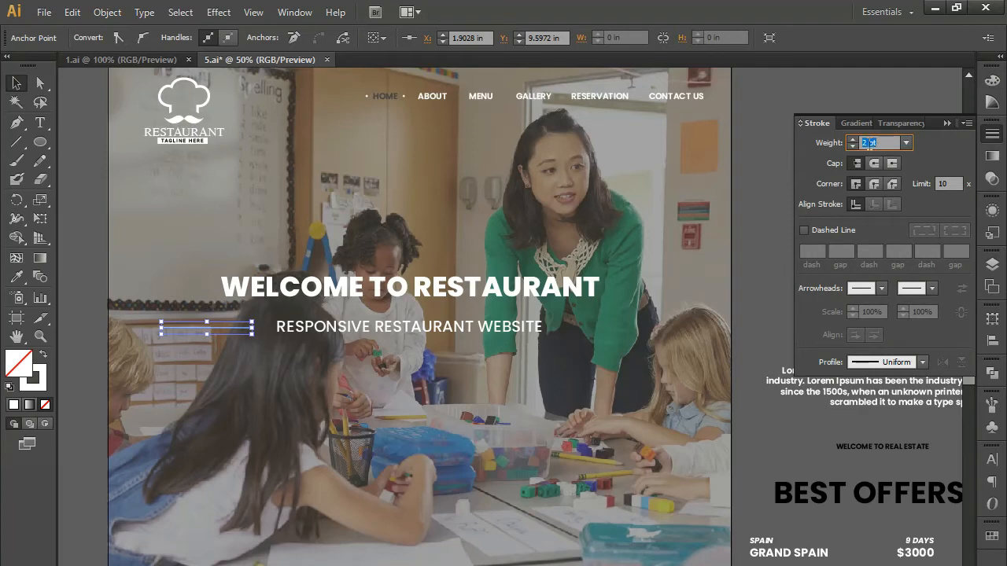
pyautogui.click(741, 222)
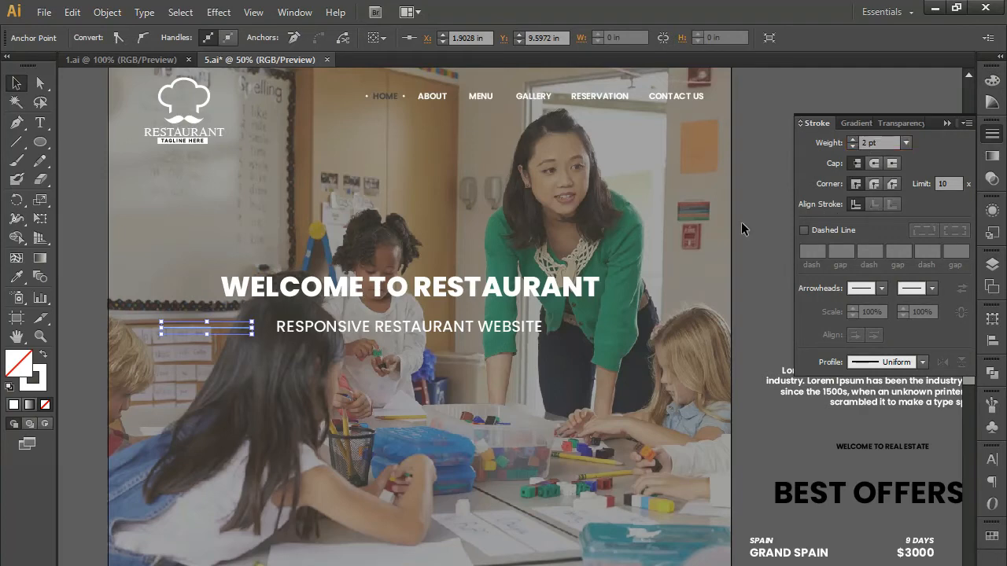
pyautogui.click(208, 328)
pyautogui.click(866, 145)
pyautogui.press('Up')
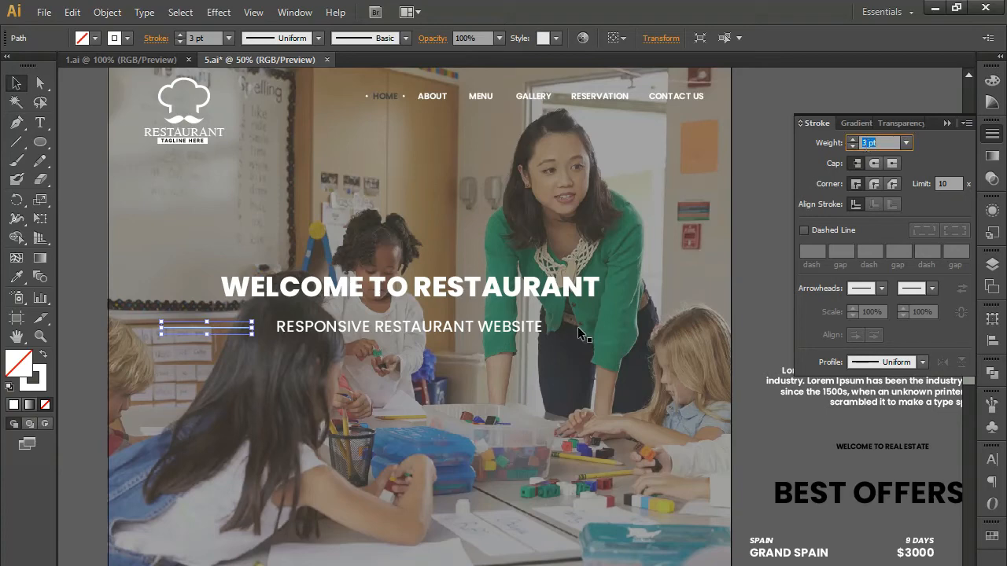
pyautogui.click(78, 287)
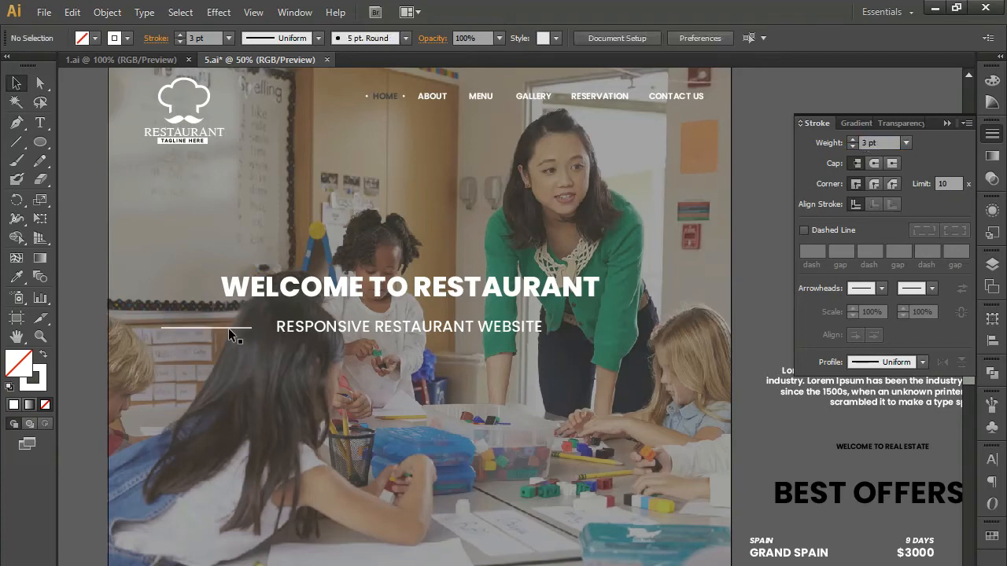
# Copy the white line horizontally to the right side of the subtitle and nudge the WELCOME TO RESTAURANT headline slightly left
pyautogui.click(224, 333)
pyautogui.moveTo(214, 329); pyautogui.dragTo(626, 329)
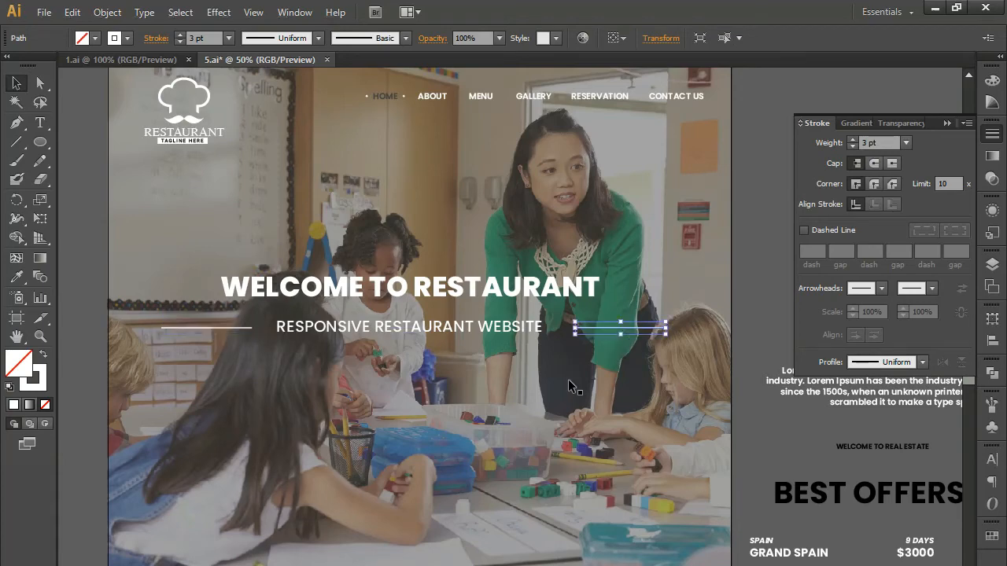
pyautogui.click(463, 295)
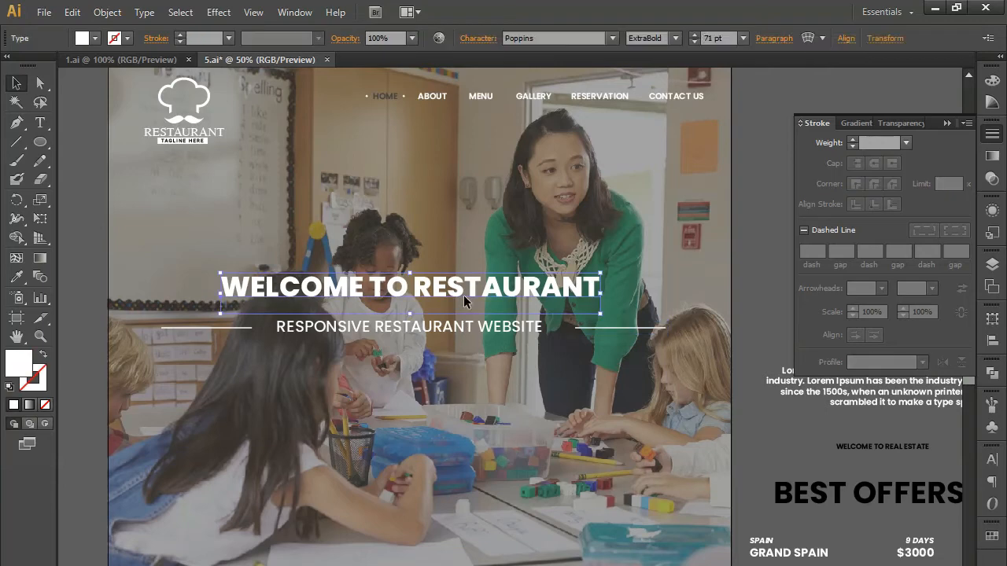
pyautogui.hotkey('shift', 'Left')
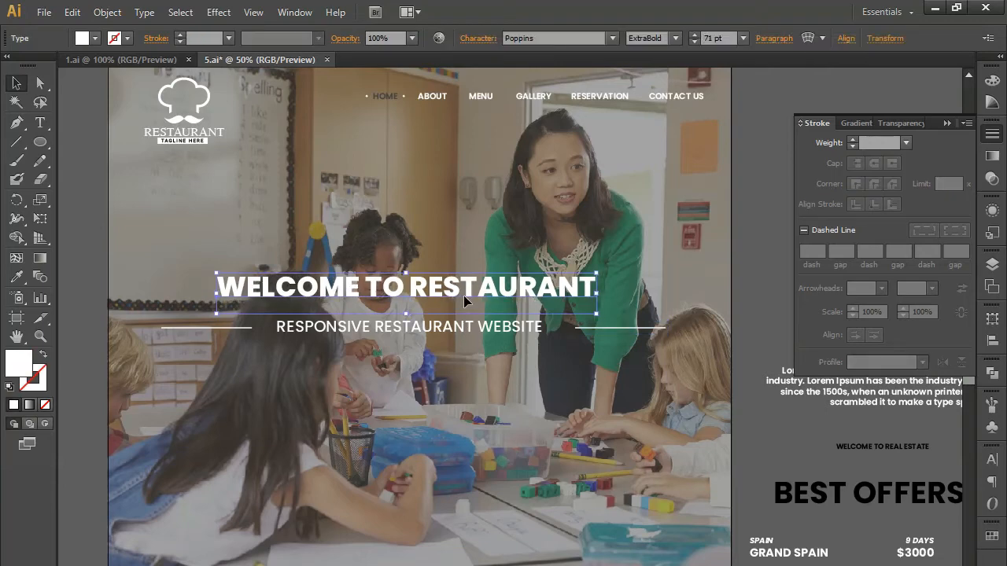
# Draw a circle centred below the subtitle, sample the white line's outline style onto it, and set its stroke to 6 pt
pyautogui.click(38, 143)
pyautogui.moveTo(459, 424); pyautogui.dragTo(460, 402)
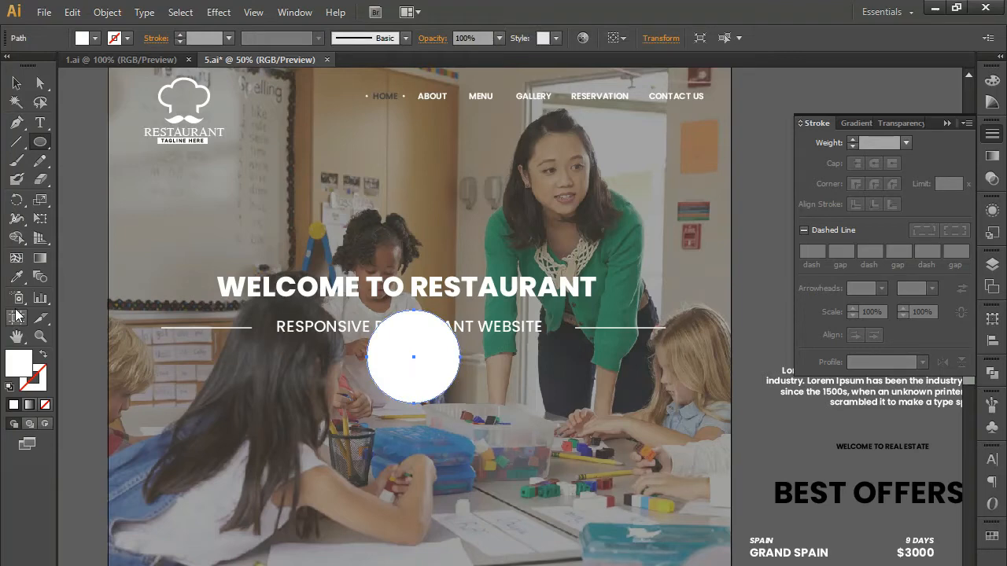
pyautogui.click(17, 276)
pyautogui.click(189, 323)
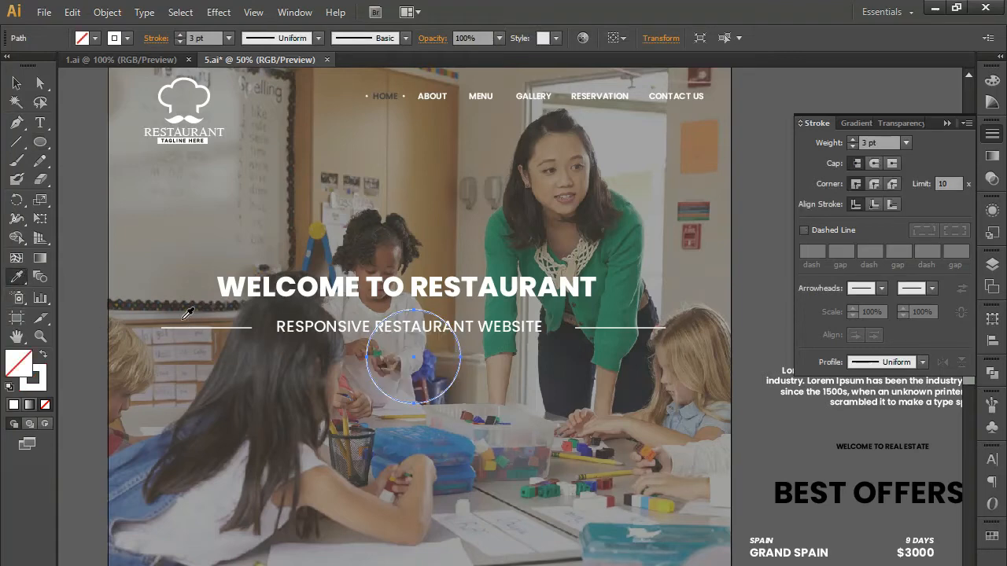
pyautogui.click(16, 84)
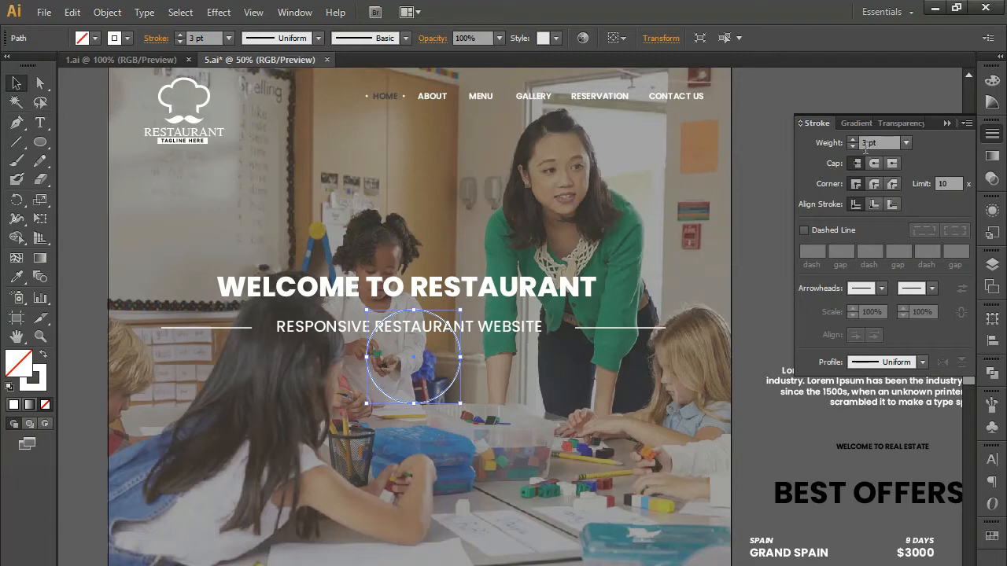
pyautogui.write('6')
pyautogui.press('Return')
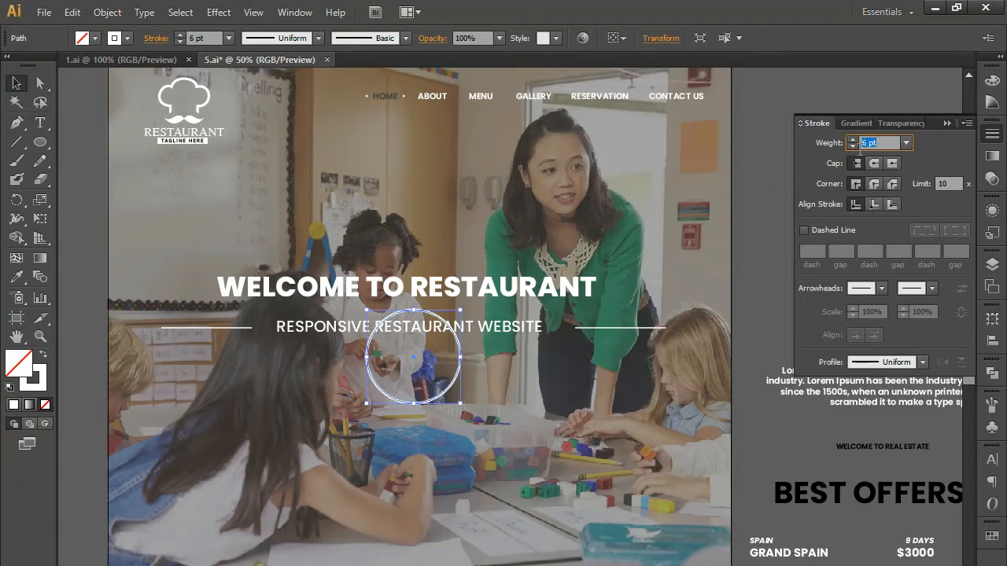
# Delete the circle's top anchor point so only the lower half arc remains under the subtitle
pyautogui.click(40, 82)
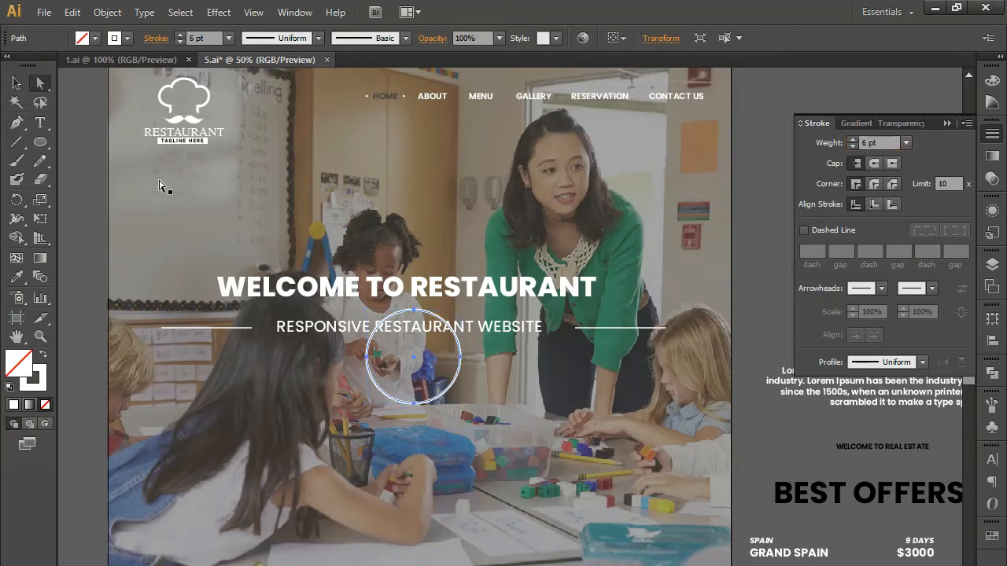
pyautogui.click(415, 312)
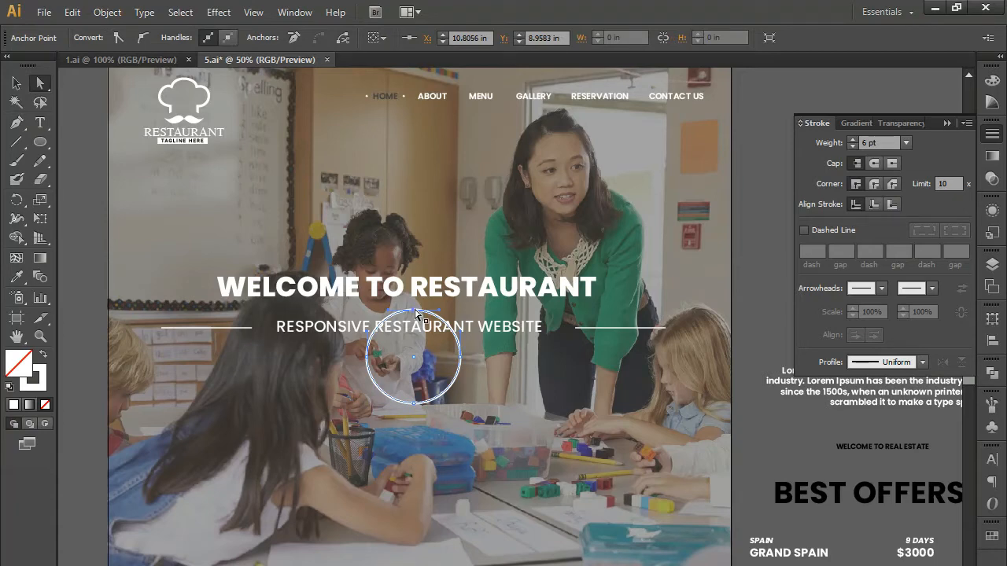
pyautogui.press('Delete')
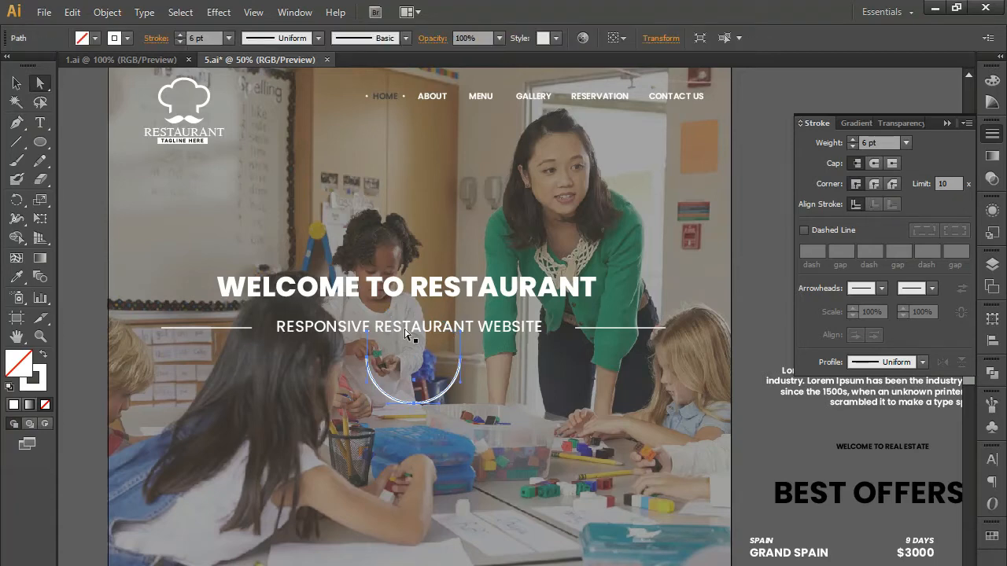
pyautogui.click(16, 83)
pyautogui.click(63, 174)
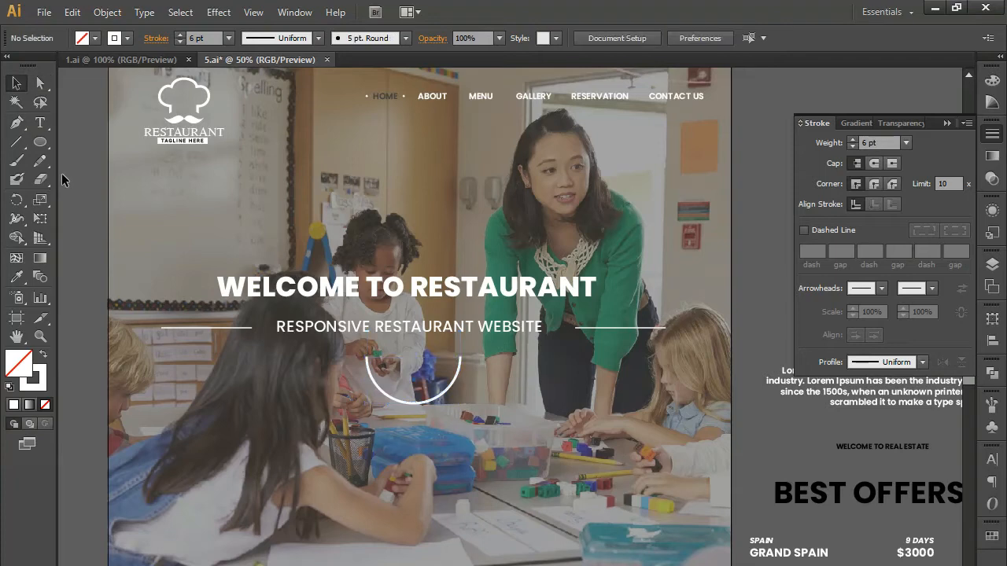
# Draw a small five-pointed star inside the half arc, fill it white without stroke, and centre it upright in the arc
pyautogui.moveTo(36, 141); pyautogui.dragTo(104, 216)
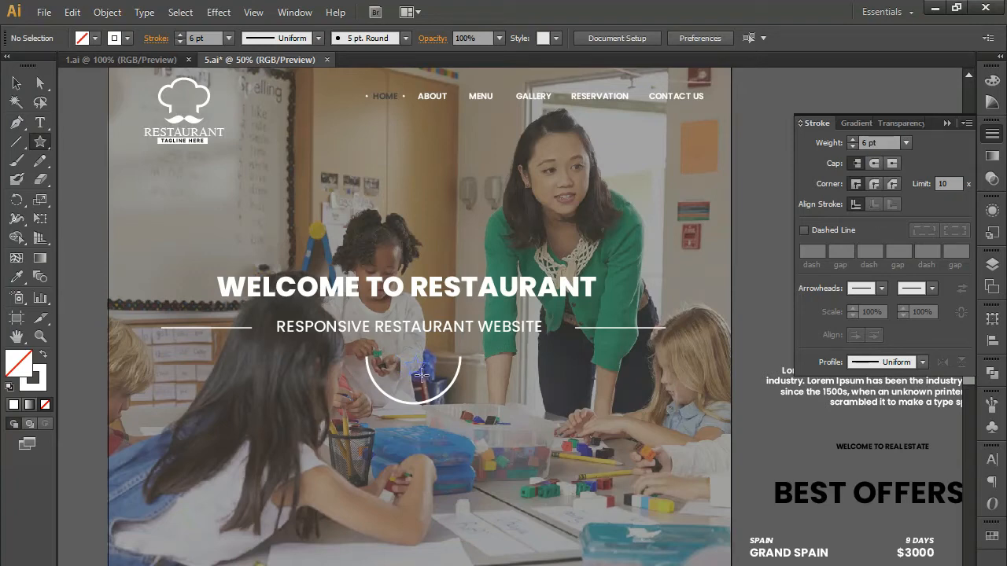
pyautogui.moveTo(415, 365); pyautogui.dragTo(422, 375)
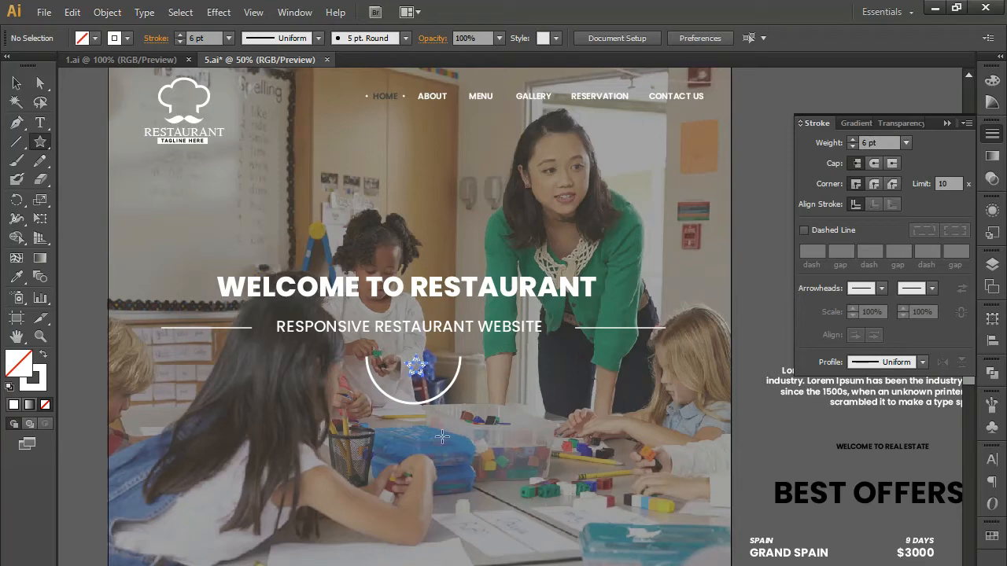
pyautogui.click(43, 356)
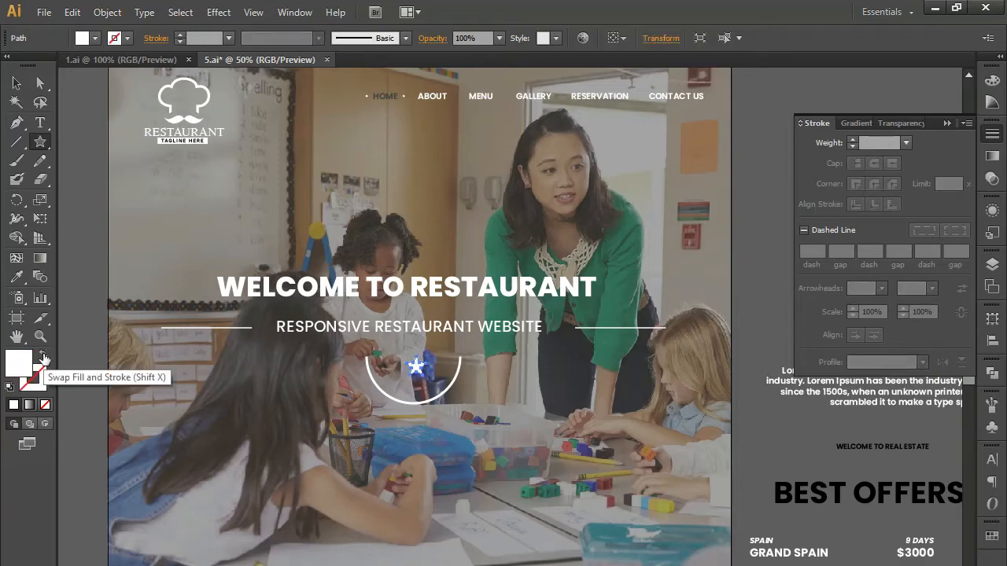
pyautogui.click(17, 83)
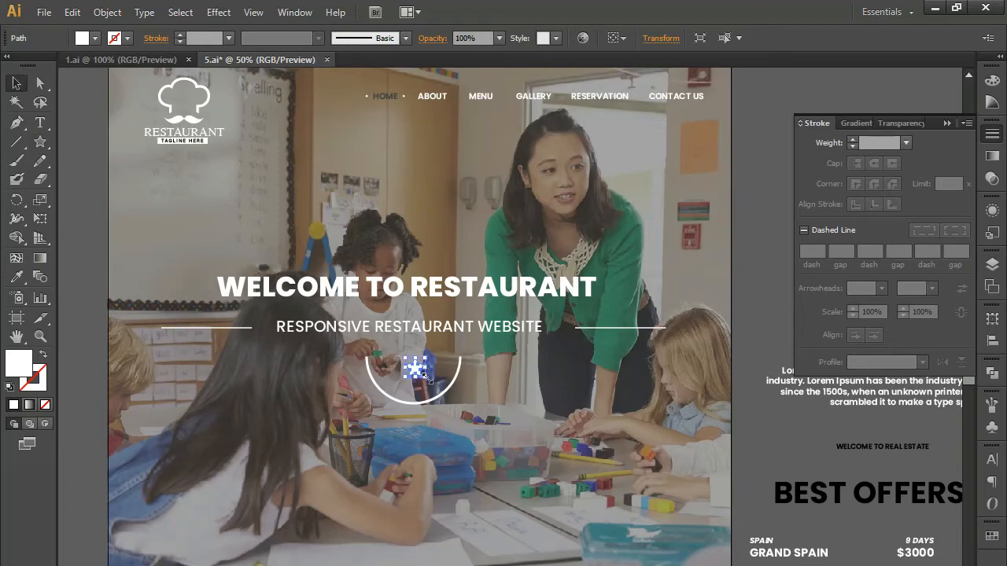
pyautogui.click(760, 353)
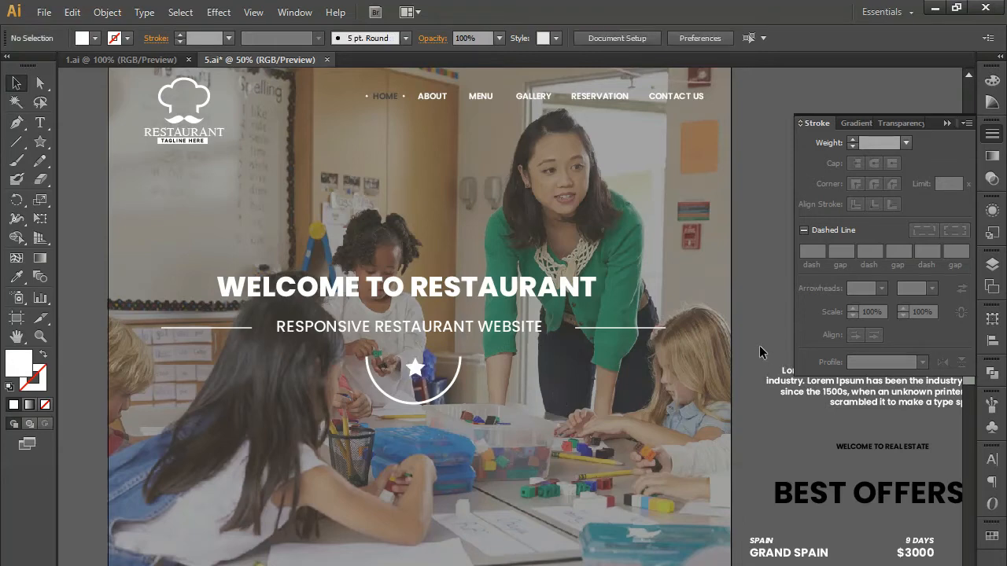
pyautogui.click(416, 369)
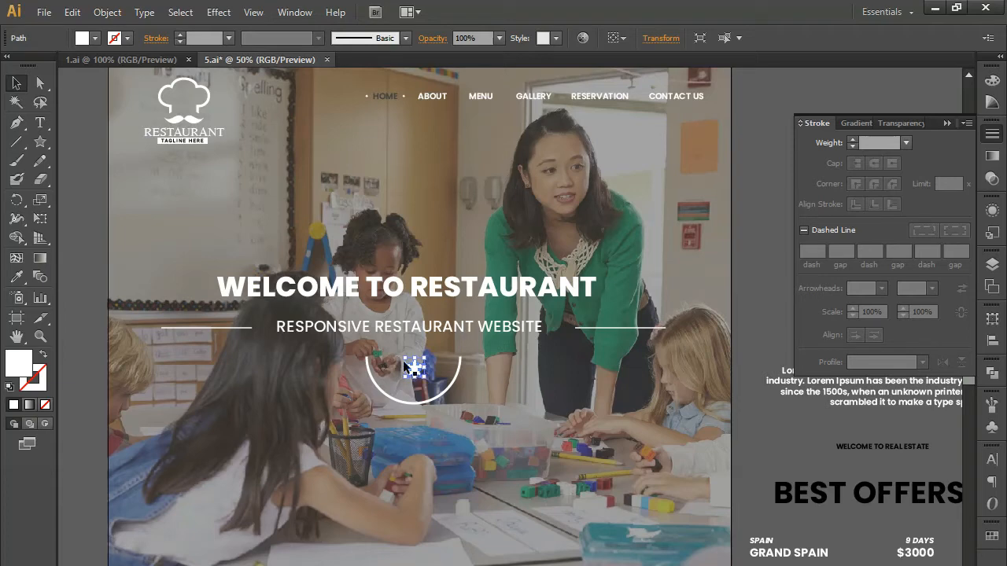
pyautogui.click(22, 83)
pyautogui.click(725, 543)
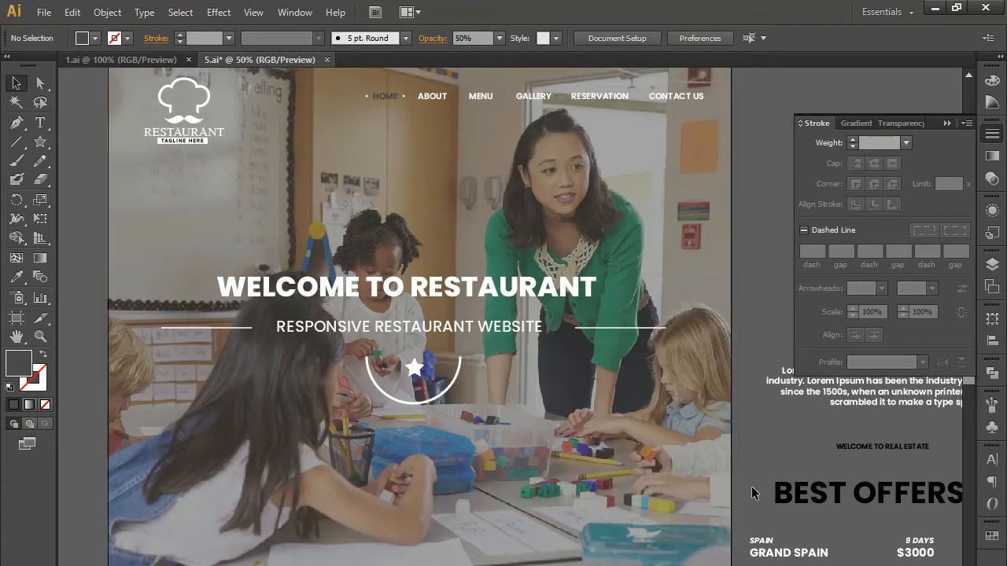
# Paste the restaurant and food photos into the document and move the warm-toned restaurant interior photo up above the hero section
pyautogui.hotkey('ctrl', 'v')
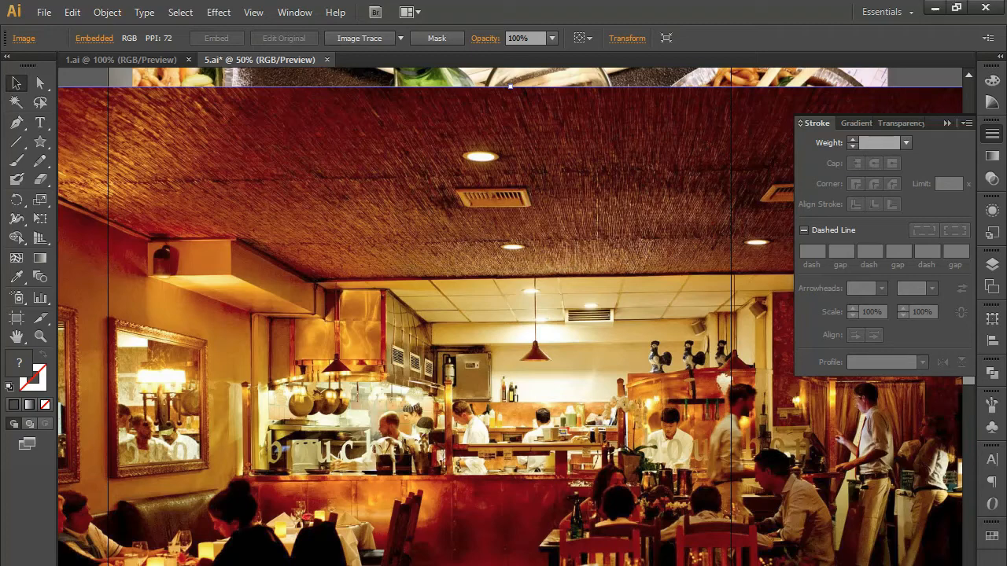
pyautogui.hotkey('ctrl', '-')
pyautogui.hotkey('ctrl', '-')
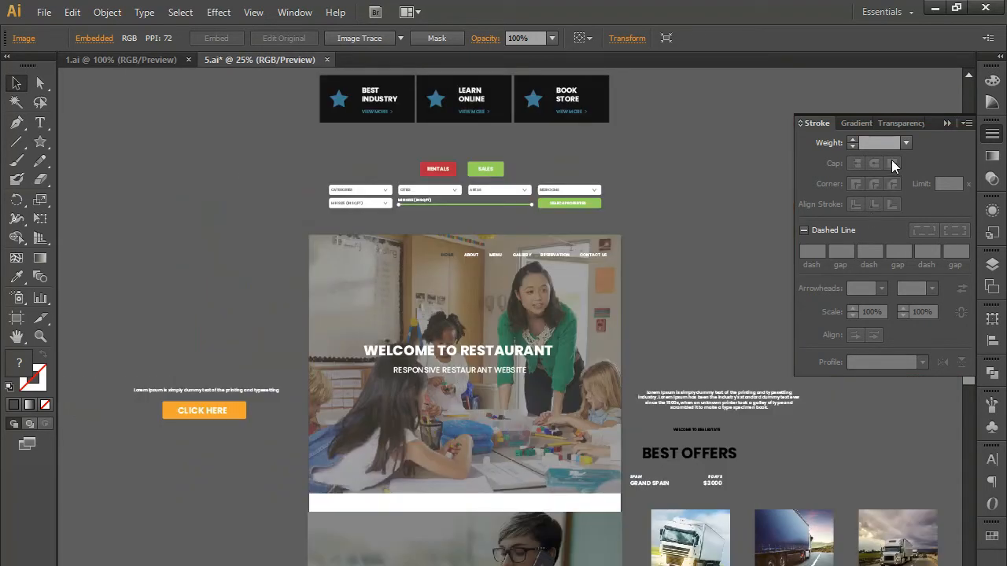
pyautogui.click(947, 124)
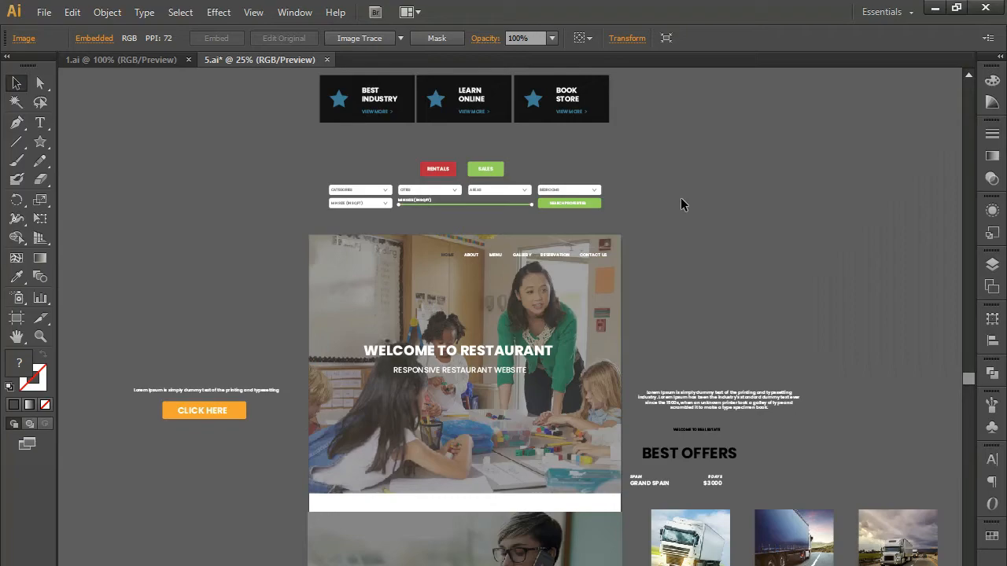
pyautogui.hotkey('ctrl', 'v')
pyautogui.moveTo(619, 339); pyautogui.dragTo(693, 166)
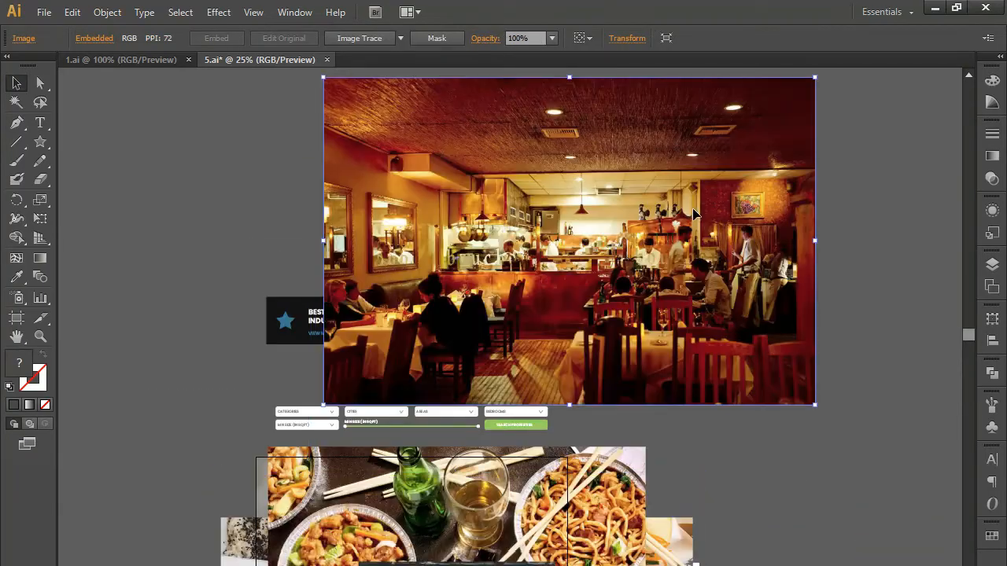
# Move the smaller food photos and the grey café interior photo off the hero to the empty canvas on the right
pyautogui.moveTo(487, 504); pyautogui.dragTo(375, 355)
pyautogui.moveTo(327, 480); pyautogui.dragTo(788, 362)
pyautogui.click(485, 428)
pyautogui.moveTo(533, 299); pyautogui.dragTo(429, 403)
pyautogui.moveTo(357, 492); pyautogui.dragTo(841, 350)
pyautogui.moveTo(360, 515); pyautogui.dragTo(880, 189)
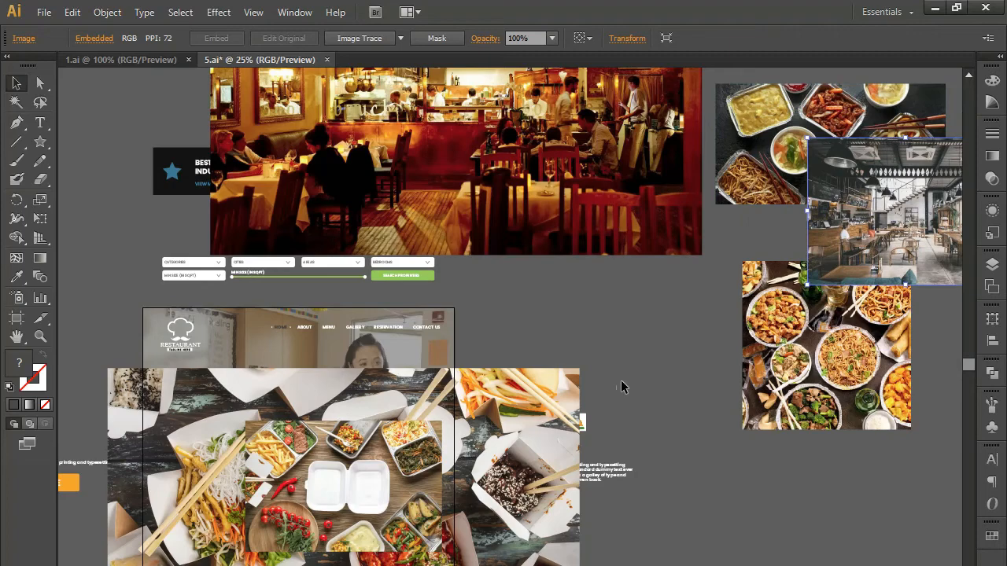
# Move the photo of white takeaway containers and the large noodle-box photo off the hero to the canvas on the right
pyautogui.moveTo(359, 492); pyautogui.dragTo(842, 503)
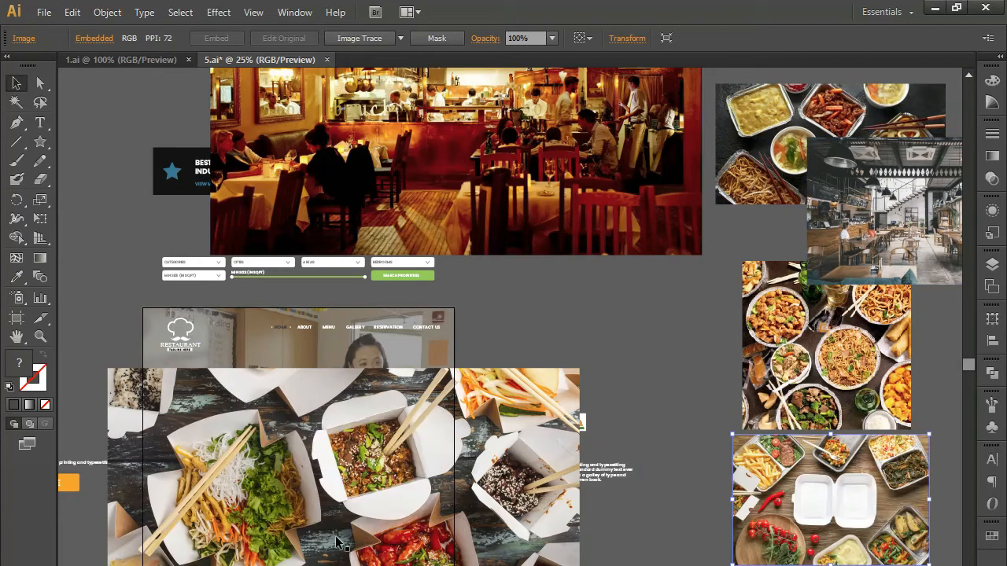
pyautogui.click(678, 529)
pyautogui.click(500, 559)
pyautogui.moveTo(500, 554); pyautogui.dragTo(865, 330)
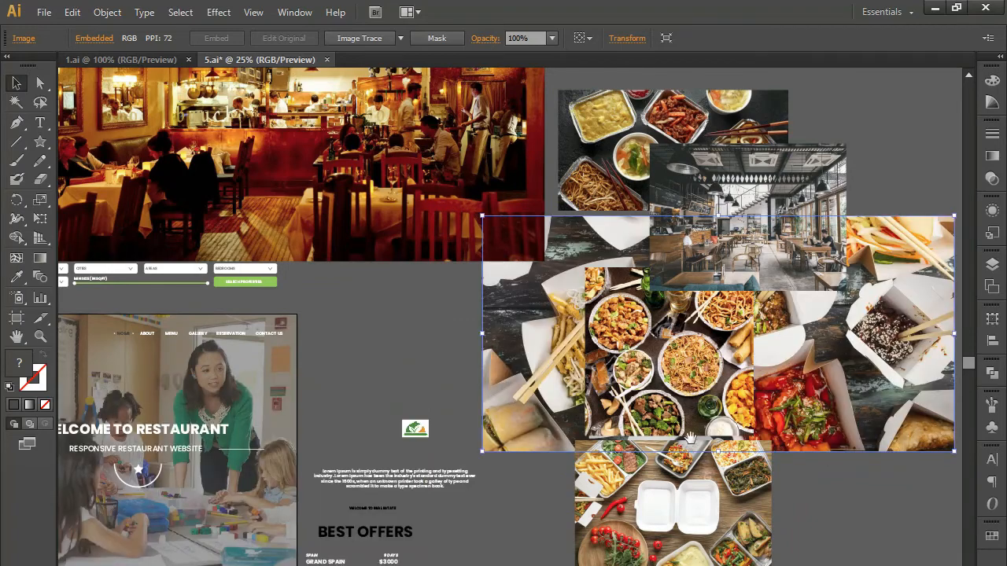
pyautogui.moveTo(938, 252); pyautogui.dragTo(871, 161)
pyautogui.moveTo(654, 230); pyautogui.dragTo(823, 179)
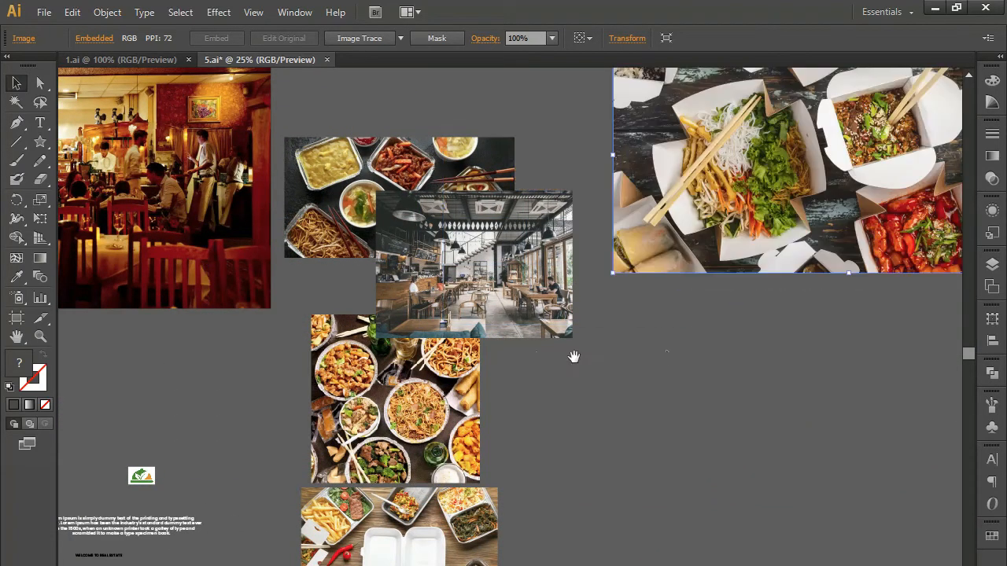
pyautogui.moveTo(463, 378); pyautogui.dragTo(725, 368)
pyautogui.moveTo(500, 410); pyautogui.dragTo(804, 428)
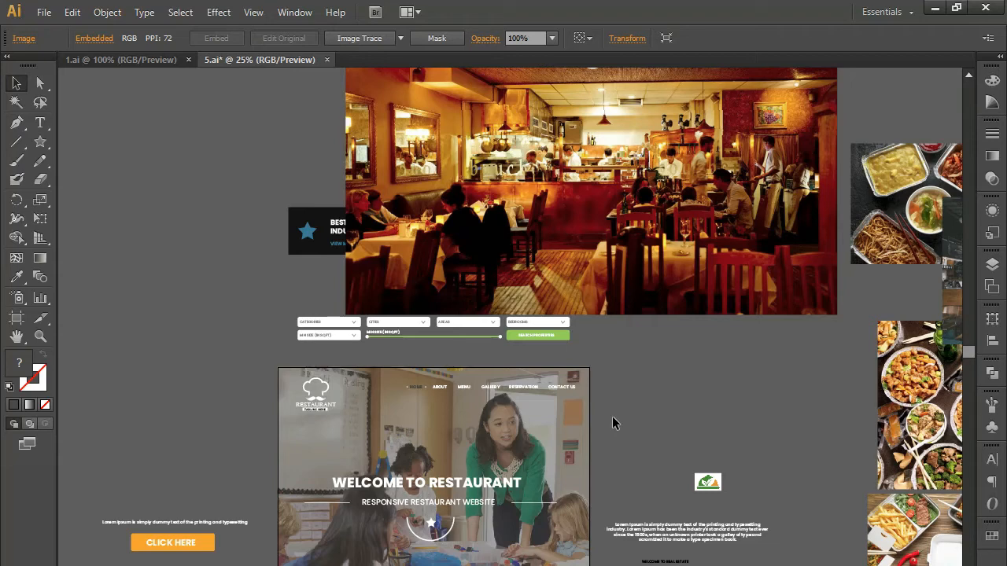
# Move the warm-toned restaurant interior photo over the hero section and scale it down proportionally until it just covers the classroom photo
pyautogui.click(651, 268)
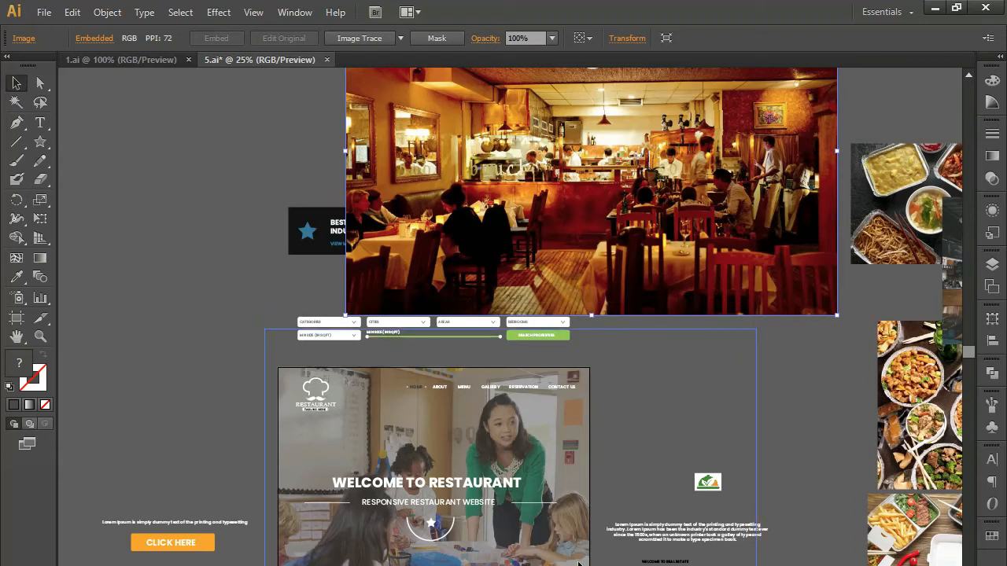
pyautogui.moveTo(663, 233); pyautogui.dragTo(573, 548)
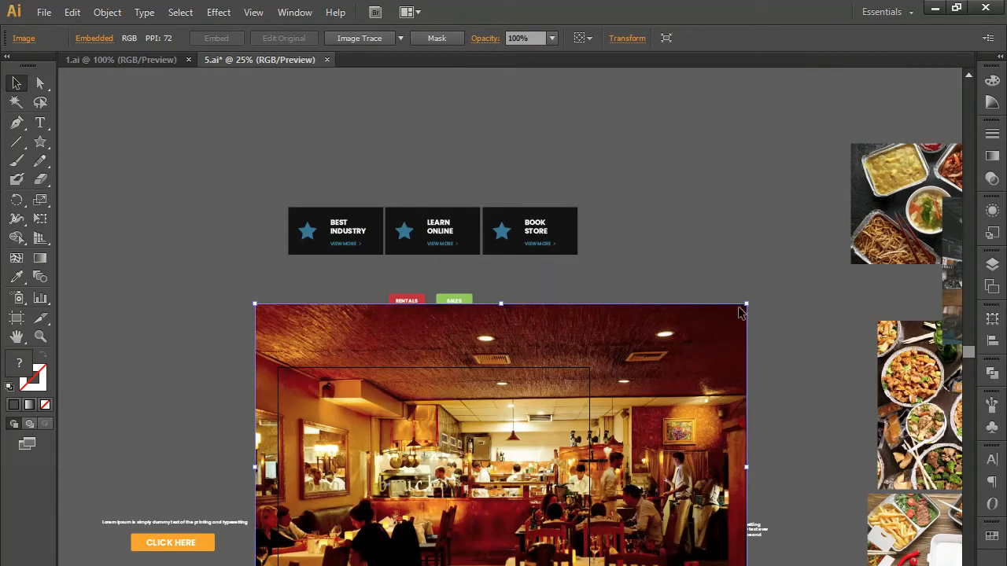
pyautogui.moveTo(746, 306); pyautogui.dragTo(655, 365)
pyautogui.moveTo(654, 565); pyautogui.dragTo(644, 565)
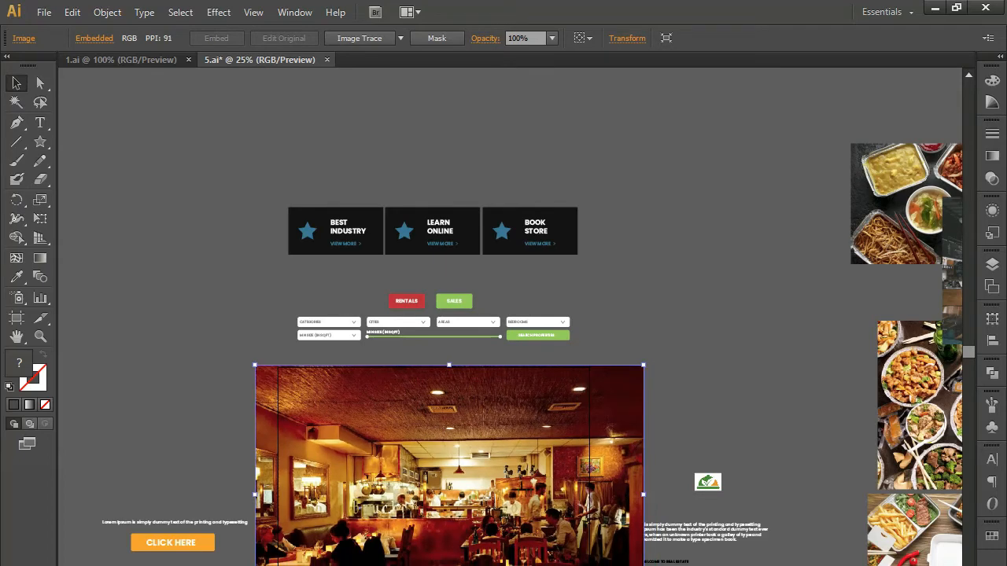
pyautogui.hotkey('ctrl', 'z')
pyautogui.moveTo(655, 565); pyautogui.dragTo(652, 565)
pyautogui.click(712, 429)
pyautogui.moveTo(599, 470); pyautogui.dragTo(589, 468)
pyautogui.click(712, 406)
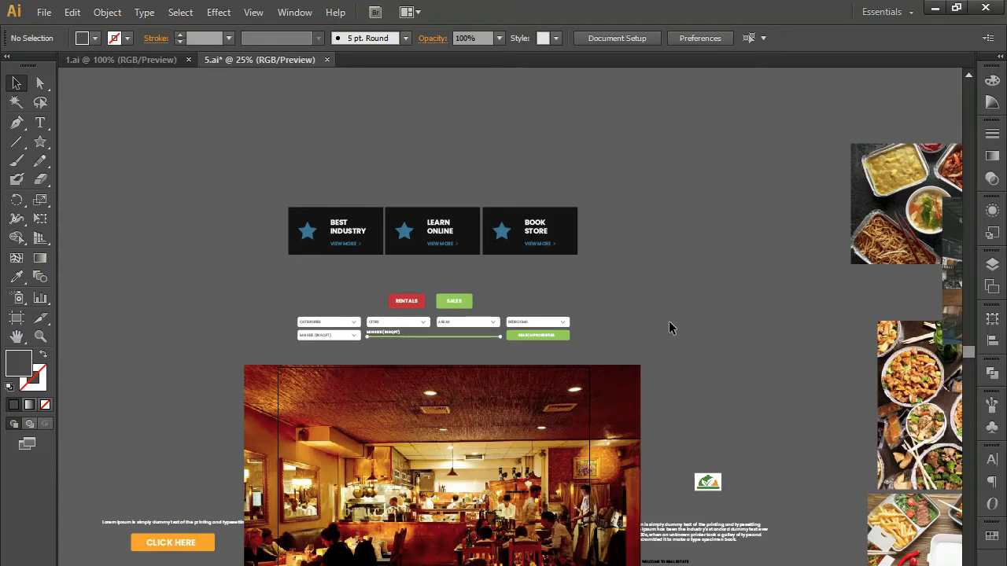
# Cut the restaurant interior photo and paste it behind the dark overlay in the hero's clipping mask, nudging the overlay up to reach the layers beneath
pyautogui.click(589, 401)
pyautogui.hotkey('ctrl', 'x')
pyautogui.press('a')
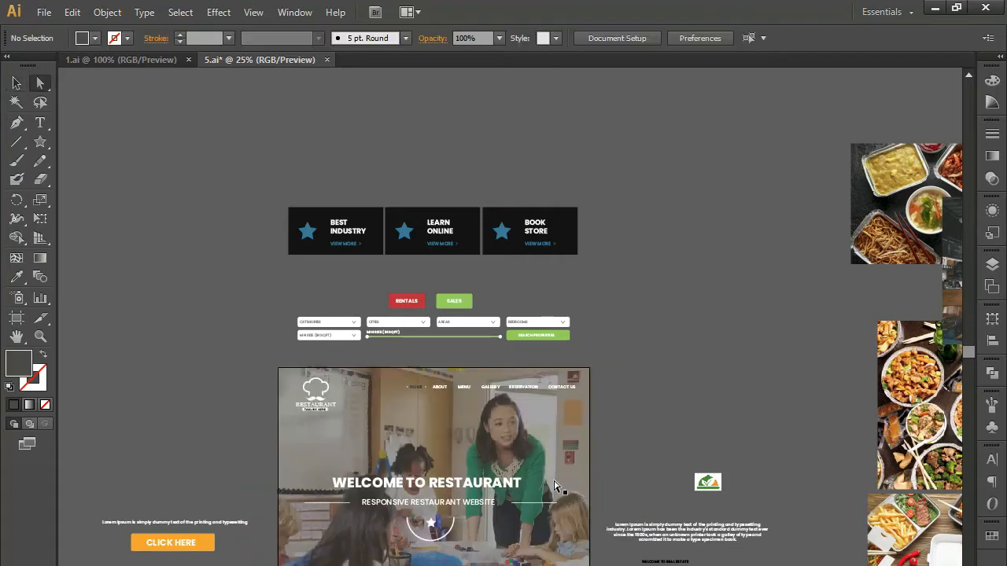
pyautogui.click(545, 463)
pyautogui.hotkey('shift', 'Up')
pyautogui.hotkey('shift', 'Up')
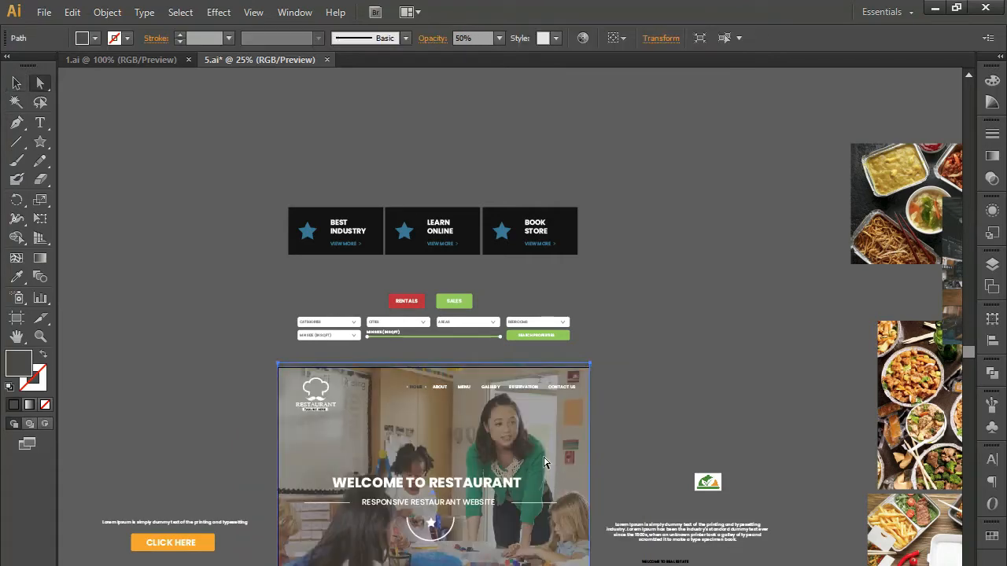
pyautogui.hotkey('ctrl', 'alt', '[')
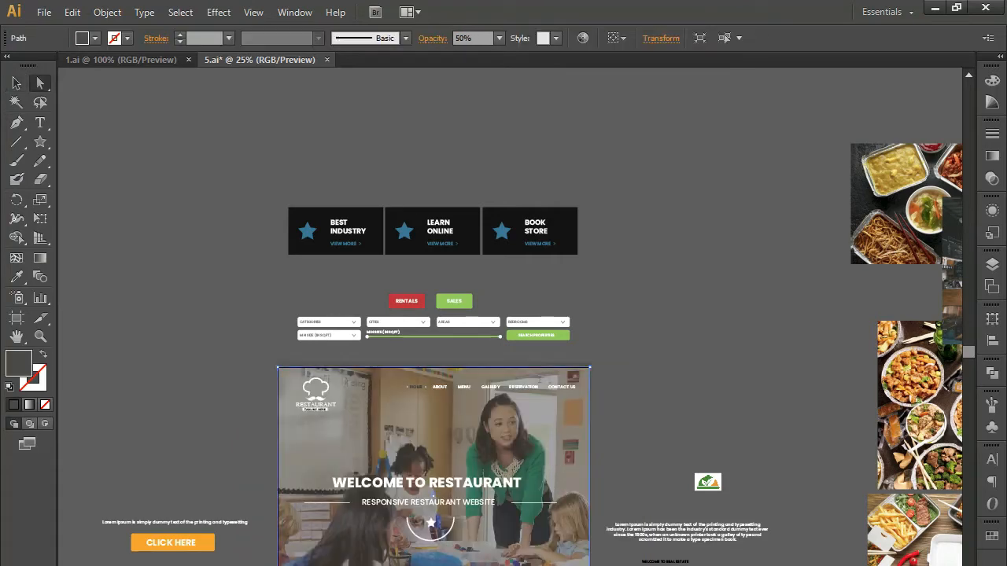
pyautogui.hotkey('ctrl', 'alt', '[')
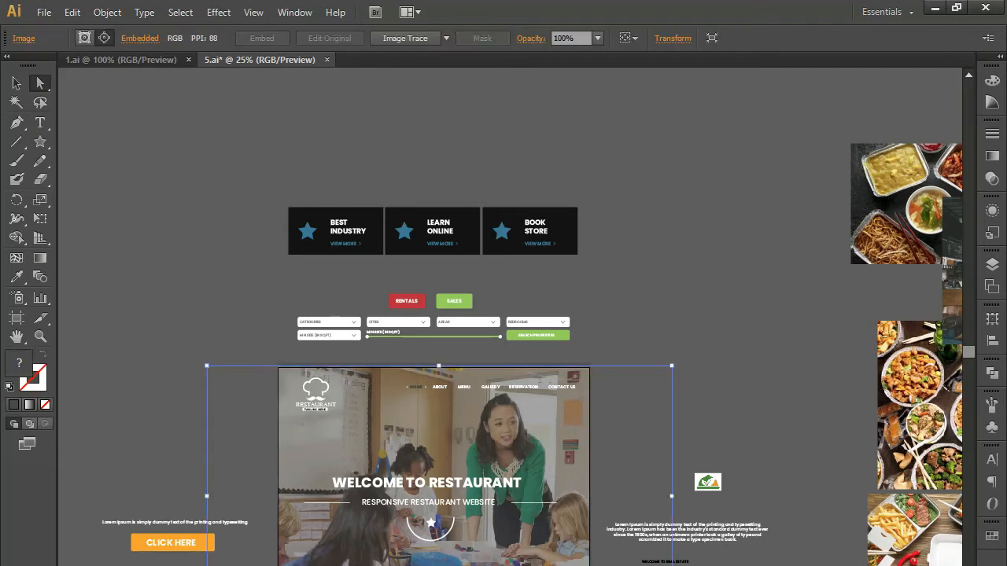
pyautogui.hotkey('ctrl', 'alt', '[')
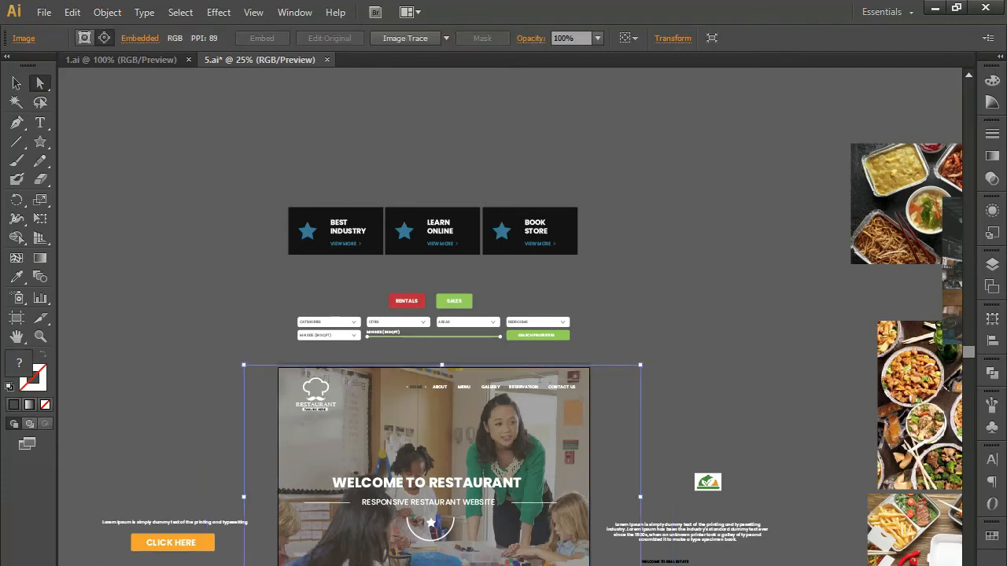
pyautogui.hotkey('ctrl', 'alt', '[')
pyautogui.hotkey('ctrl', 'alt', '[')
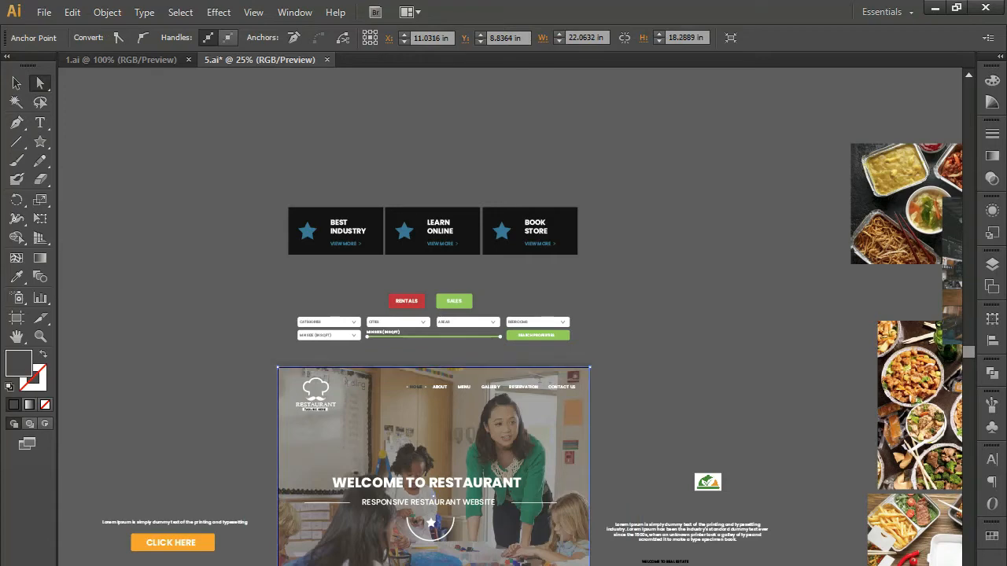
pyautogui.hotkey('ctrl', 'alt', '[')
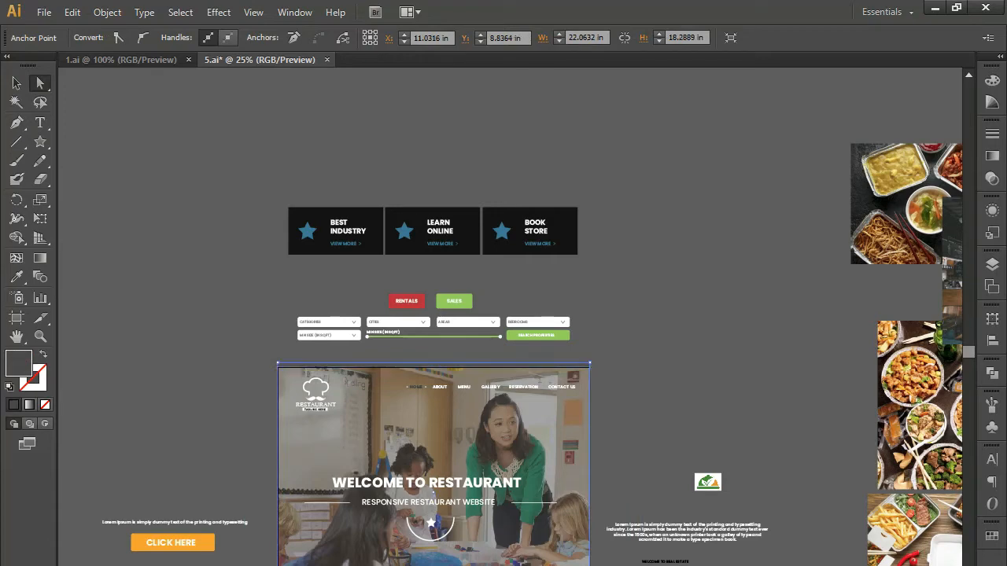
# Delete the old classroom photo from the hero's clipping mask, leaving the restaurant interior as the background
pyautogui.click(462, 565)
pyautogui.moveTo(463, 565); pyautogui.dragTo(484, 537)
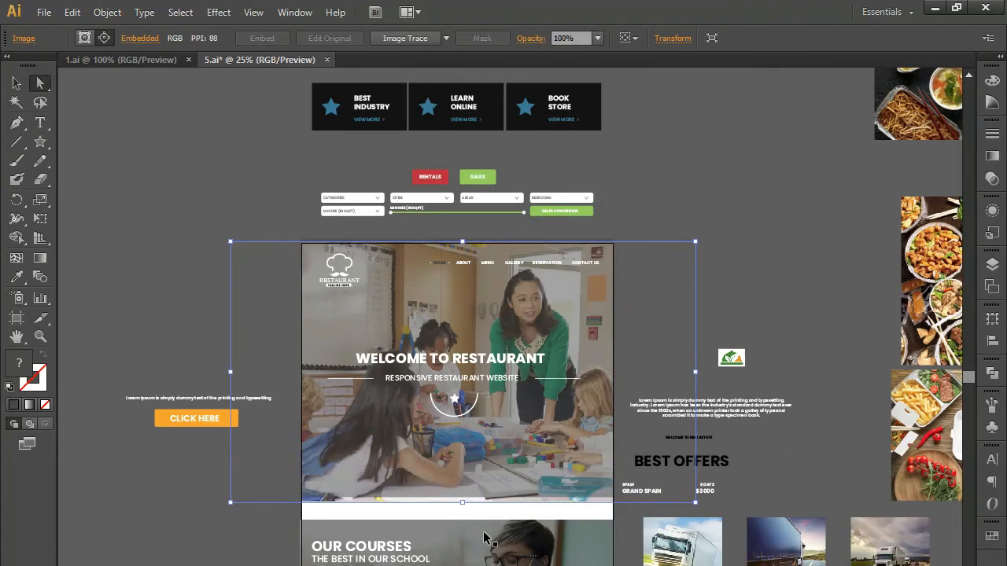
pyautogui.hotkey('ctrl', '=')
pyautogui.hotkey('ctrl', '=')
pyautogui.hotkey('ctrl', '2')
pyautogui.hotkey('ctrl', 'z')
pyautogui.press('Delete')
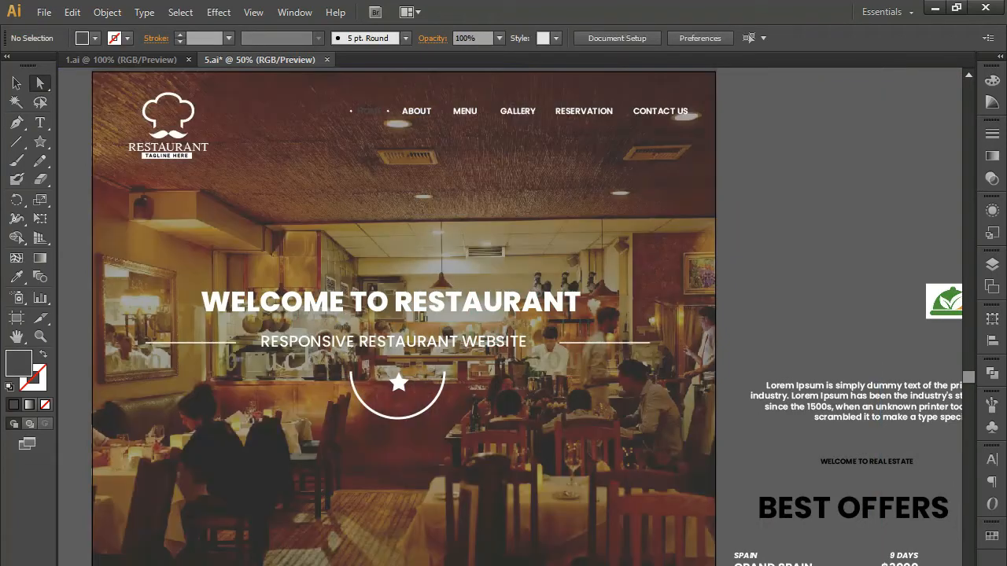
# Nudge the hero's semi-transparent dark overlay back down to line up with the top edge of the page
pyautogui.moveTo(539, 468); pyautogui.dragTo(587, 525)
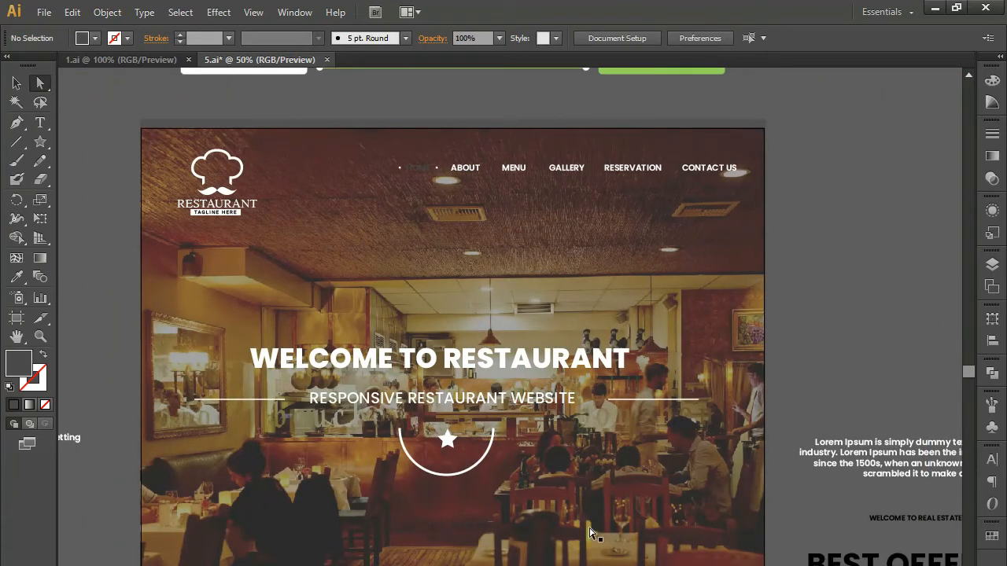
pyautogui.click(551, 448)
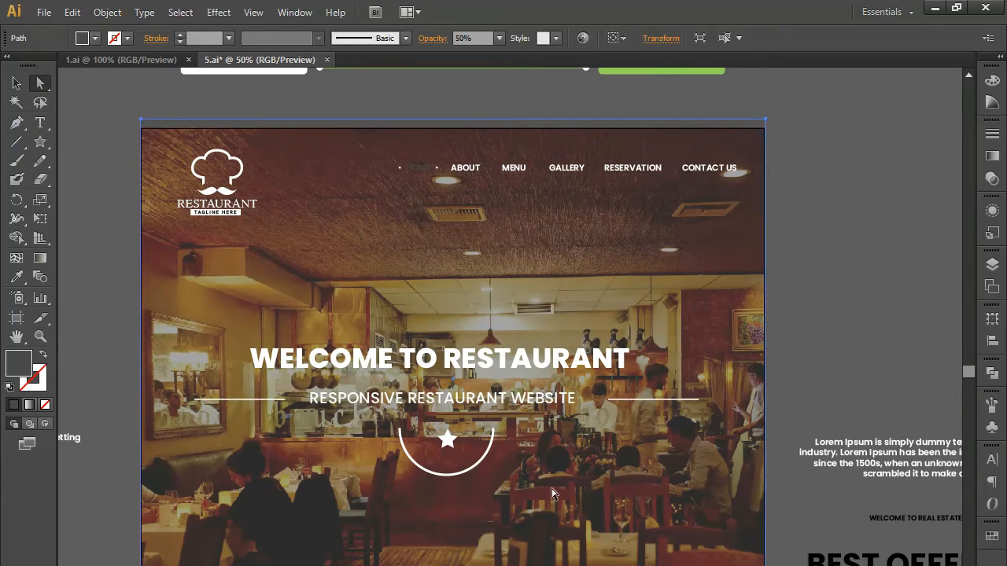
pyautogui.hotkey('shift', 'Down')
pyautogui.hotkey('shift', 'Down')
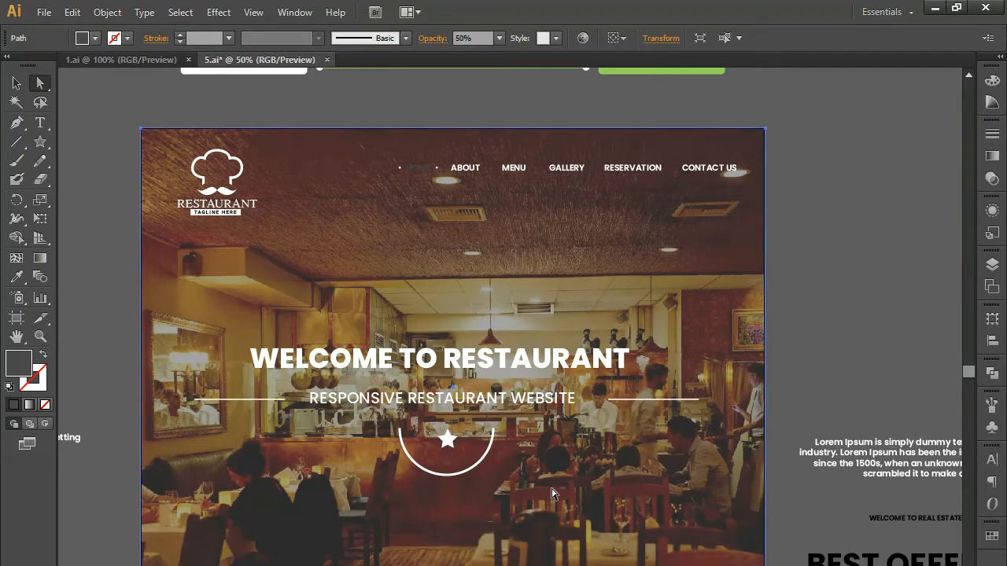
pyautogui.click(870, 327)
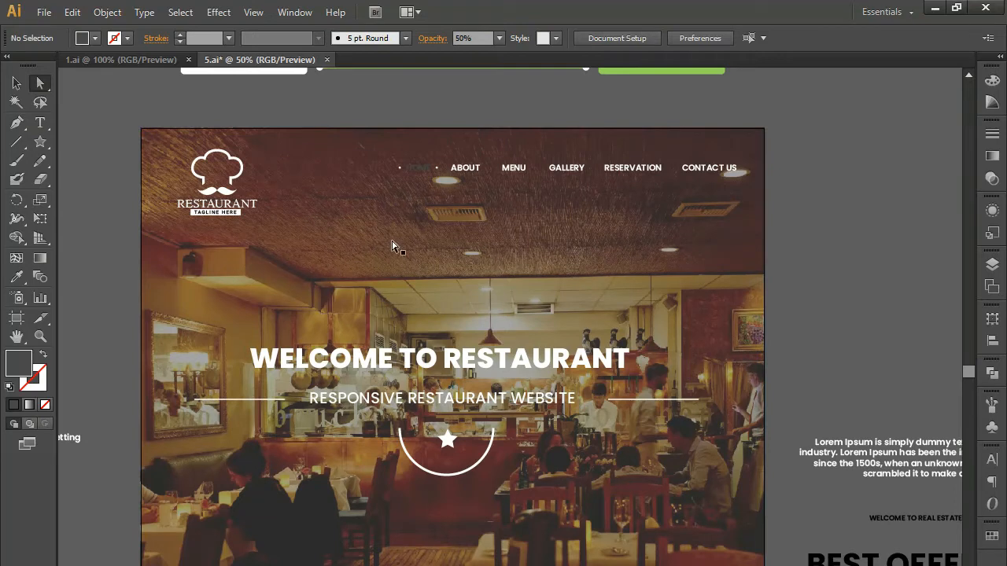
# Recolour the HOME menu item green with hue 128°, saturation 80% and brightness 68%
pyautogui.click(415, 175)
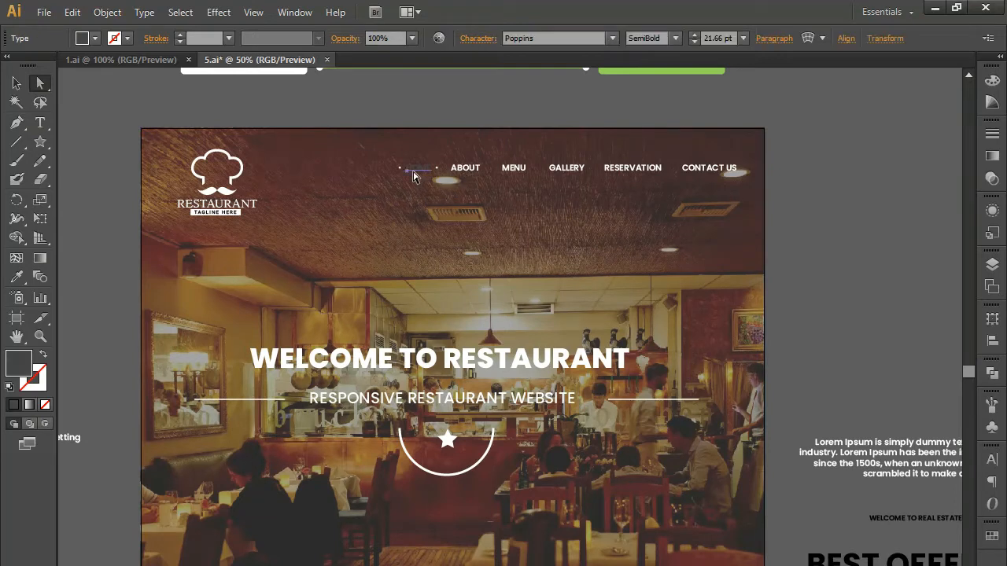
pyautogui.doubleClick(19, 363)
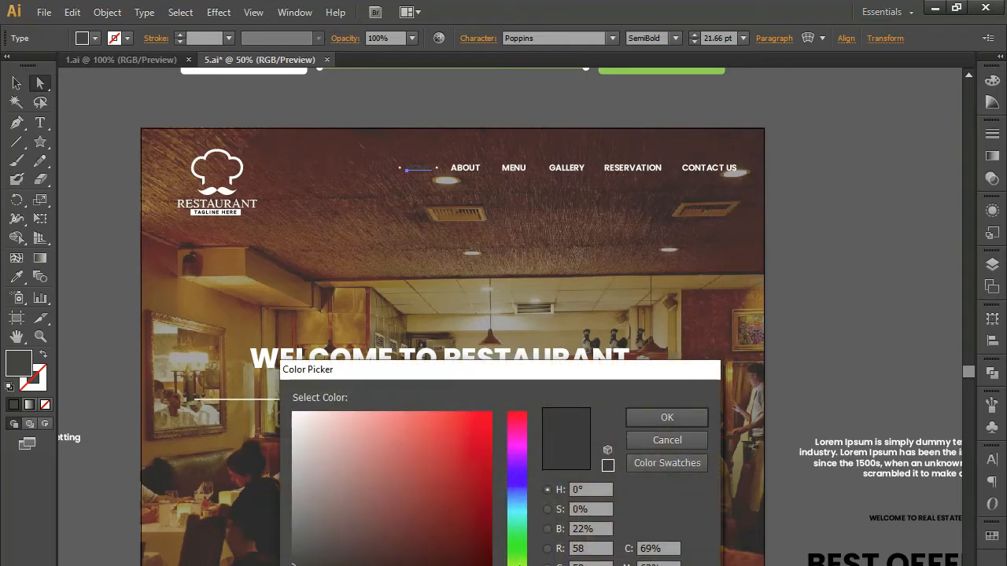
pyautogui.click(517, 542)
pyautogui.moveTo(438, 450); pyautogui.dragTo(454, 475)
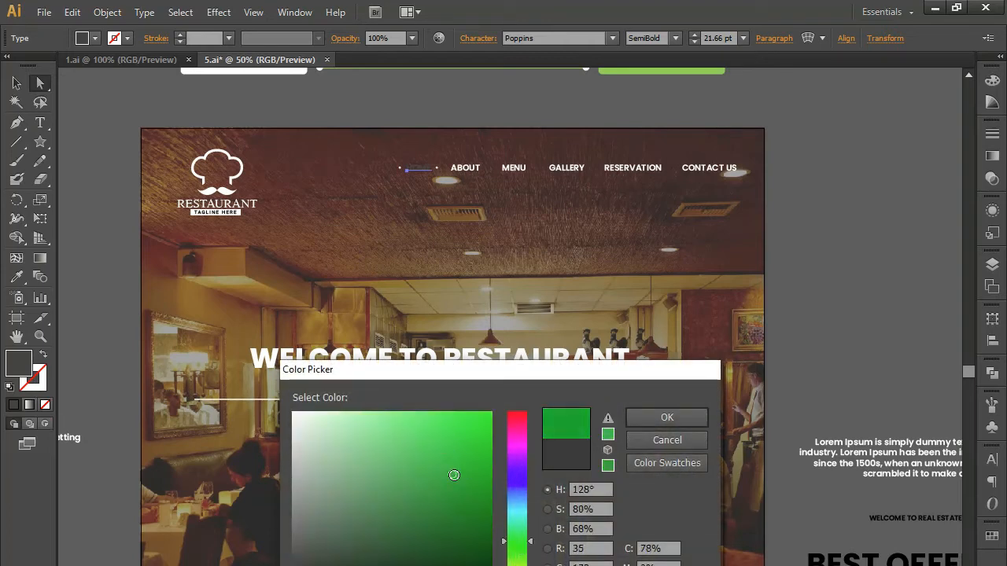
pyautogui.click(667, 418)
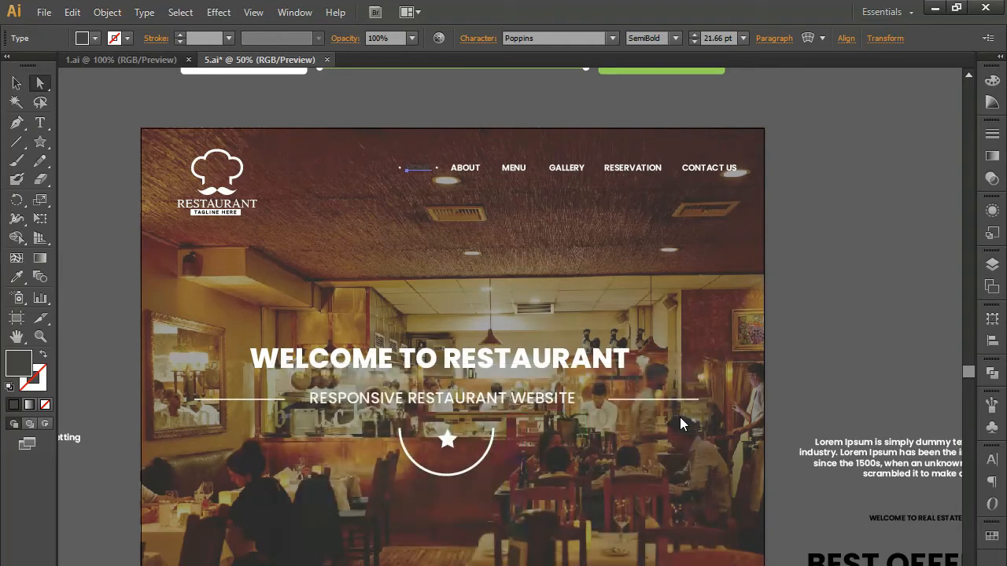
pyautogui.click(99, 240)
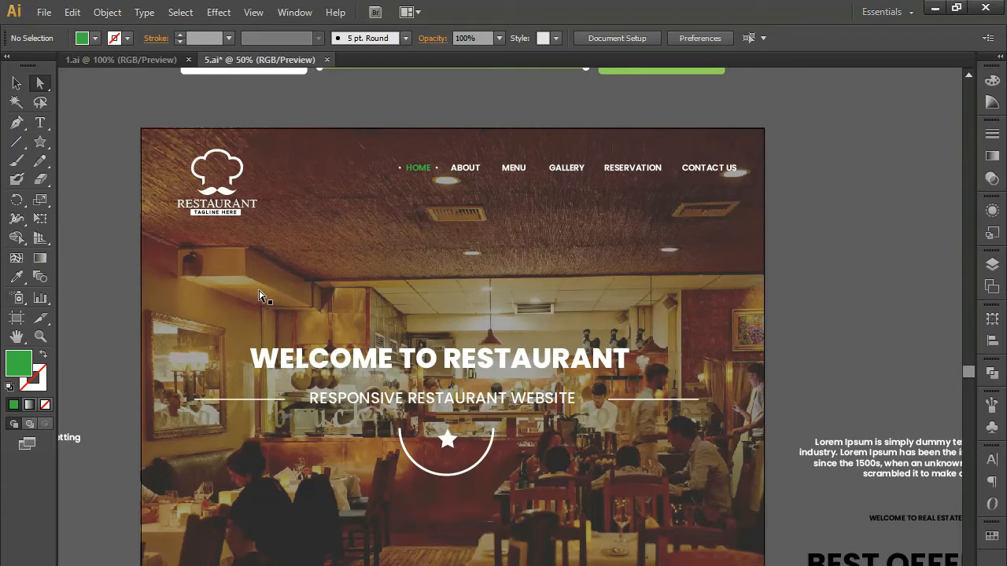
pyautogui.moveTo(370, 468); pyautogui.dragTo(346, 379)
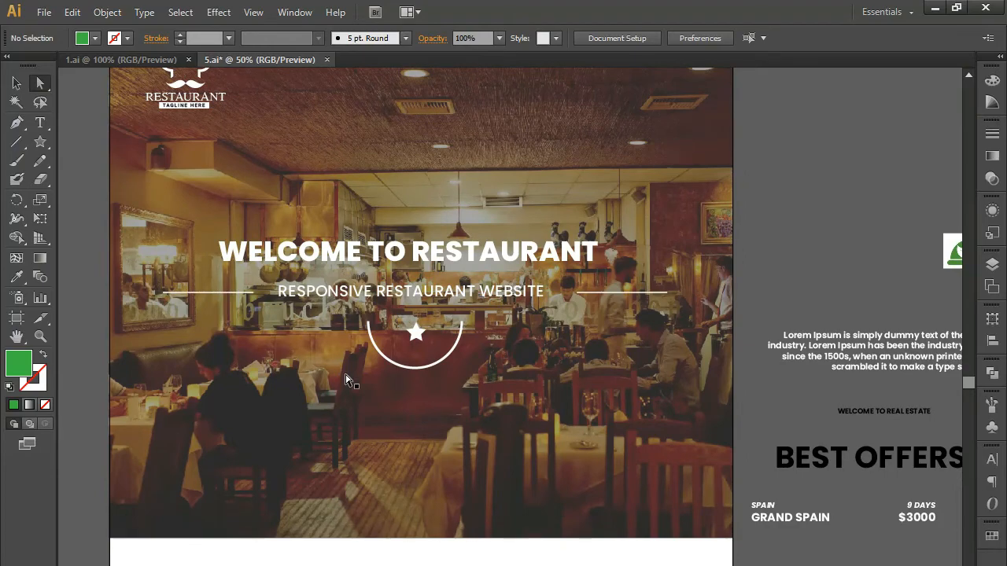
pyautogui.moveTo(351, 516); pyautogui.dragTo(396, 308)
pyautogui.moveTo(344, 372); pyautogui.dragTo(318, 189)
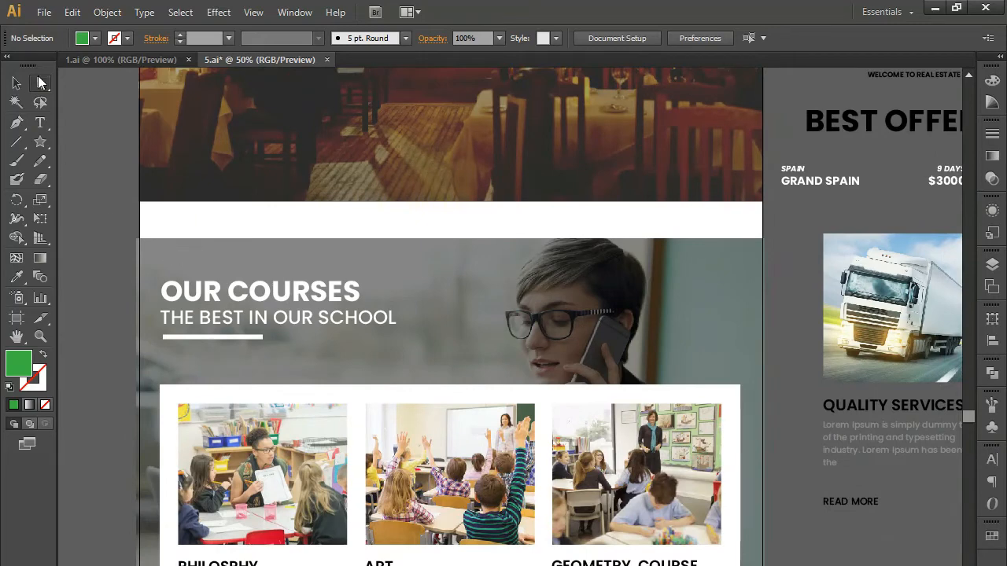
pyautogui.click(276, 323)
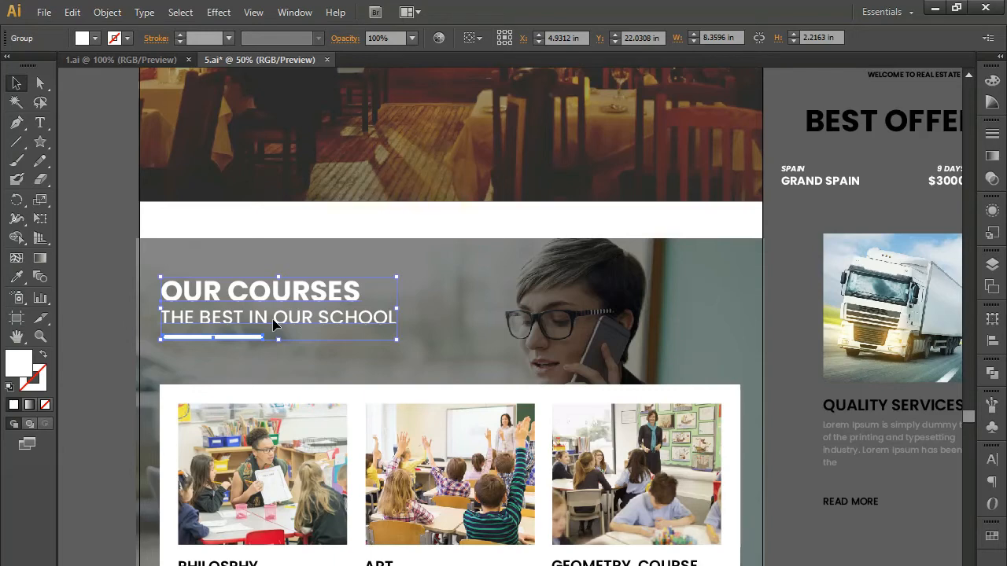
pyautogui.click(341, 223)
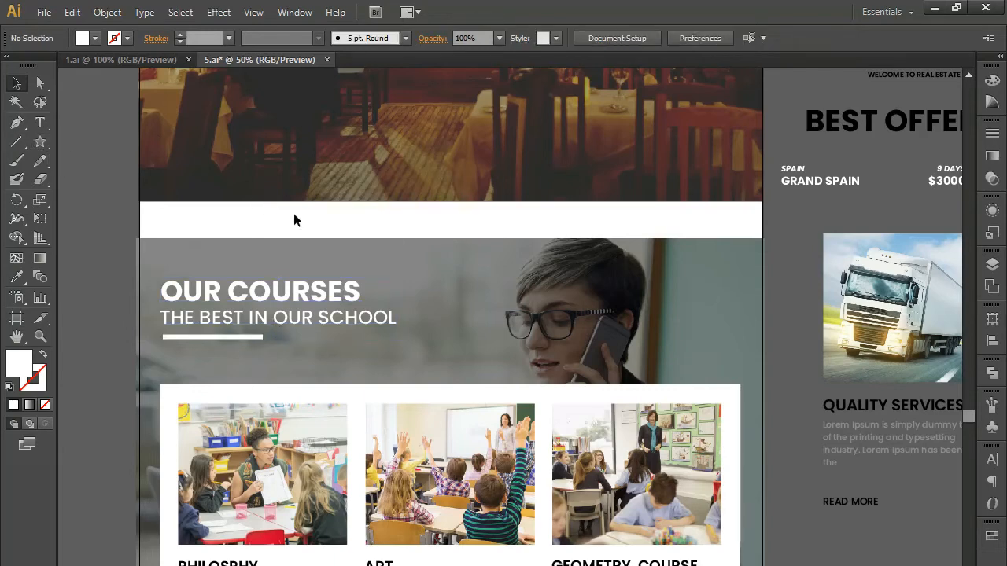
# Duplicate the hero's half arc straight down, rotate the copy 180°, and swap its stroke and fill to make a solid white half circle
pyautogui.moveTo(43, 144); pyautogui.dragTo(50, 119)
pyautogui.scroll(5, 398, 227)
pyautogui.click(412, 249)
pyautogui.moveTo(411, 249); pyautogui.dragTo(411, 386)
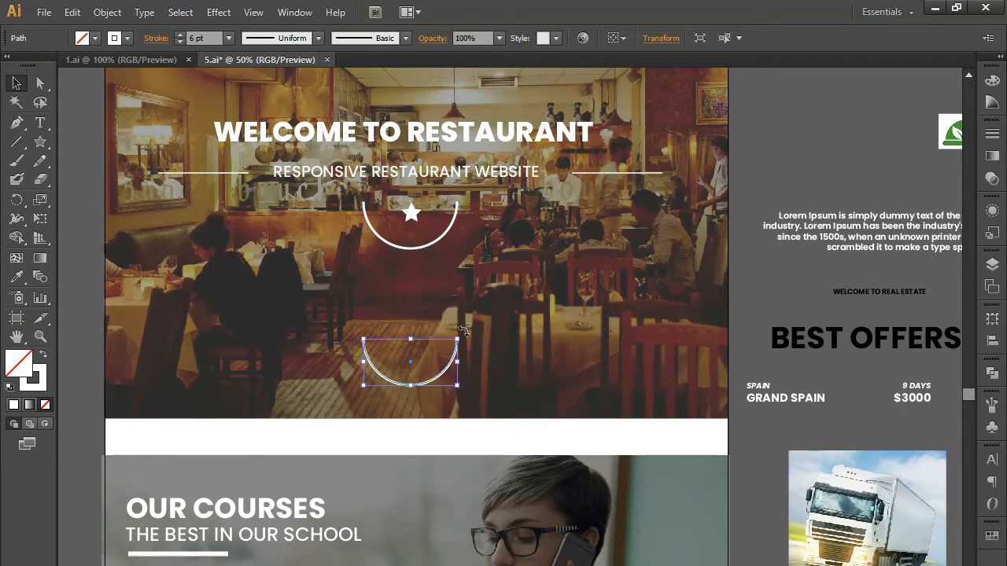
pyautogui.moveTo(464, 334); pyautogui.dragTo(359, 409)
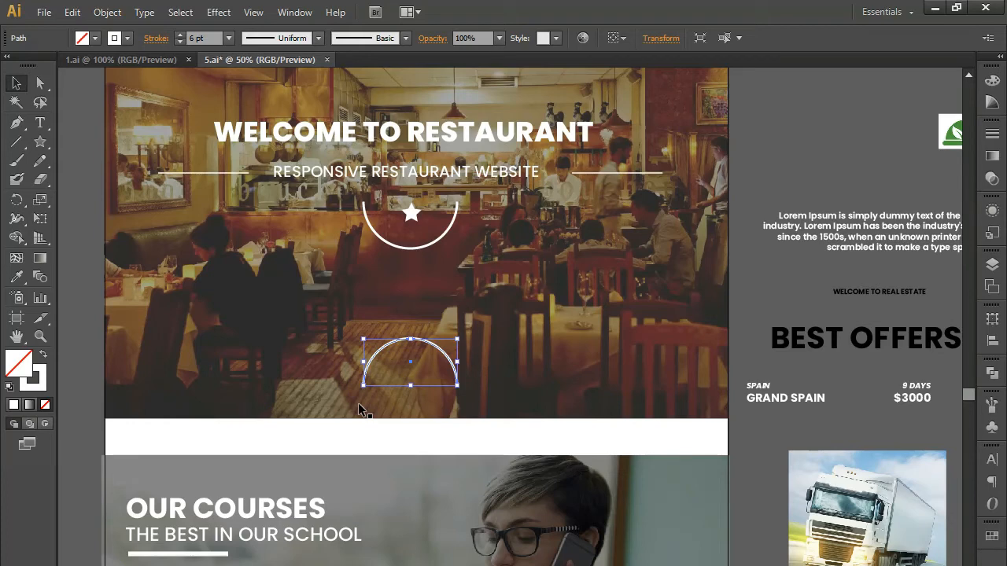
pyautogui.click(43, 355)
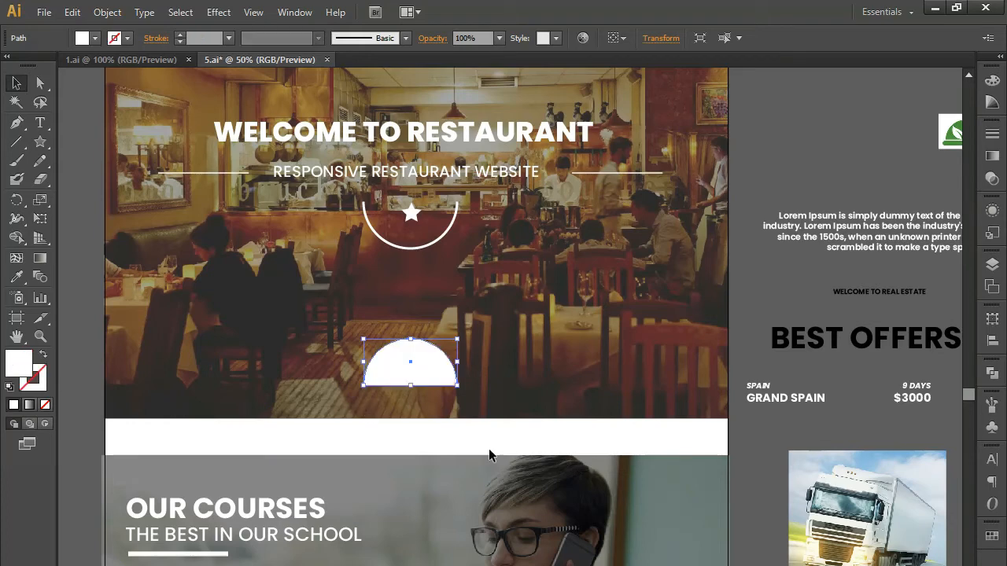
pyautogui.click(456, 442)
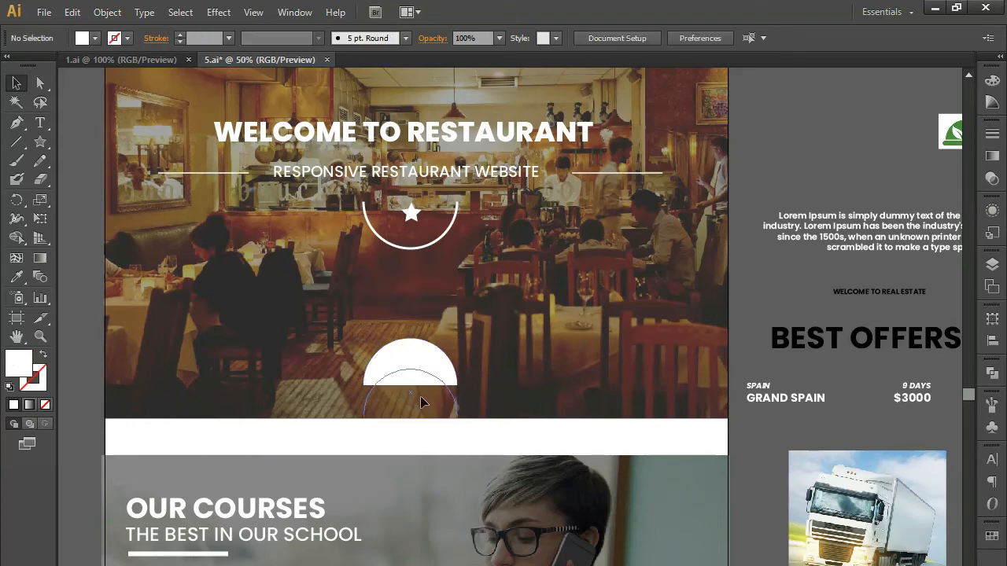
# Move the white half circle down so its flat side sits on the hero's bottom edge, joining the white band below
pyautogui.moveTo(421, 397); pyautogui.dragTo(405, 502)
pyautogui.click(460, 433)
pyautogui.hotkey('ctrl', '=')
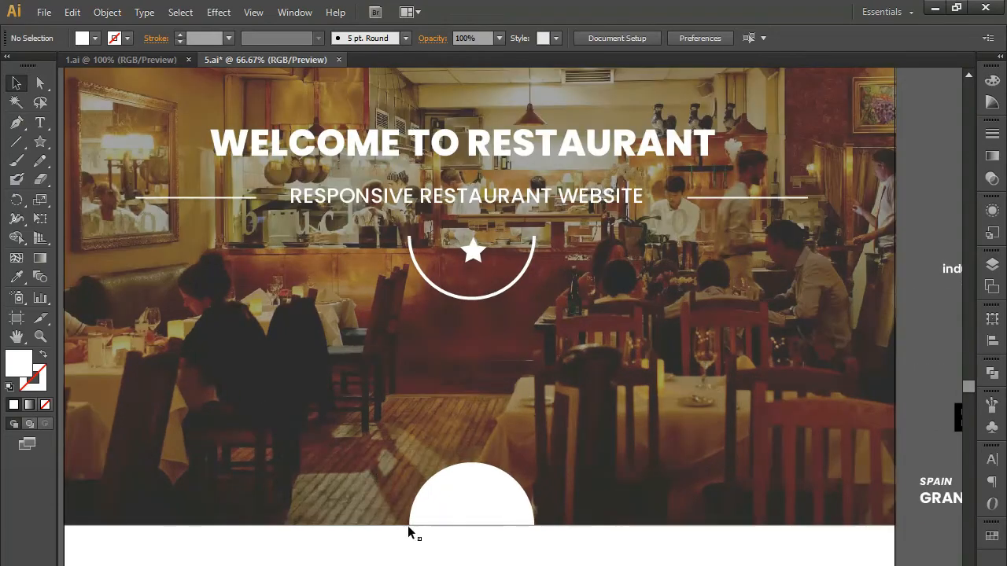
pyautogui.hotkey('ctrl', '=')
pyautogui.hotkey('ctrl', '=')
pyautogui.click(438, 540)
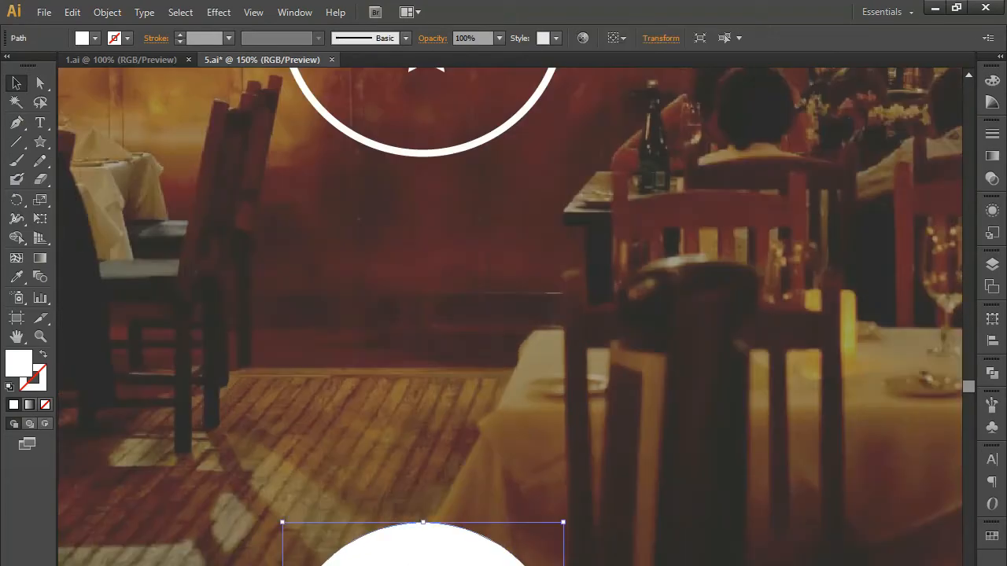
pyautogui.click(633, 532)
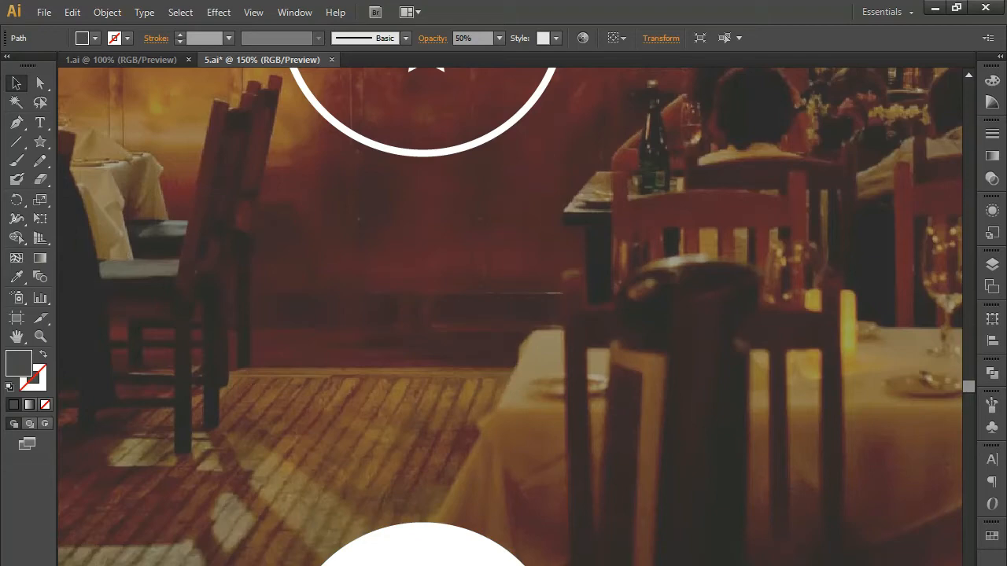
pyautogui.hotkey('ctrl', 'shift', 'a')
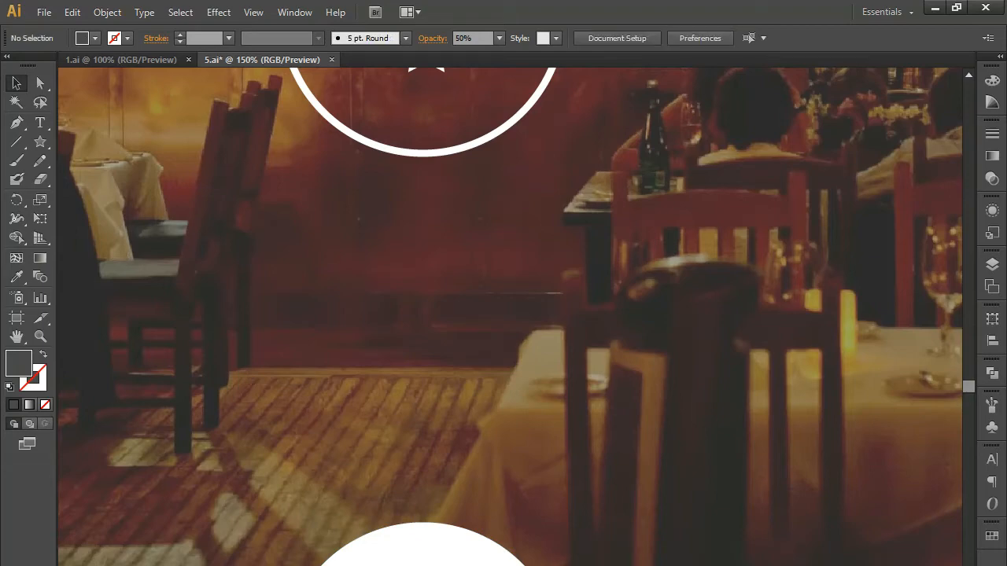
pyautogui.click(434, 551)
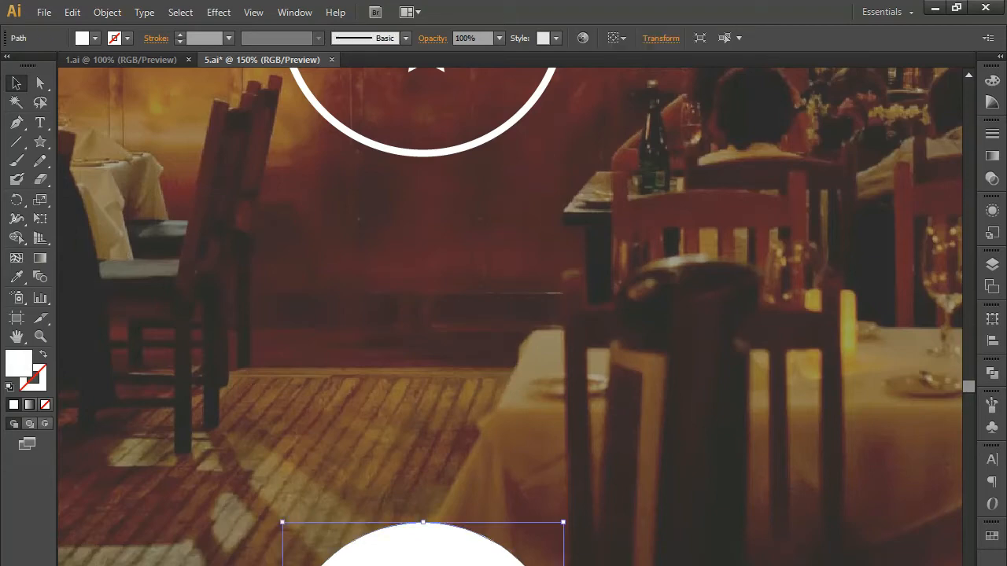
# Draw a small open V-shaped path with the Pen tool, pointing down, inside the white half circle
pyautogui.hotkey('ctrl', 'shift', 'a')
pyautogui.click(17, 123)
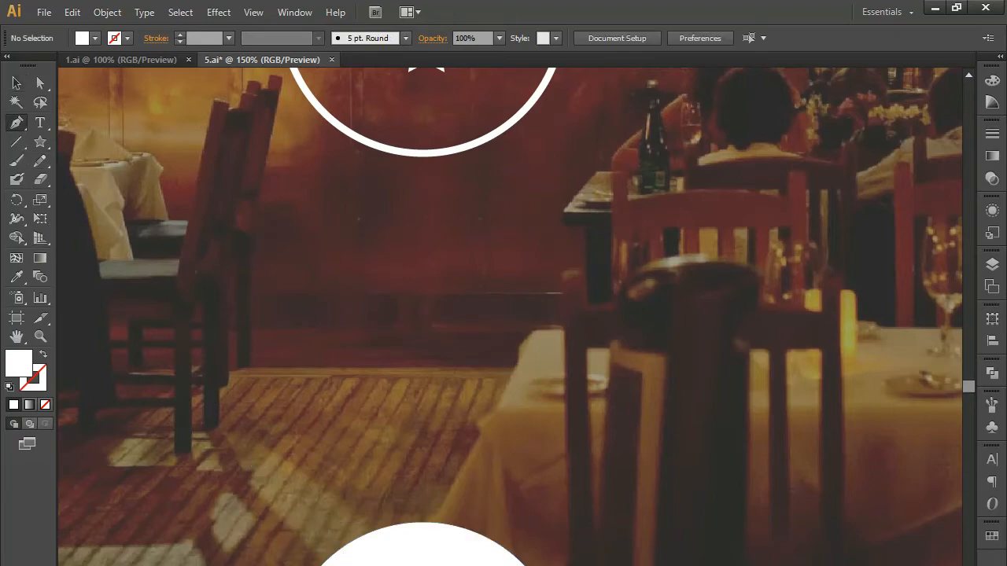
pyautogui.click(424, 330)
pyautogui.click(440, 346)
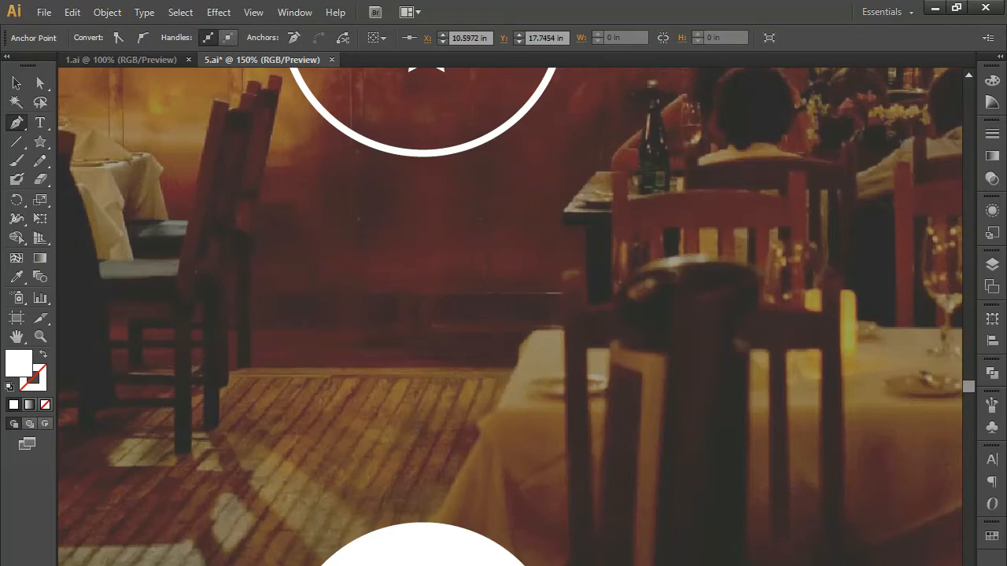
# Fill the small V-shaped path with black using the Eyedropper tool
pyautogui.click(18, 279)
pyautogui.moveTo(331, 382); pyautogui.dragTo(453, 69)
pyautogui.moveTo(321, 557); pyautogui.dragTo(533, 263)
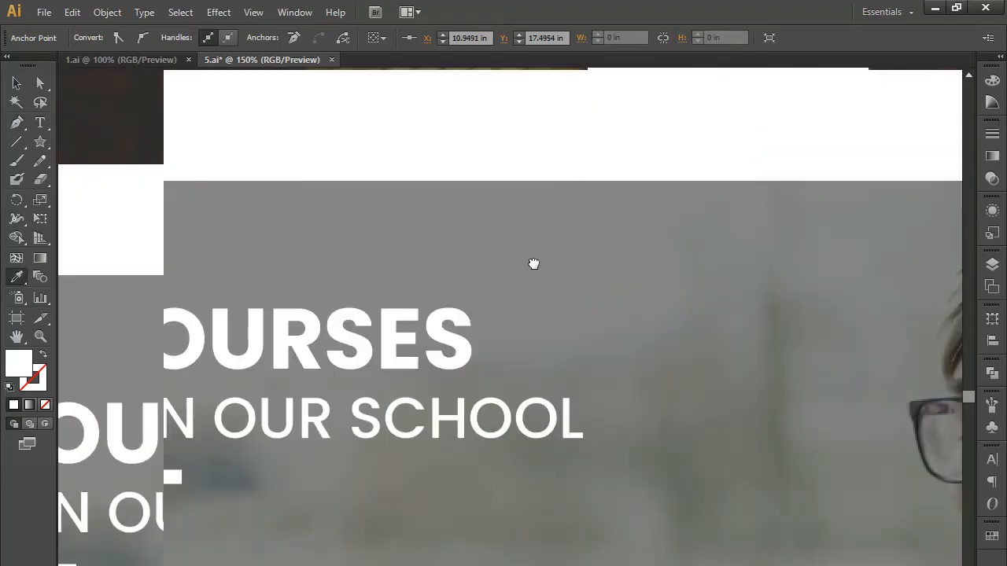
pyautogui.moveTo(349, 456); pyautogui.dragTo(674, 421)
pyautogui.hotkey('ctrl', '-')
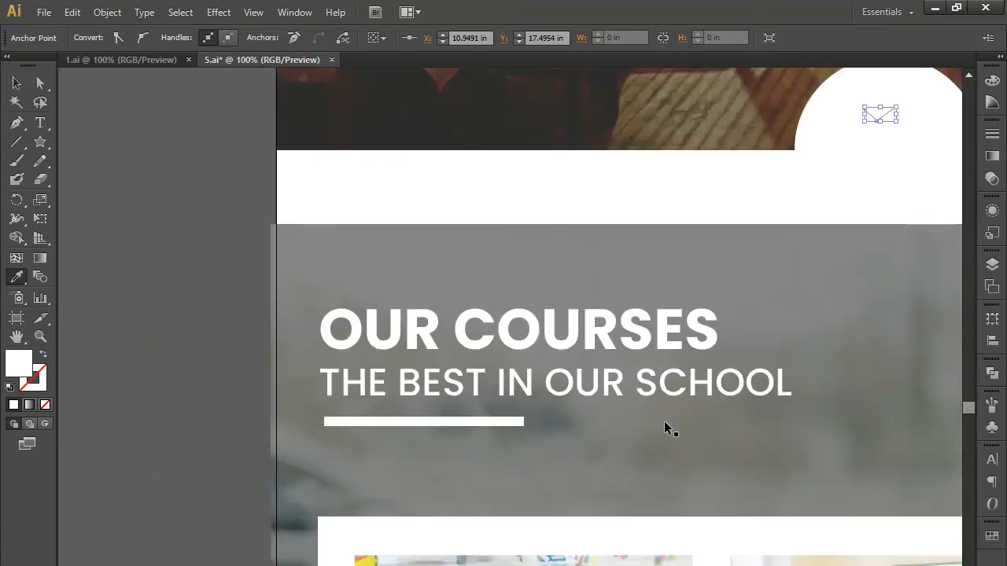
pyautogui.hotkey('ctrl', '-')
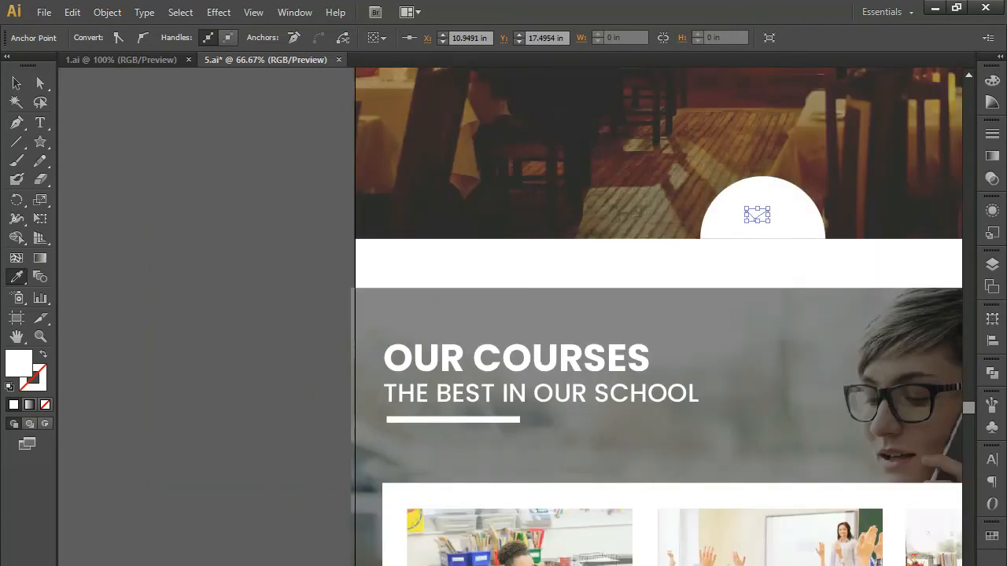
pyautogui.hotkey('ctrl', '-')
pyautogui.click(634, 314)
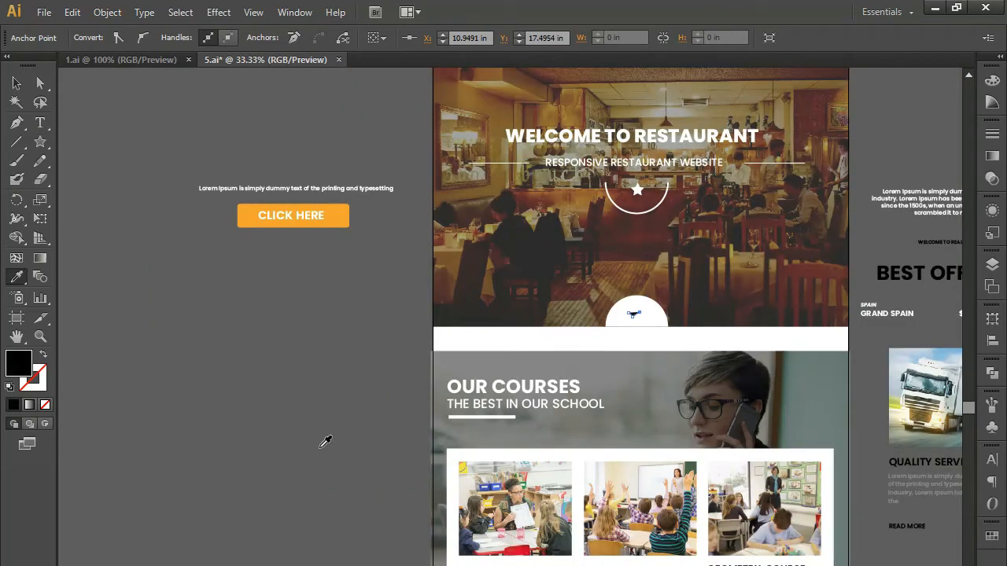
# Swap the V's fill and stroke to leave a black outline, and adjust its anchor points into an even chevron
pyautogui.click(17, 82)
pyautogui.moveTo(650, 325); pyautogui.dragTo(450, 442)
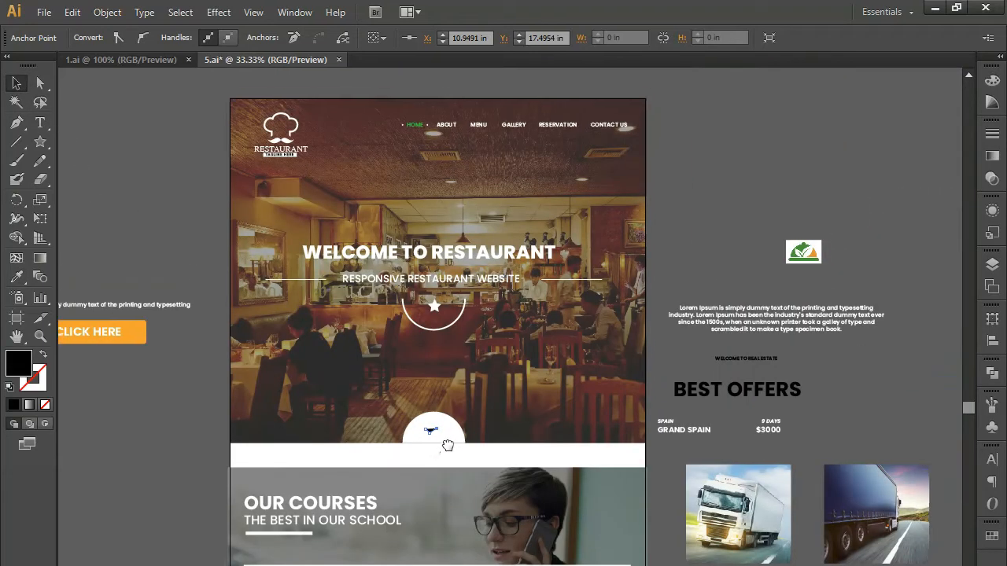
pyautogui.hotkey('ctrl', '+')
pyautogui.hotkey('ctrl', '+')
pyautogui.hotkey('ctrl', '+')
pyautogui.hotkey('ctrl', '+')
pyautogui.moveTo(417, 459); pyautogui.dragTo(811, 409)
pyautogui.hotkey('ctrl', '+')
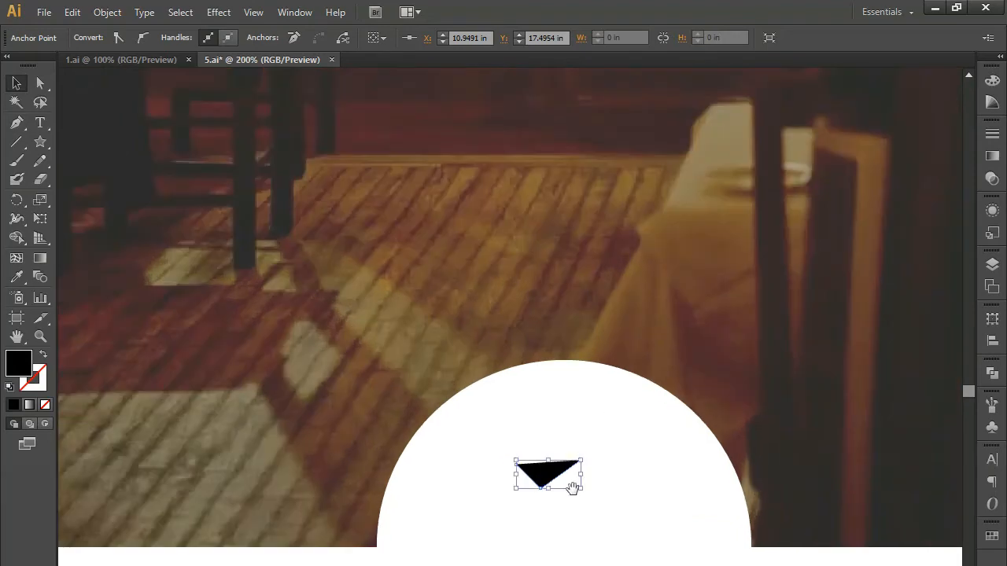
pyautogui.scroll(-3, 539, 315)
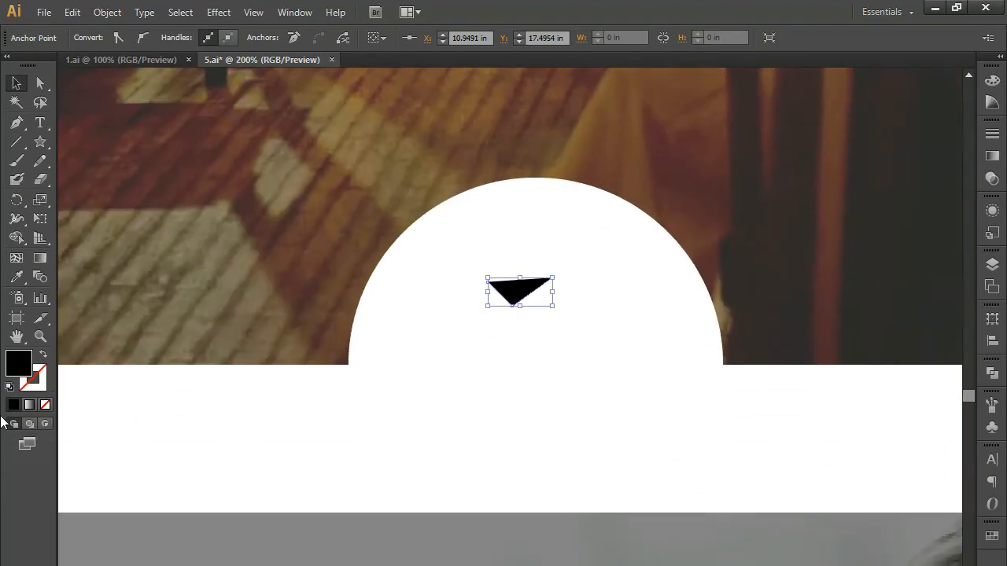
pyautogui.click(43, 356)
pyautogui.press('a')
pyautogui.moveTo(515, 310); pyautogui.dragTo(485, 280)
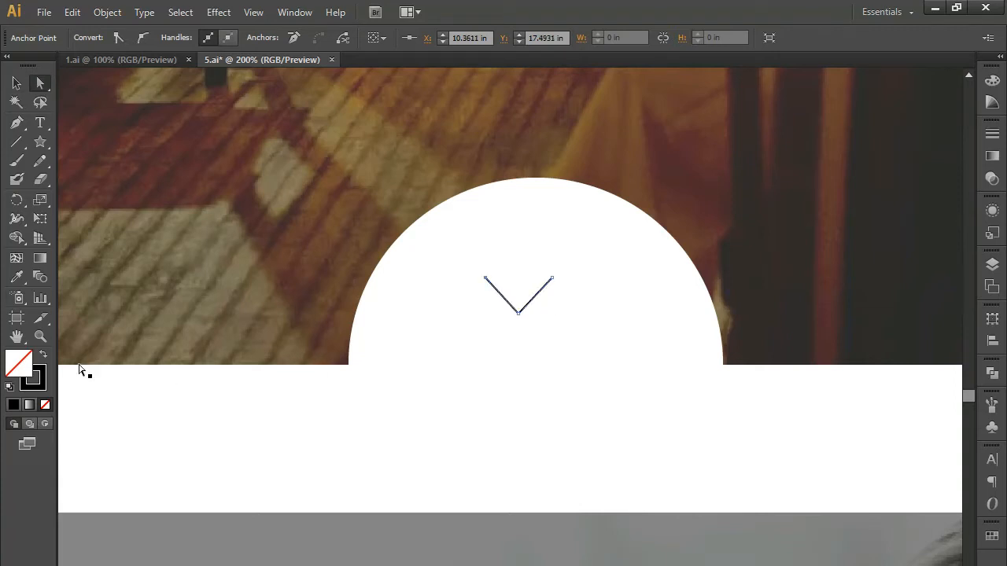
# Set the chevron's stroke weight to 3 pt and move its right endpoint slightly outward
pyautogui.click(35, 382)
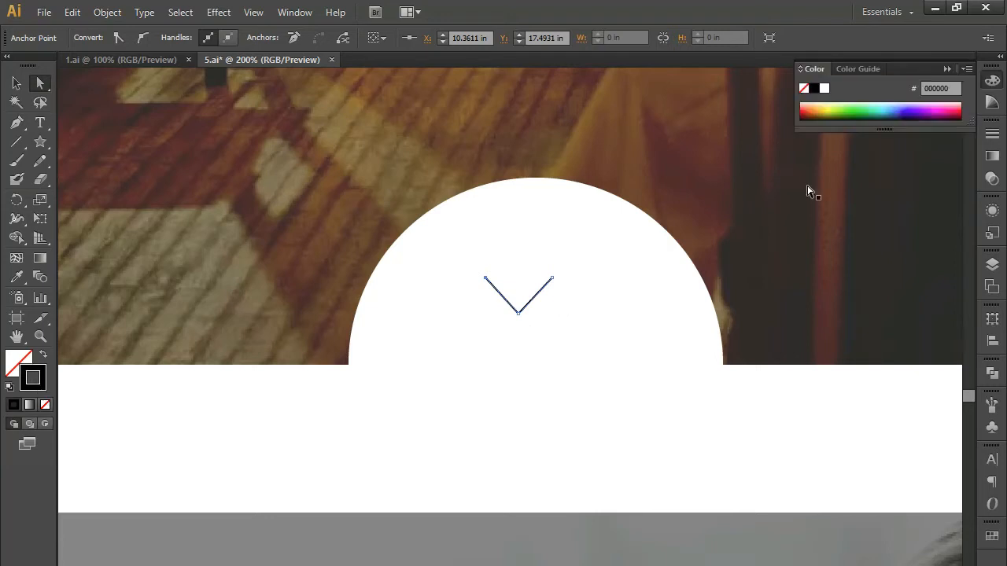
pyautogui.click(992, 134)
pyautogui.doubleClick(864, 143)
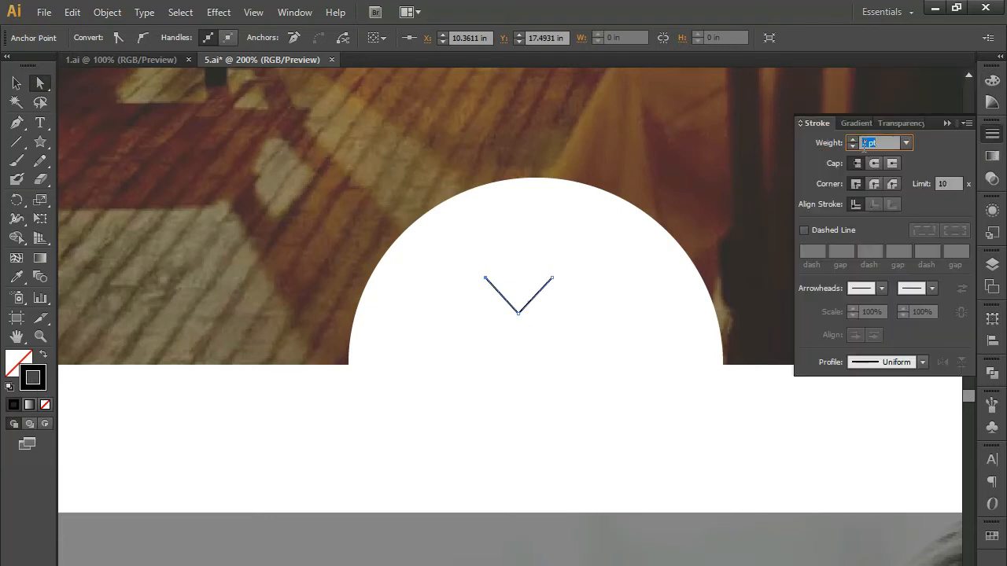
pyautogui.press('Up')
pyautogui.press('Up')
pyautogui.moveTo(551, 280); pyautogui.dragTo(554, 276)
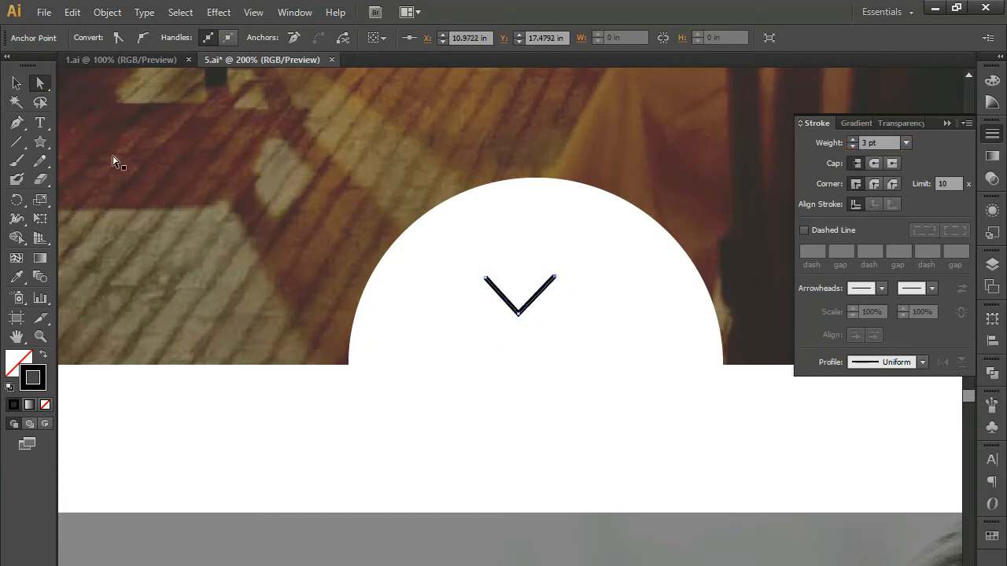
# Centre the chevron in the white half circle, duplicate it straight up, and nudge the lower chevron slightly down
pyautogui.click(16, 83)
pyautogui.click(519, 337)
pyautogui.moveTo(518, 313); pyautogui.dragTo(532, 312)
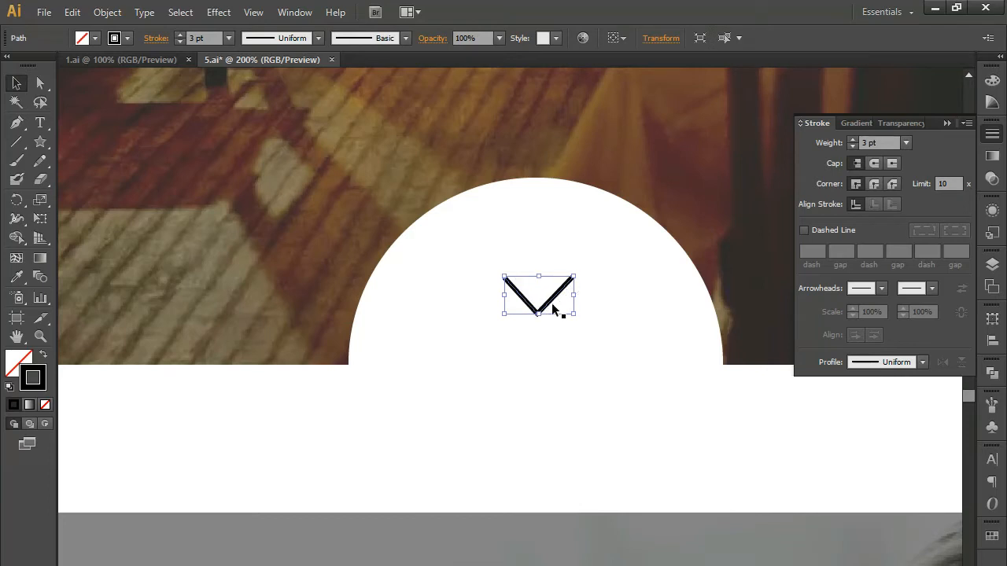
pyautogui.moveTo(555, 305); pyautogui.dragTo(555, 285)
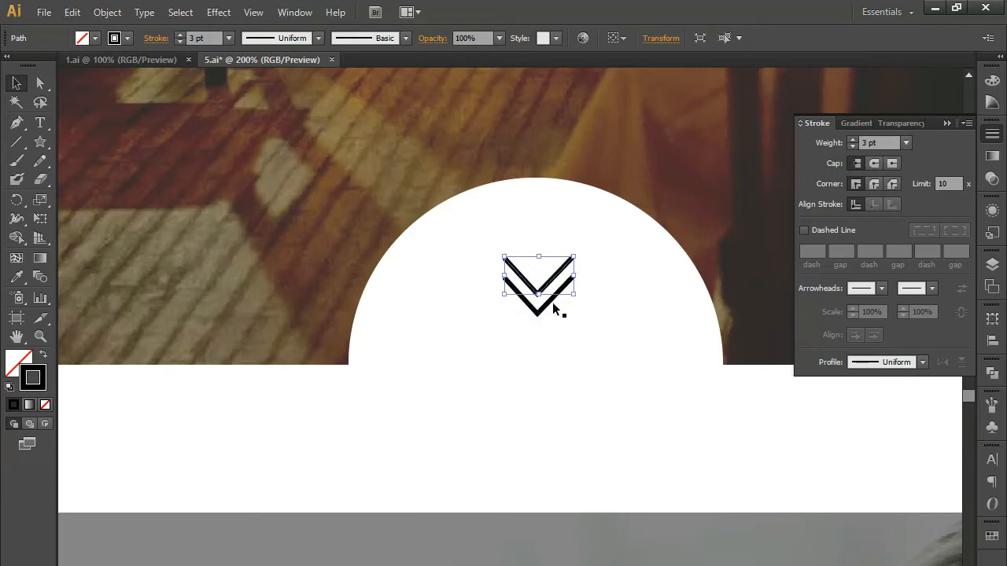
pyautogui.click(540, 314)
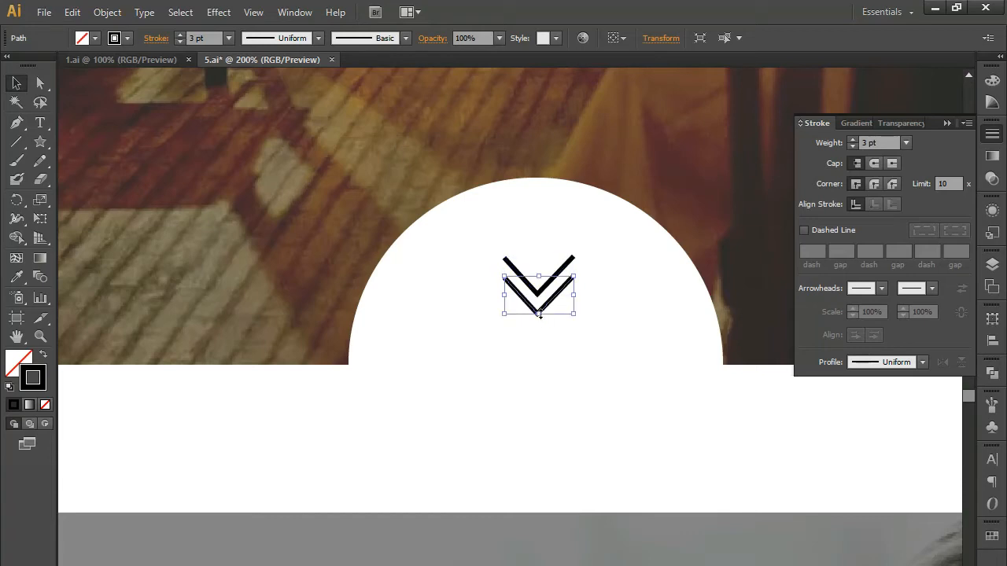
pyautogui.press('Down')
pyautogui.press('Down')
# Move the right and left endpoints of both chevrons slightly inward together to narrow them evenly
pyautogui.moveTo(541, 314); pyautogui.dragTo(532, 383)
pyautogui.hotkey('ctrl', '+')
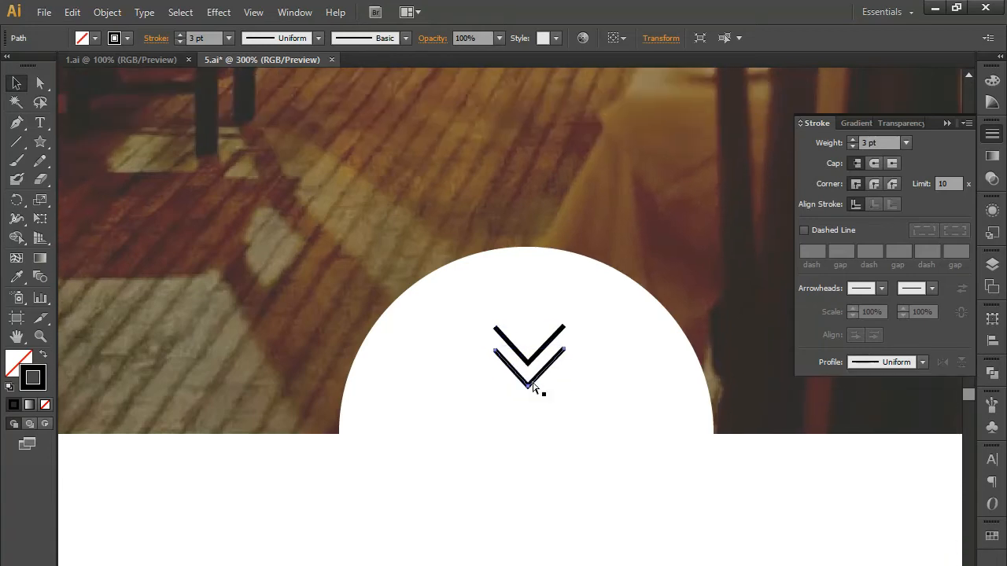
pyautogui.hotkey('ctrl', '+')
pyautogui.moveTo(527, 312); pyautogui.dragTo(454, 426)
pyautogui.press('a')
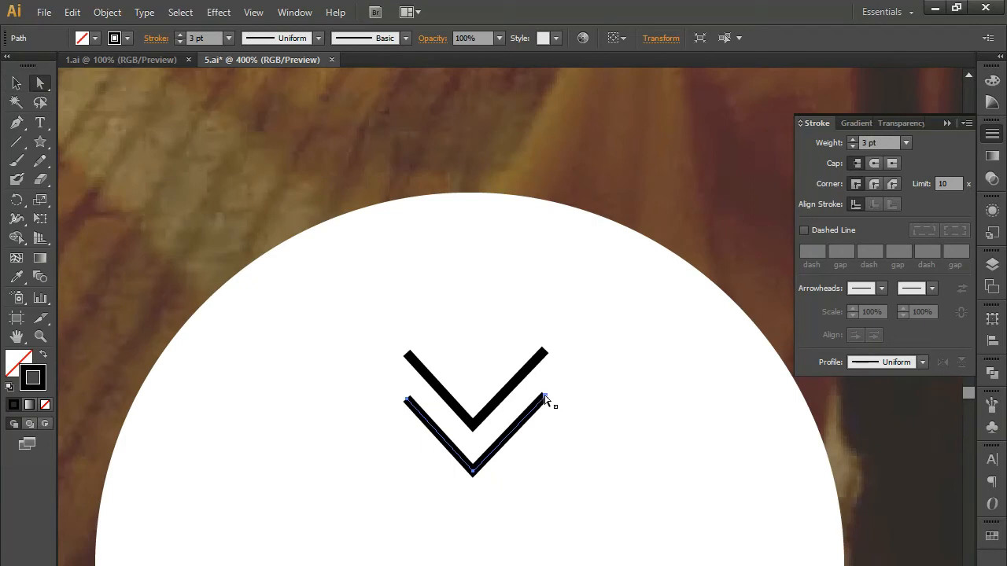
pyautogui.click(546, 400)
pyautogui.keyDown('shift'); pyautogui.click(545, 354); pyautogui.keyUp('shift')
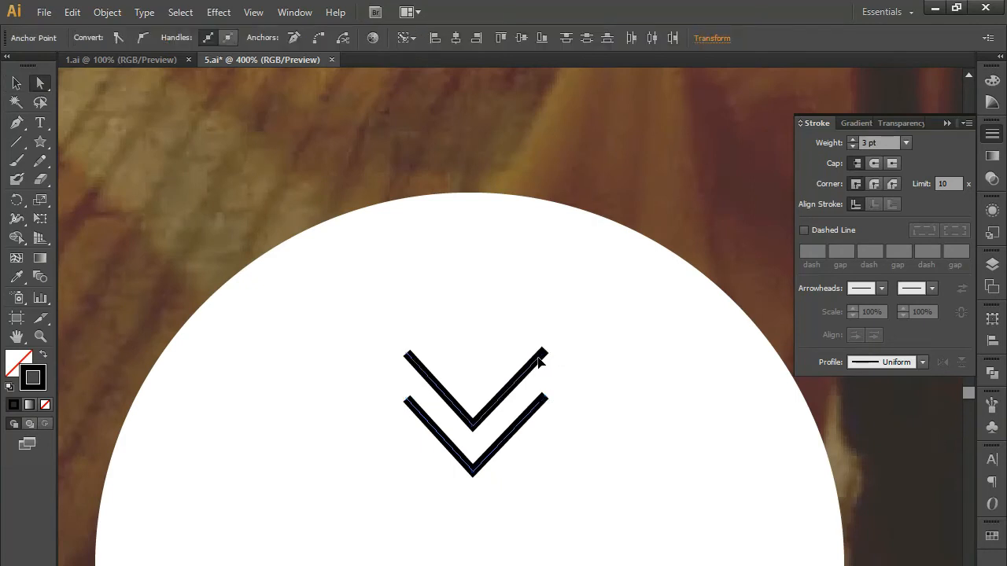
pyautogui.moveTo(543, 352); pyautogui.dragTo(540, 355)
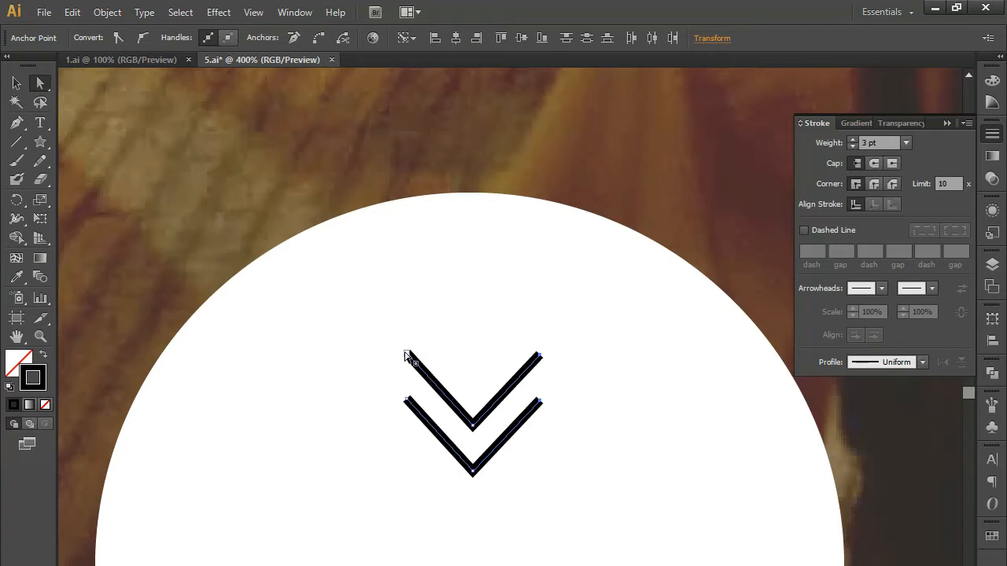
pyautogui.click(407, 403)
pyautogui.keyDown('shift'); pyautogui.click(408, 402); pyautogui.keyUp('shift')
pyautogui.moveTo(410, 403)
pyautogui.mouseDown()
pyautogui.moveTo(420, 418)
pyautogui.moveTo(425, 410)
pyautogui.moveTo(410, 401)
pyautogui.mouseUp()
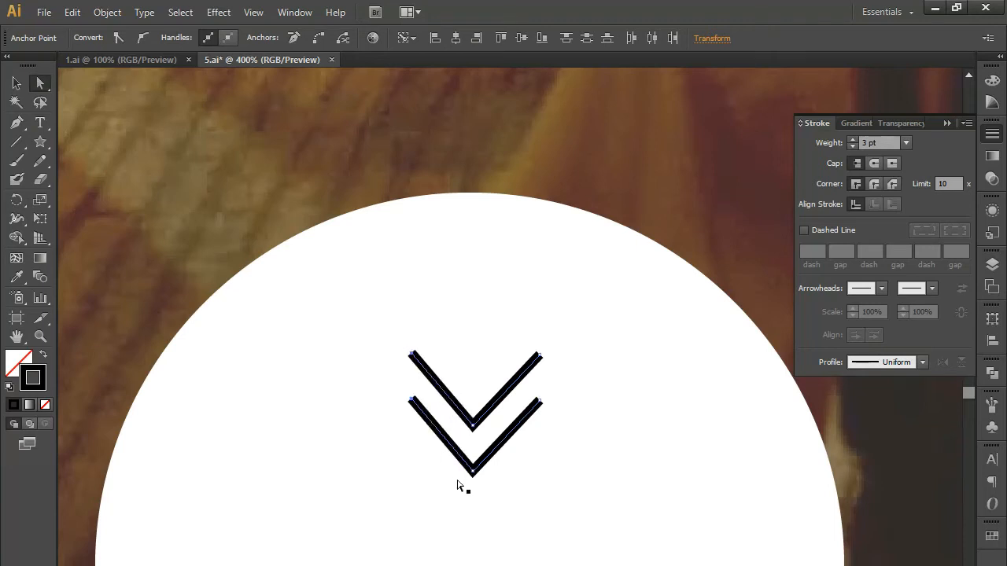
# Try to reshape the lower chevron by moving its tip slightly up and to the right
pyautogui.click(411, 356)
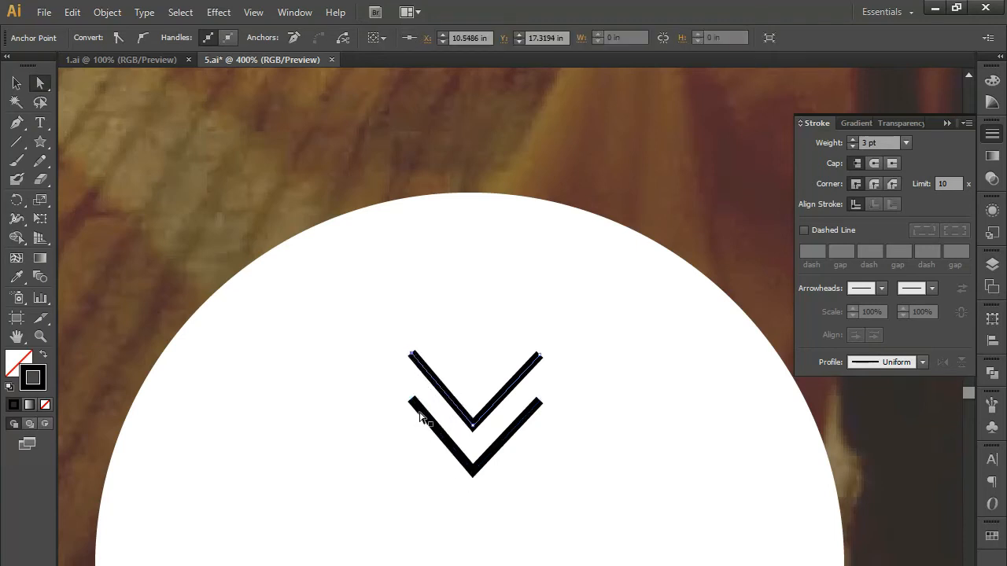
pyautogui.click(473, 474)
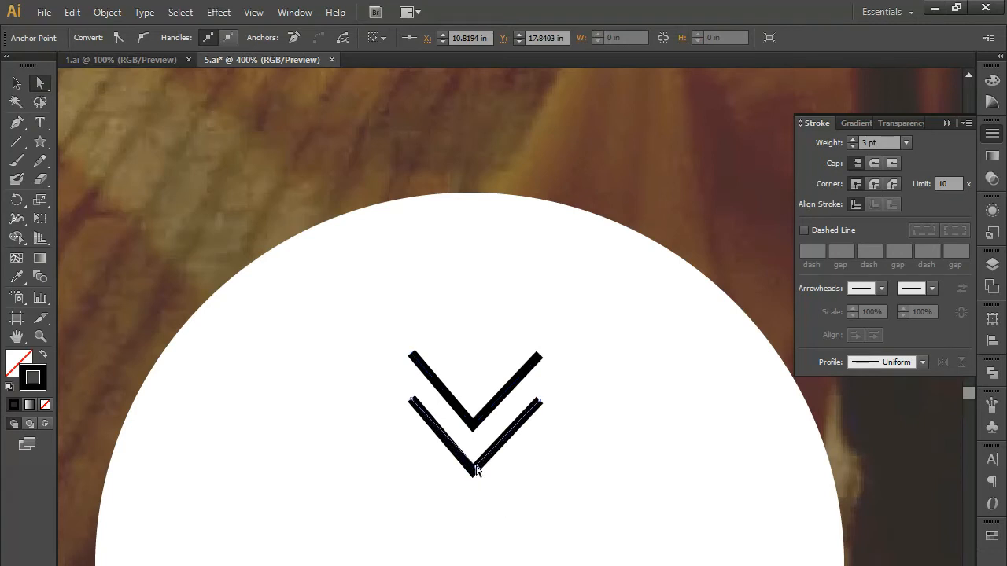
pyautogui.moveTo(475, 464); pyautogui.dragTo(476, 467)
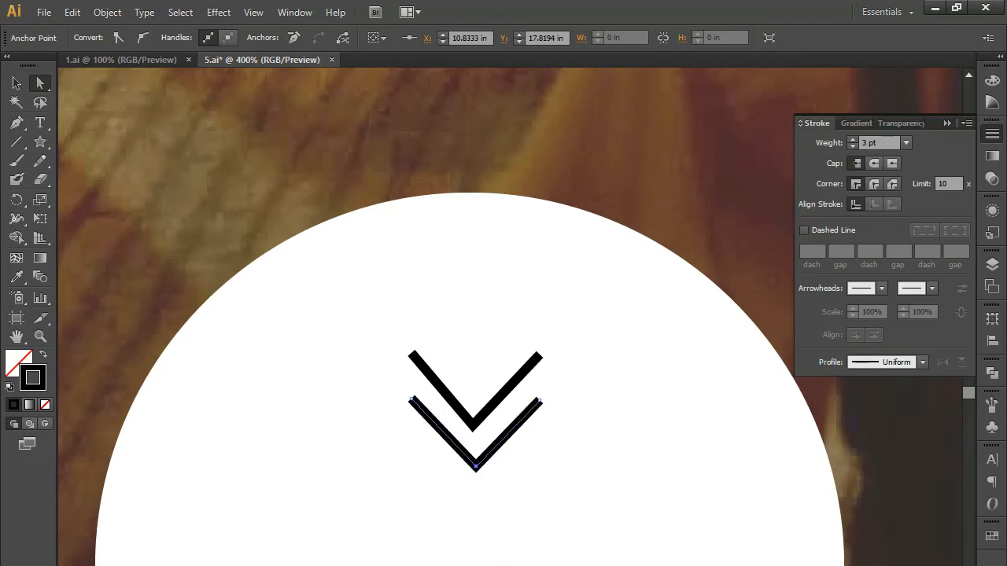
# Delete the reshaped lower chevron and replace it with a copy of the upper chevron placed straight below
pyautogui.click(16, 83)
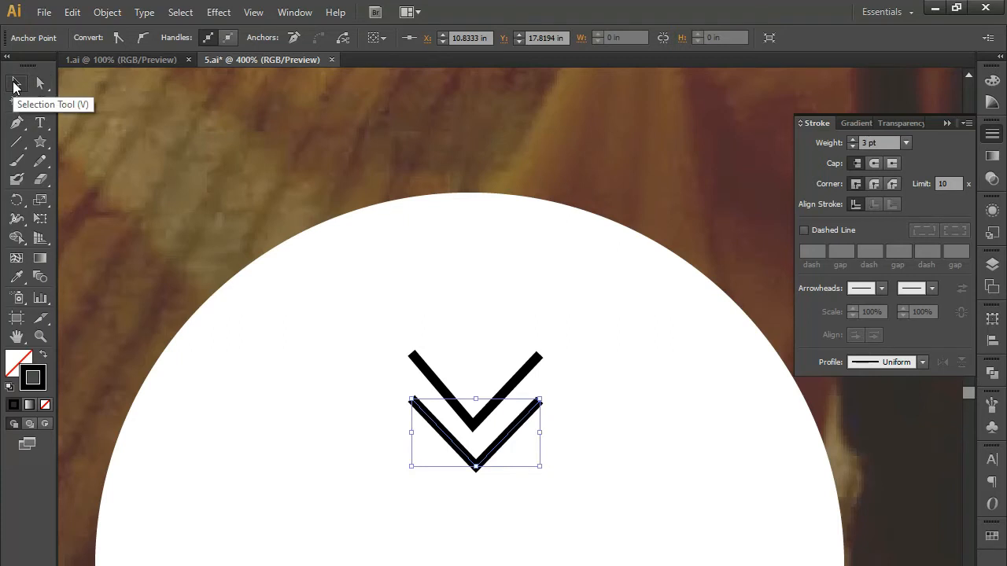
pyautogui.press('Delete')
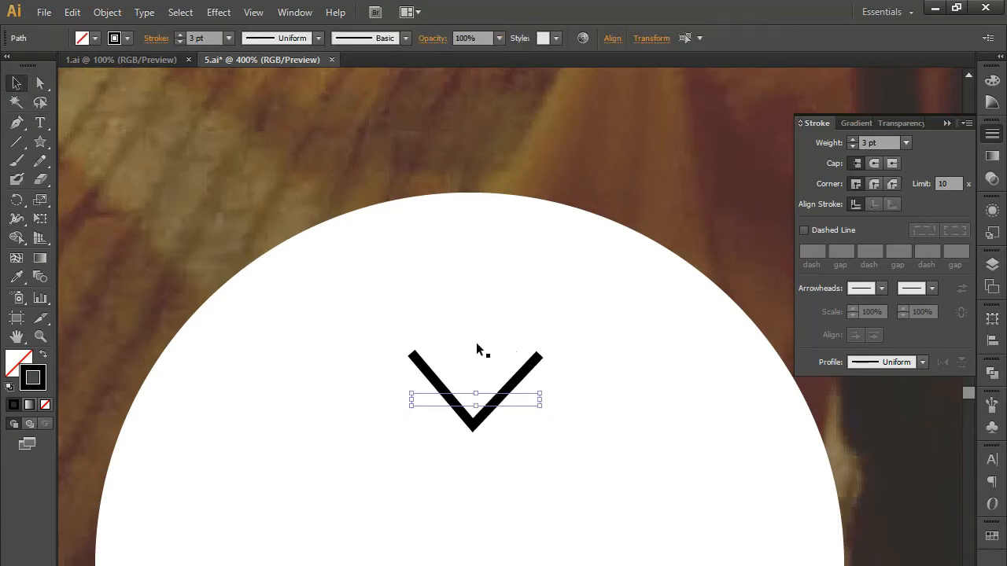
pyautogui.click(506, 446)
pyautogui.click(505, 446)
pyautogui.click(490, 413)
pyautogui.moveTo(487, 414); pyautogui.dragTo(482, 472)
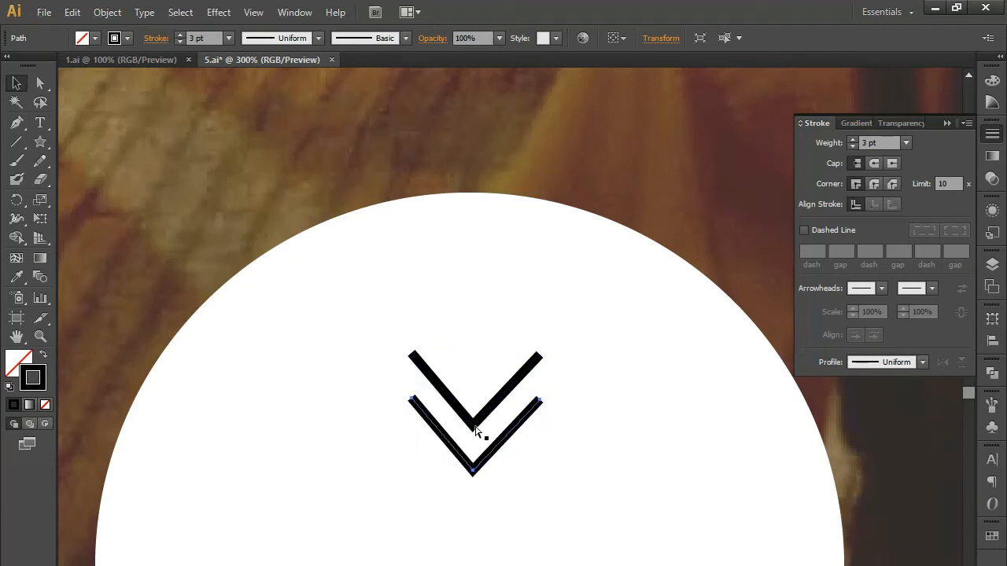
# Move the lower chevron's left endpoint slightly outward, keeping its tip in place, and deselect it
pyautogui.hotkey('ctrl', '-')
pyautogui.hotkey('ctrl', '-')
pyautogui.hotkey('ctrl', '-')
pyautogui.hotkey('ctrl', '-')
pyautogui.click(508, 497)
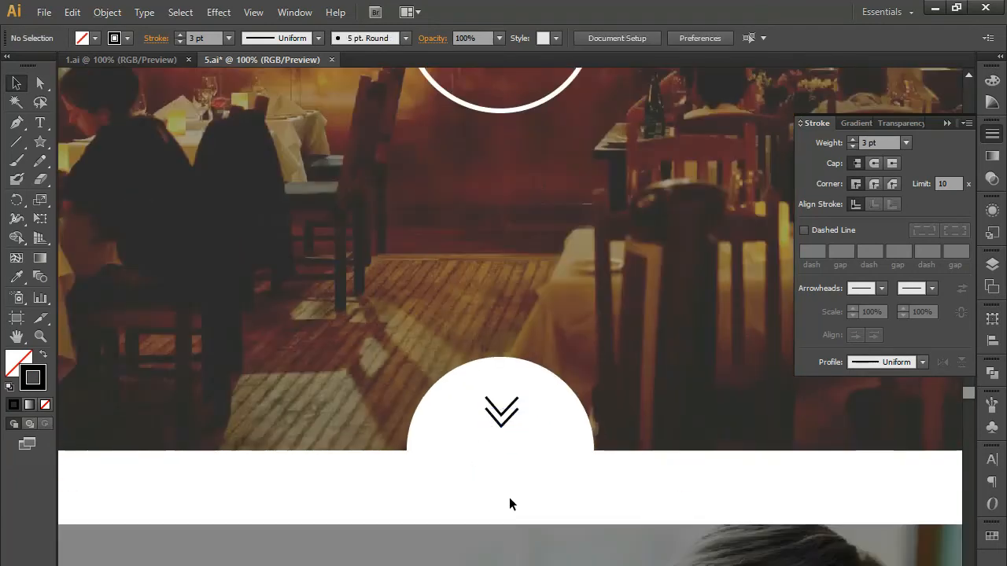
pyautogui.click(512, 416)
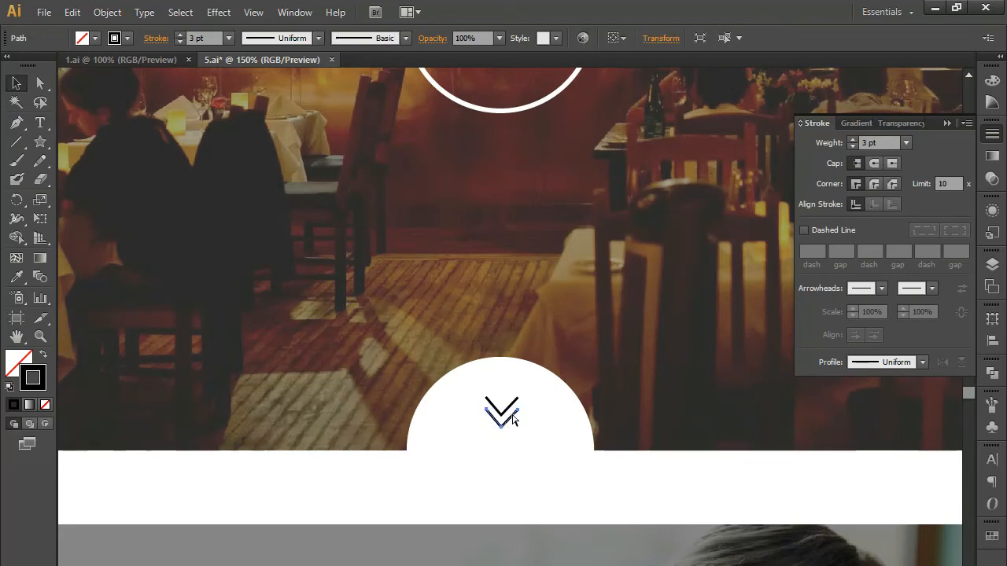
pyautogui.hotkey('ctrl', '+')
pyautogui.hotkey('ctrl', '+')
pyautogui.hotkey('ctrl', '+')
pyautogui.hotkey('ctrl', '+')
pyautogui.press('a')
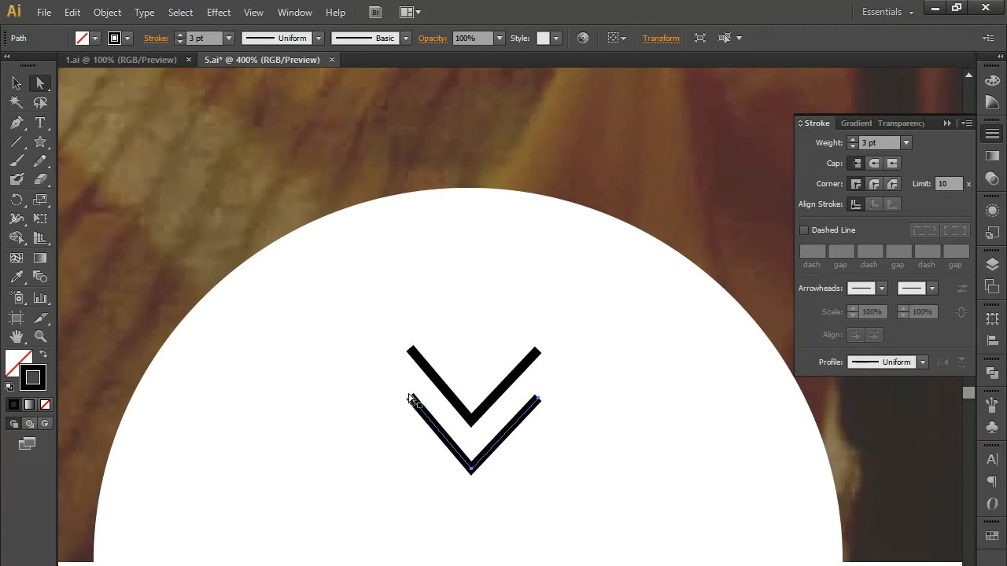
pyautogui.click(408, 399)
pyautogui.moveTo(410, 398); pyautogui.dragTo(406, 398)
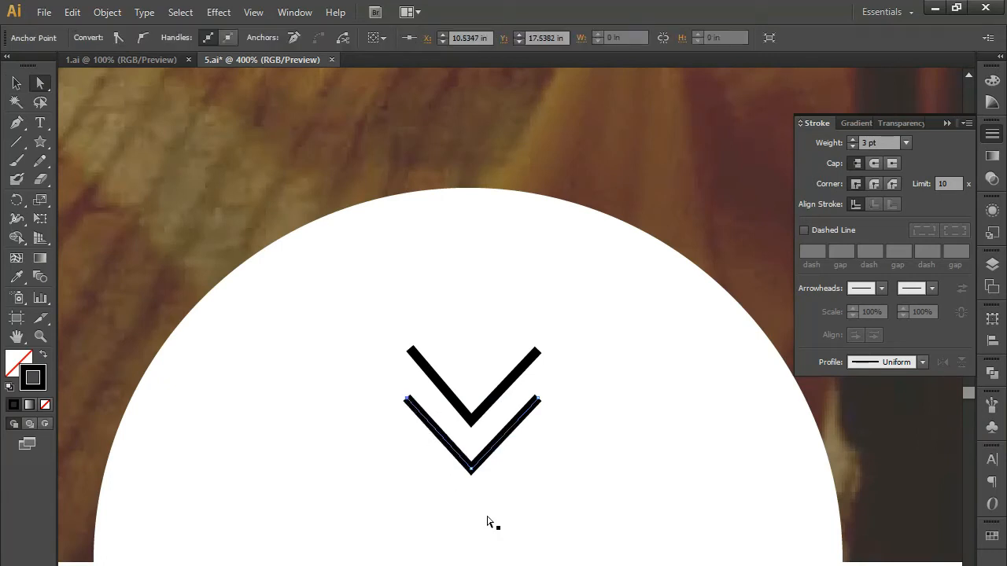
pyautogui.hotkey('ctrl', 'shift', 'a')
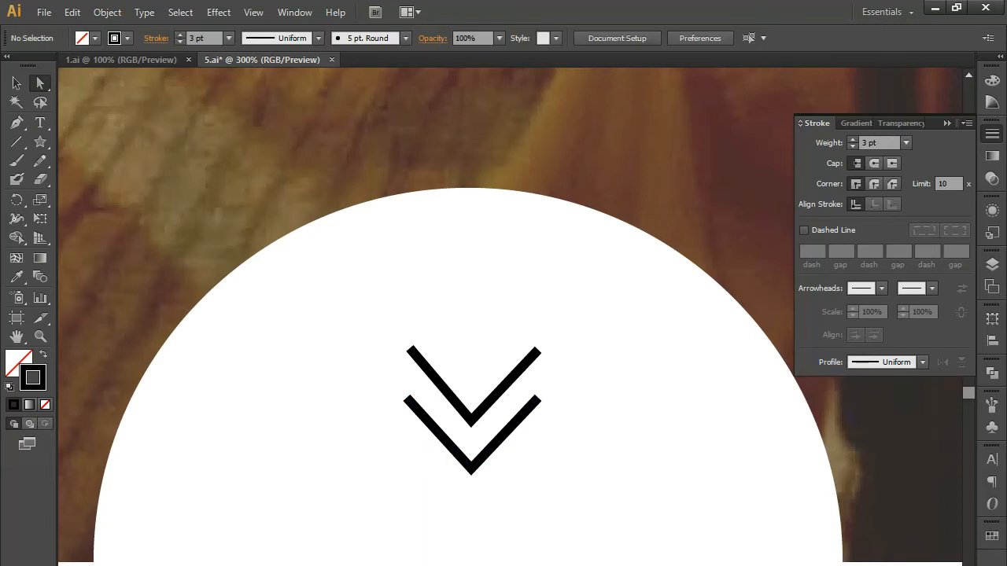
# Select both chevrons and expand their fill and stroke into filled shapes
pyautogui.hotkey('ctrl', '-')
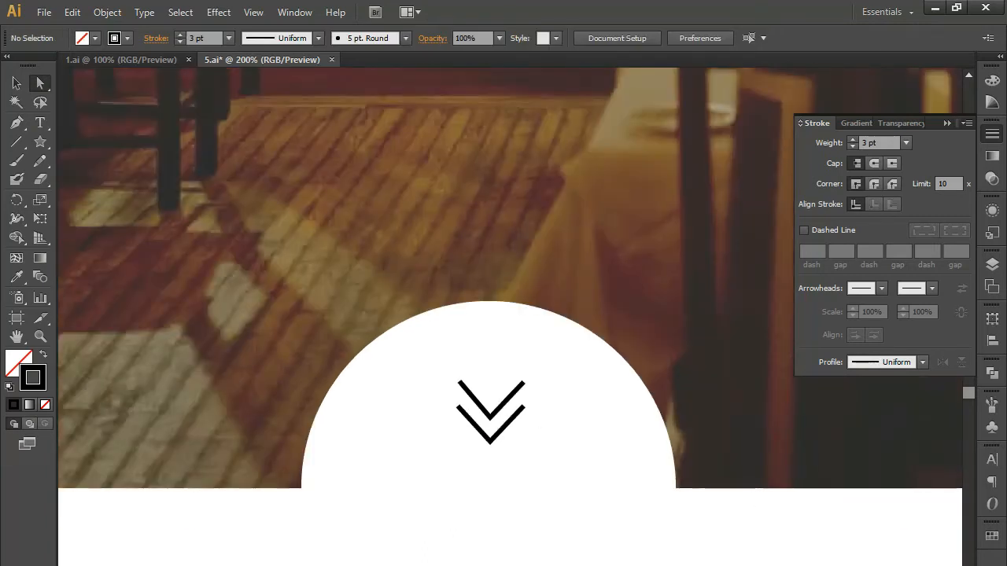
pyautogui.click(17, 83)
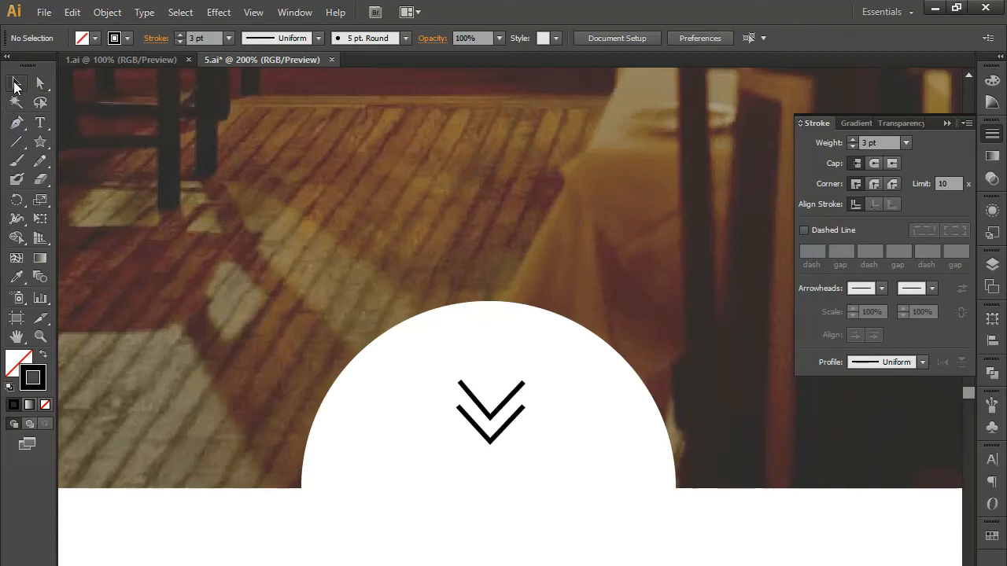
pyautogui.click(492, 438)
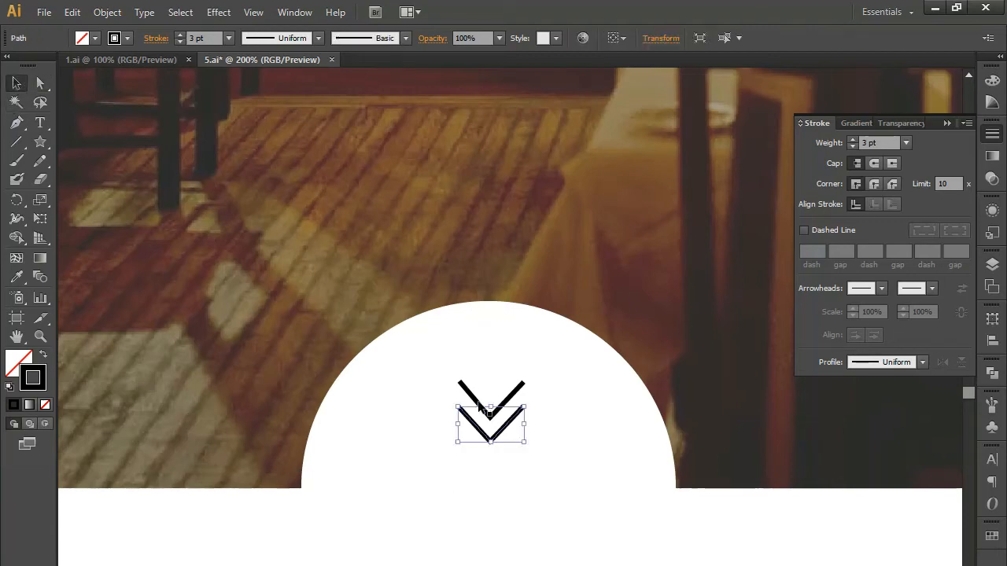
pyautogui.keyDown('shift'); pyautogui.click(478, 400); pyautogui.keyUp('shift')
pyautogui.keyDown('shift'); pyautogui.click(476, 400); pyautogui.keyUp('shift')
pyautogui.keyDown('shift'); pyautogui.click(480, 369); pyautogui.keyUp('shift')
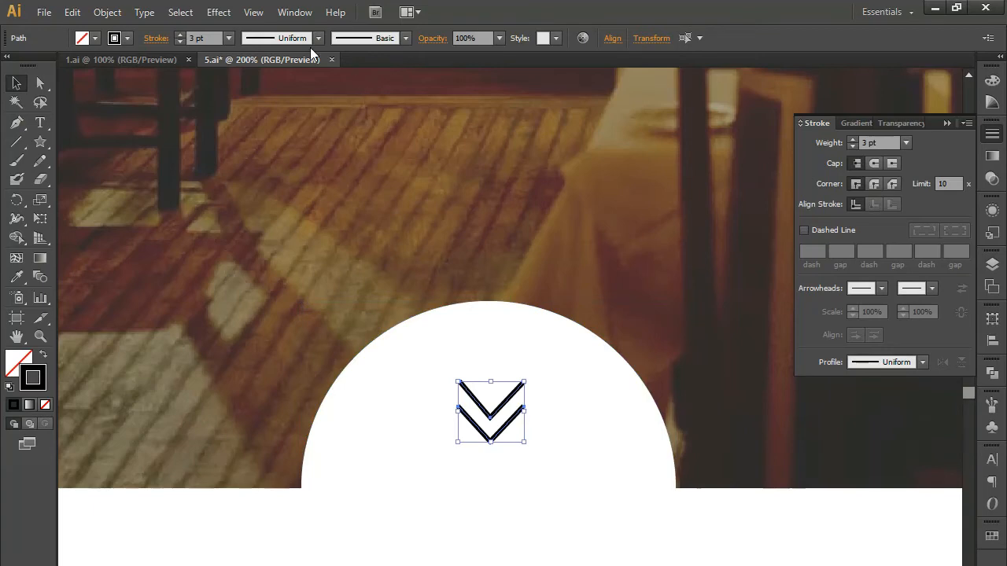
pyautogui.click(98, 17)
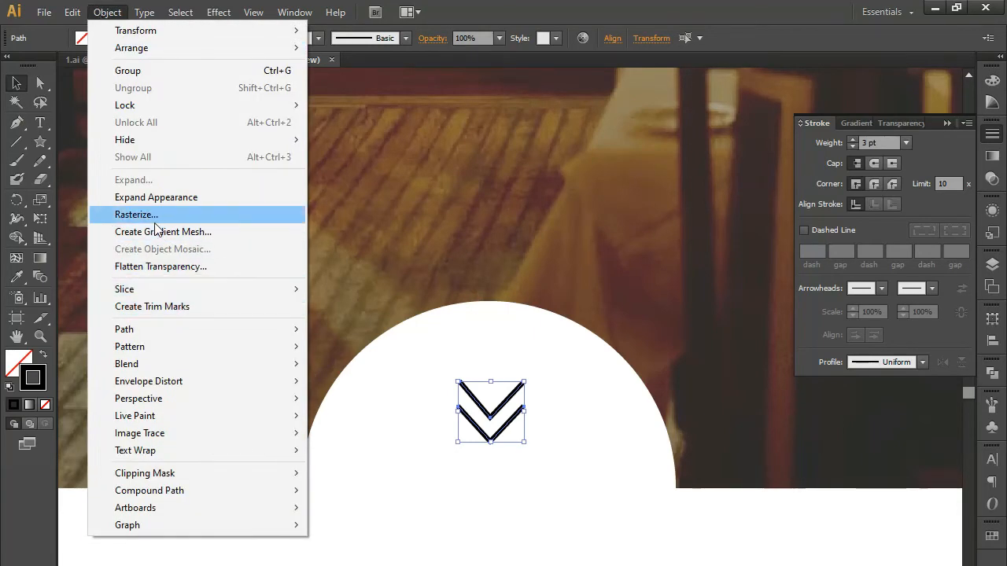
pyautogui.click(160, 198)
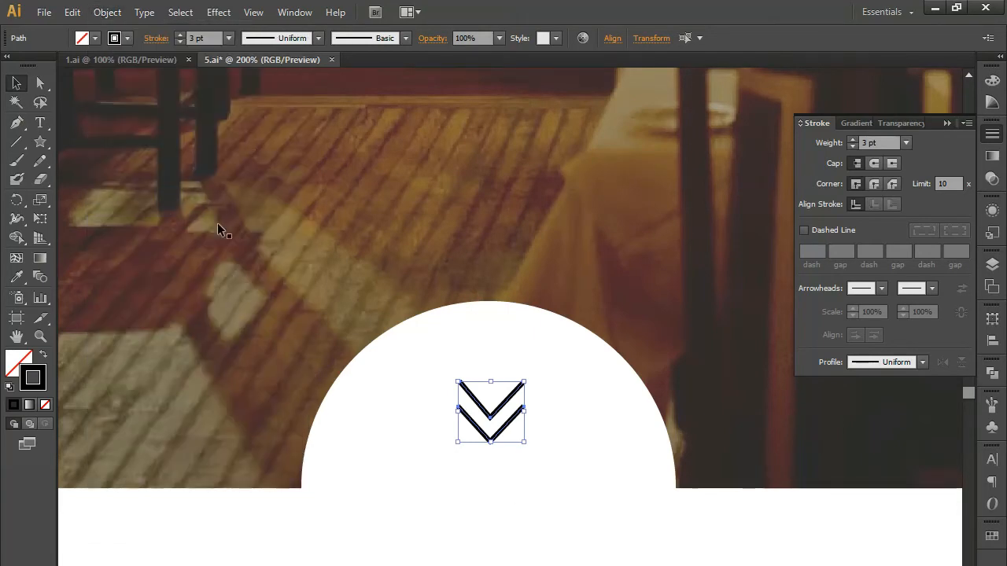
pyautogui.click(108, 12)
pyautogui.click(126, 178)
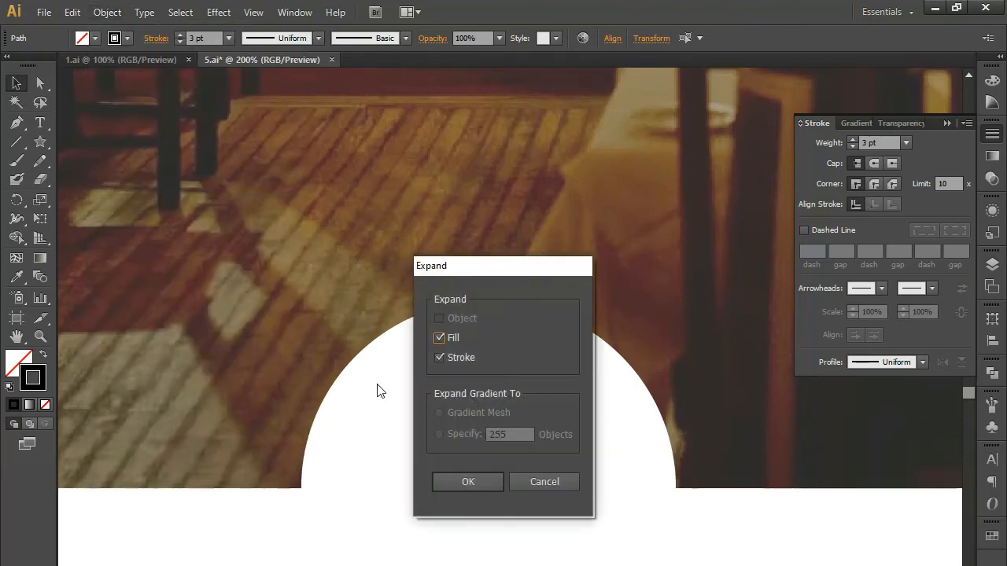
pyautogui.click(453, 477)
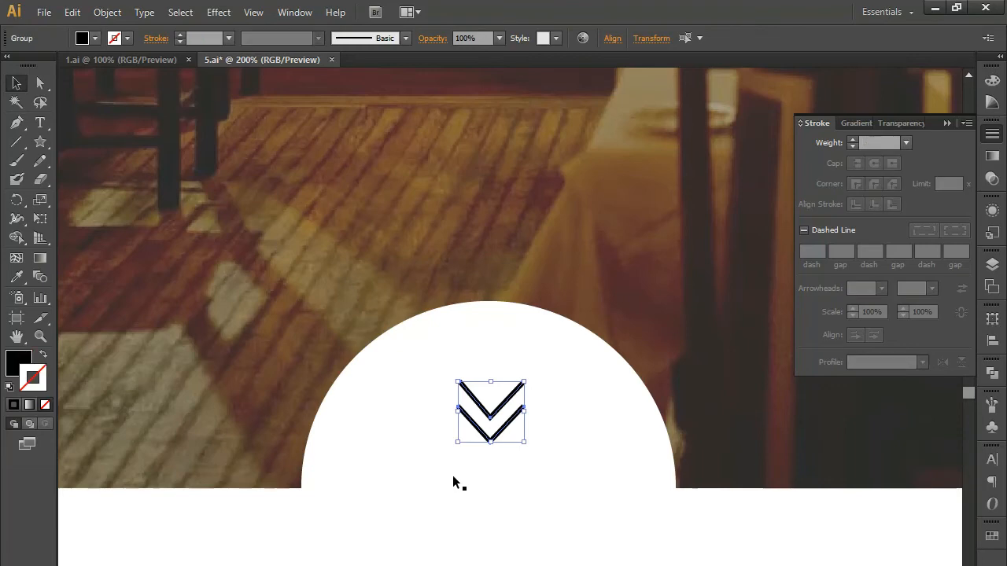
# Nudge the expanded chevron group slightly down inside the white semicircle
pyautogui.hotkey('ctrl', '-')
pyautogui.hotkey('ctrl', '-')
pyautogui.hotkey('ctrl', '-')
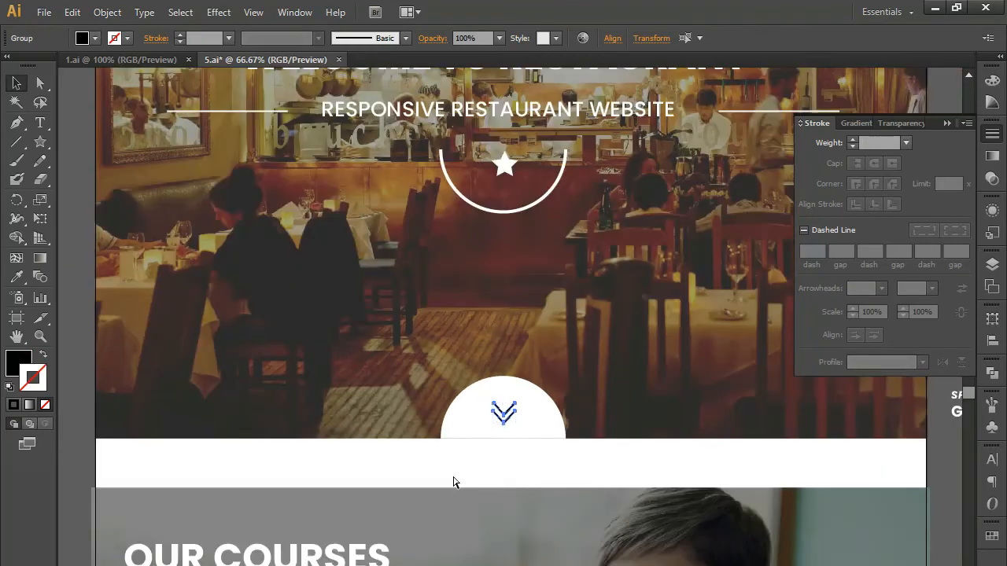
pyautogui.click(479, 469)
pyautogui.scroll(2, 485, 480)
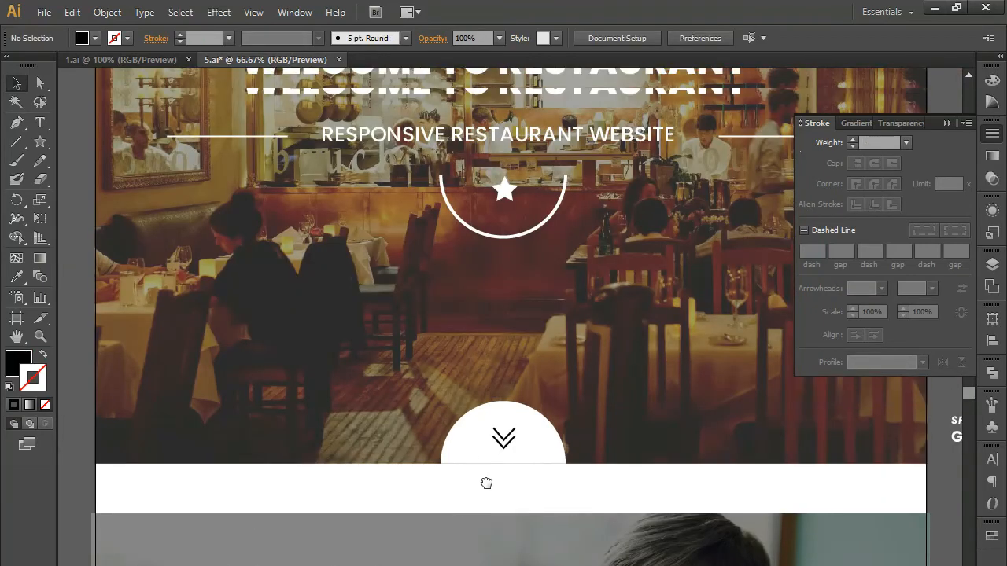
pyautogui.click(529, 483)
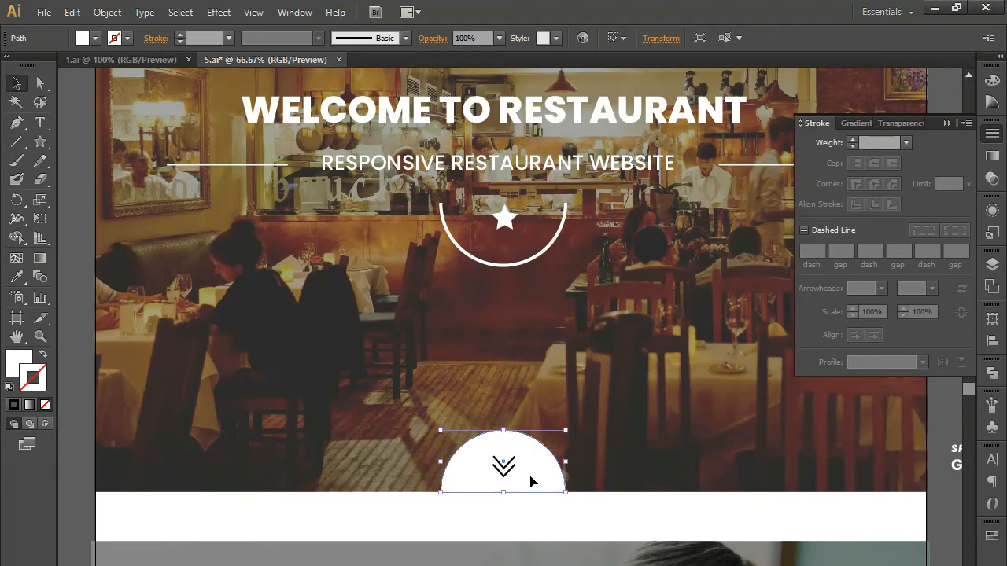
pyautogui.click(505, 474)
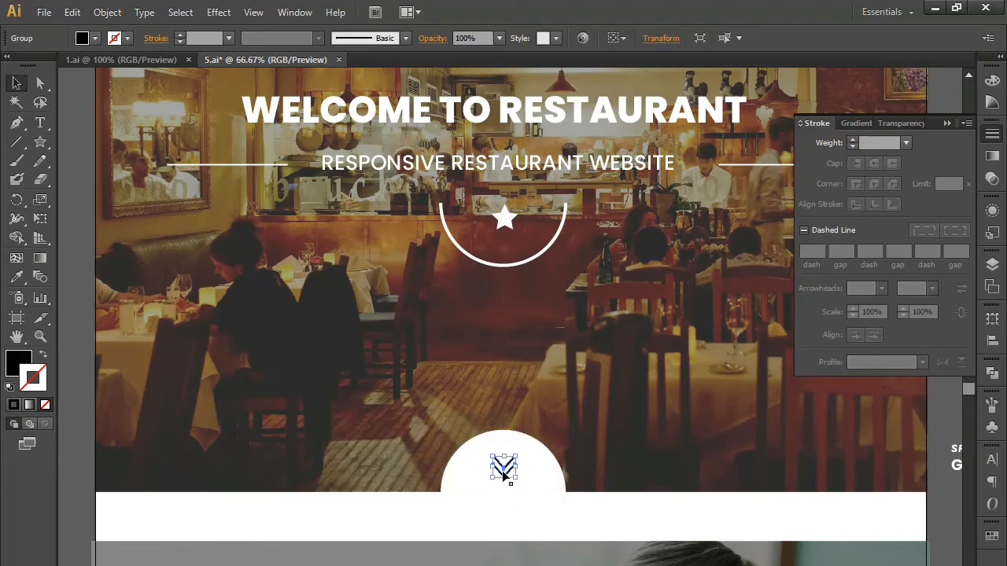
pyautogui.hotkey('shift', 'Down')
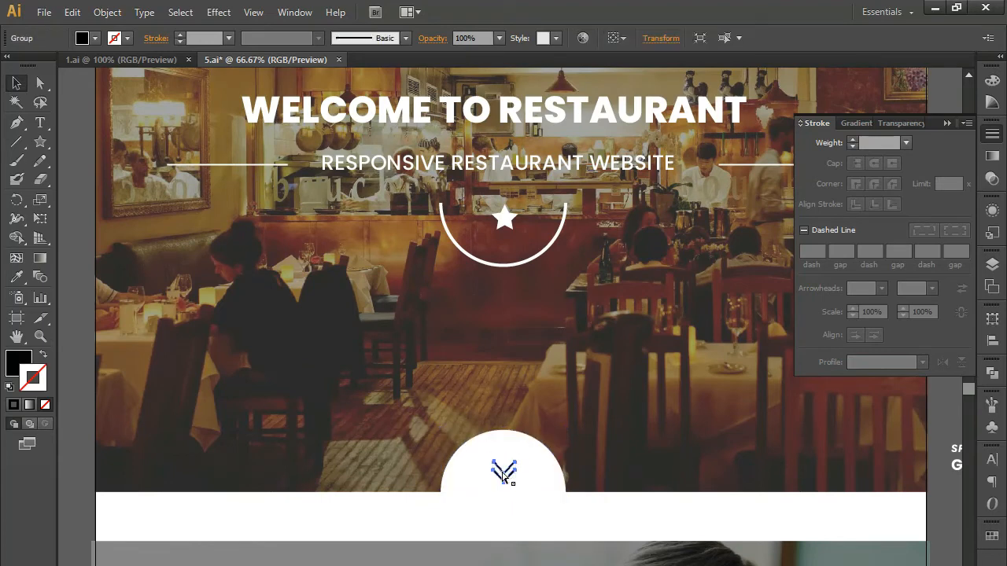
# Add the white semicircle, arc and star to the chevron selection and shift them all slightly right together
pyautogui.scroll(-2, 504, 472)
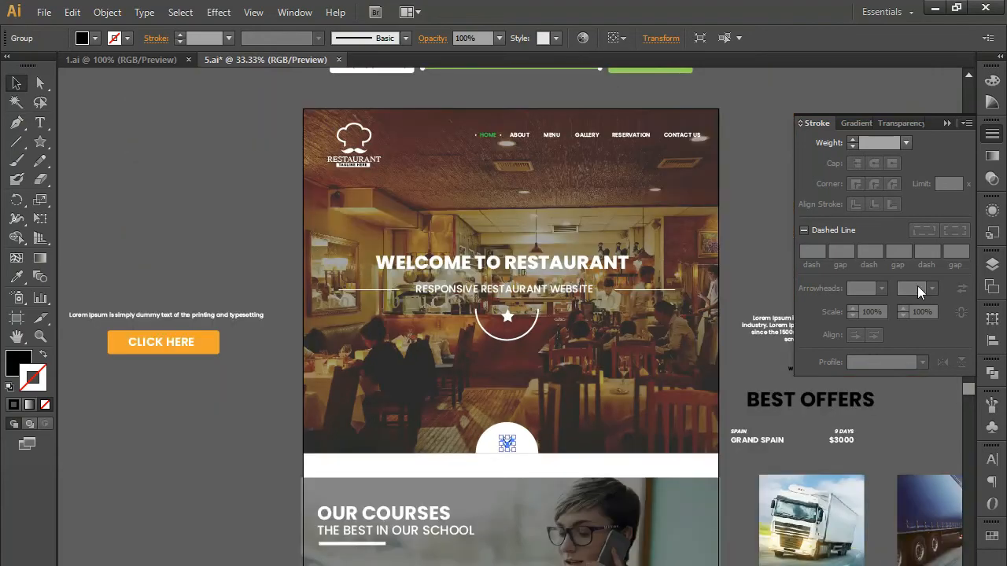
pyautogui.click(947, 123)
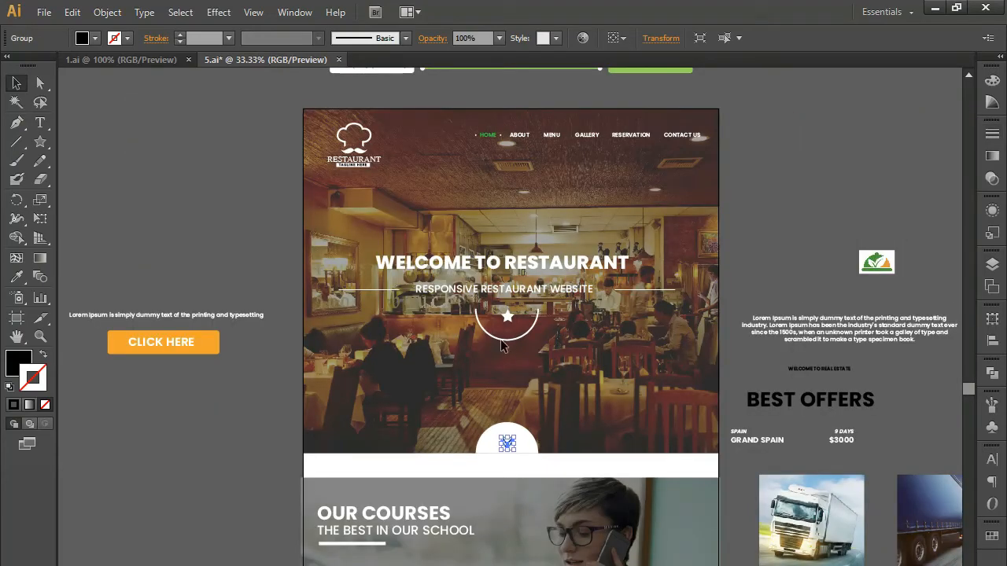
pyautogui.keyDown('shift'); pyautogui.click(503, 344); pyautogui.keyUp('shift')
pyautogui.keyDown('shift'); pyautogui.click(507, 317); pyautogui.keyUp('shift')
pyautogui.hotkey('shift', 'Right')
pyautogui.hotkey('shift', 'Right')
pyautogui.hotkey('shift', 'Right')
pyautogui.hotkey('shift', 'Right')
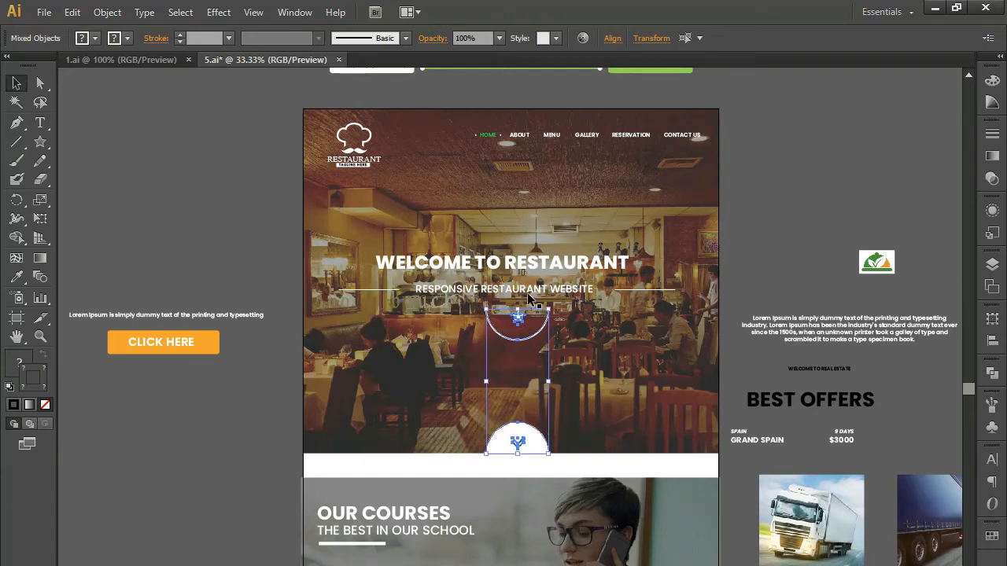
# Shift the "WELCOME TO RESTAURANT" heading and its "RESPONSIVE RESTAURANT WEBSITE" subheading slightly right to centre them in the hero
pyautogui.click(477, 291)
pyautogui.keyDown('shift'); pyautogui.click(494, 265); pyautogui.keyUp('shift')
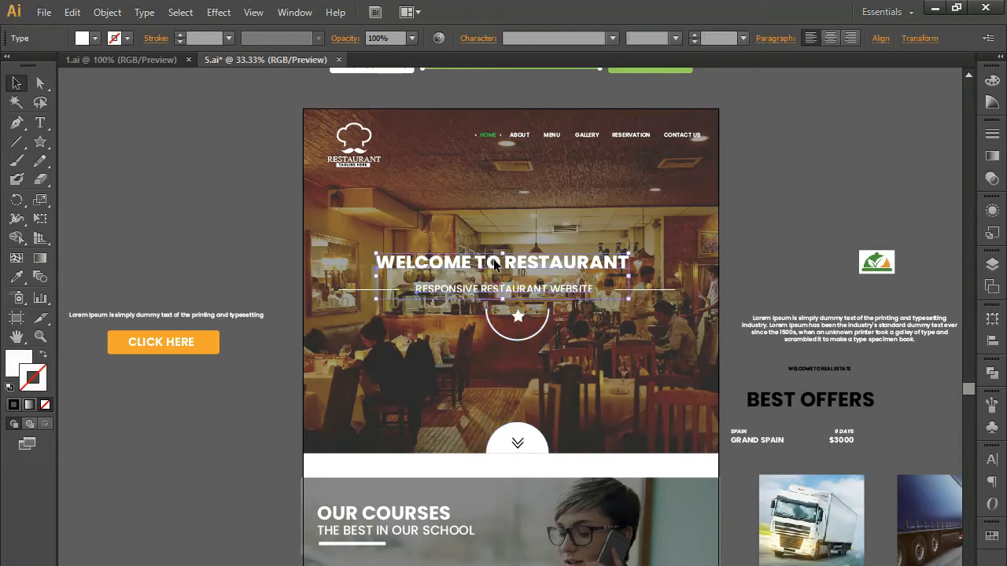
pyautogui.hotkey('shift', 'Right')
pyautogui.hotkey('shift', 'Right')
pyautogui.hotkey('shift', 'Right')
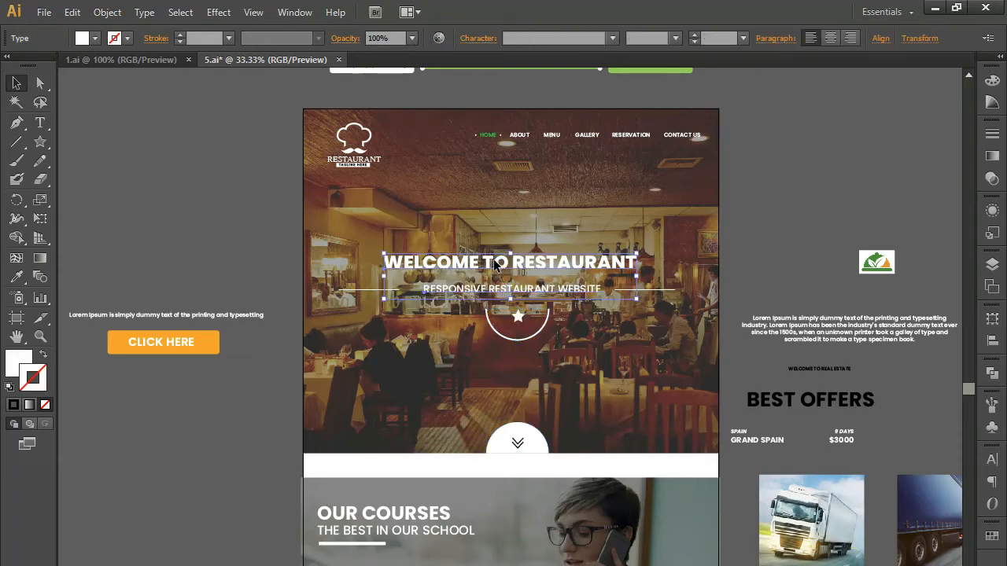
# Shift the line before the hero subheading slightly right and deselect it
pyautogui.click(370, 292)
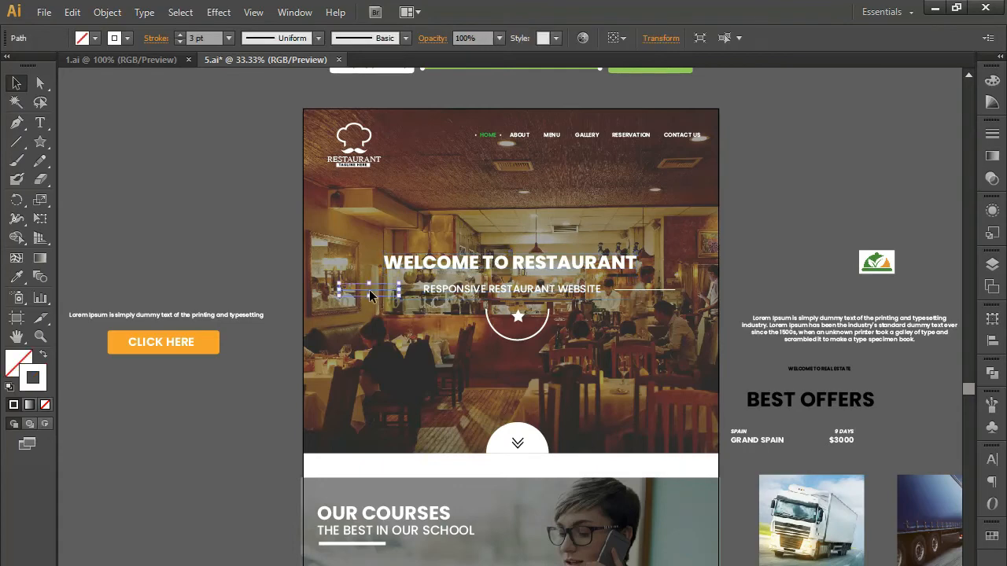
pyautogui.hotkey('shift', 'Right')
pyautogui.hotkey('shift', 'Right')
pyautogui.hotkey('shift', 'Right')
pyautogui.hotkey('shift', 'Right')
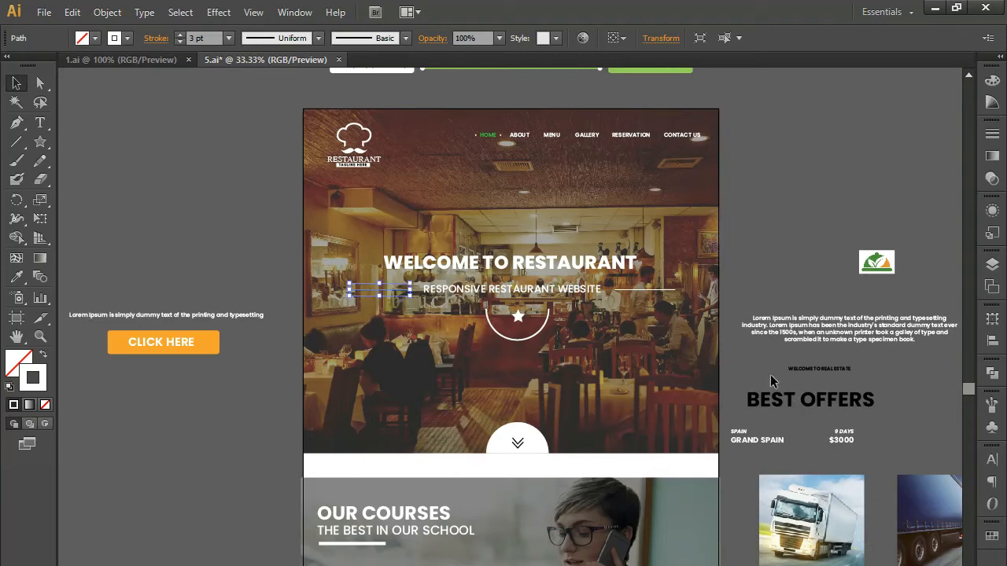
pyautogui.click(759, 273)
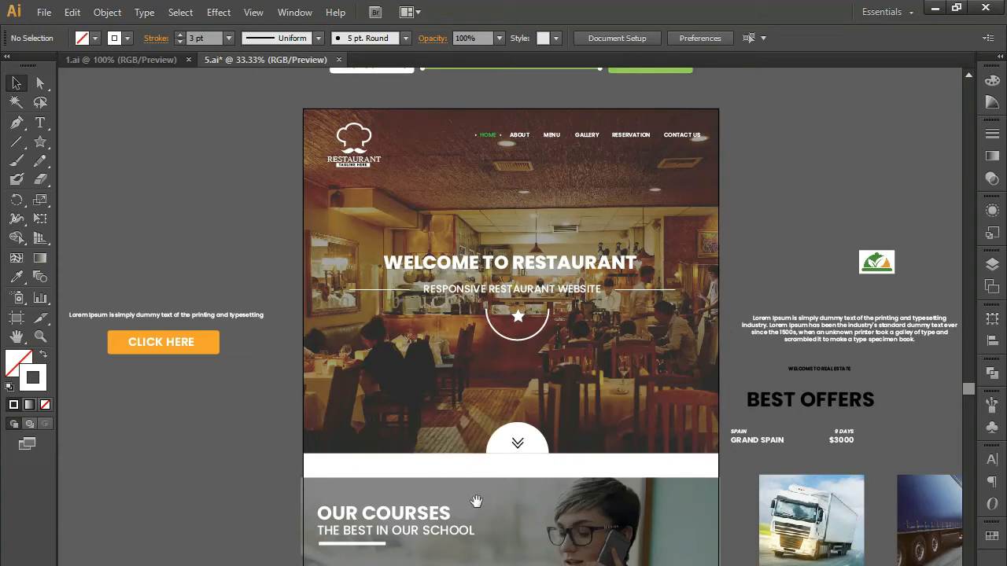
# Delete the whole "OUR COURSES" section, including its background photo and course cards
pyautogui.scroll(-5, 476, 501)
pyautogui.moveTo(220, 218); pyautogui.dragTo(649, 498)
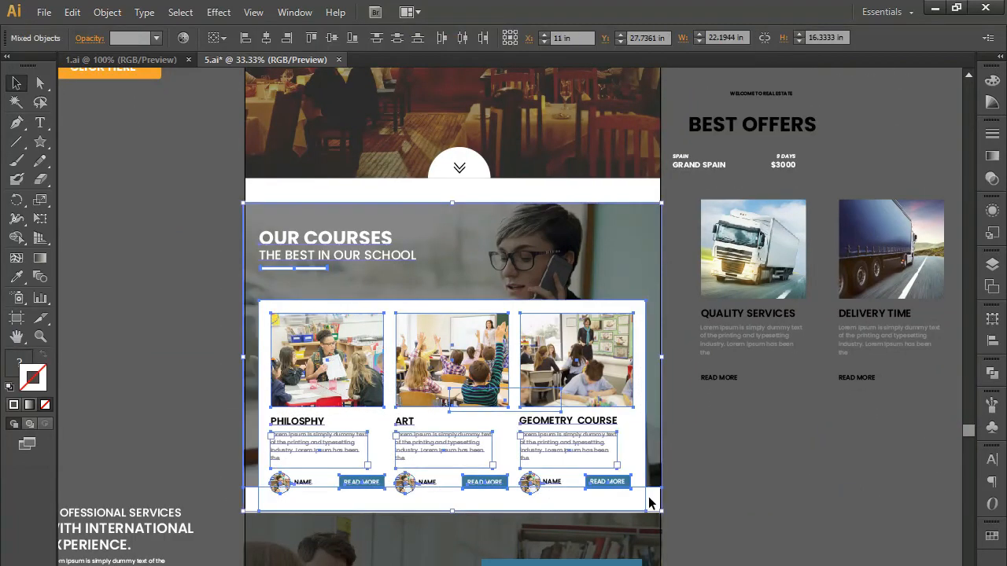
pyautogui.press('Delete')
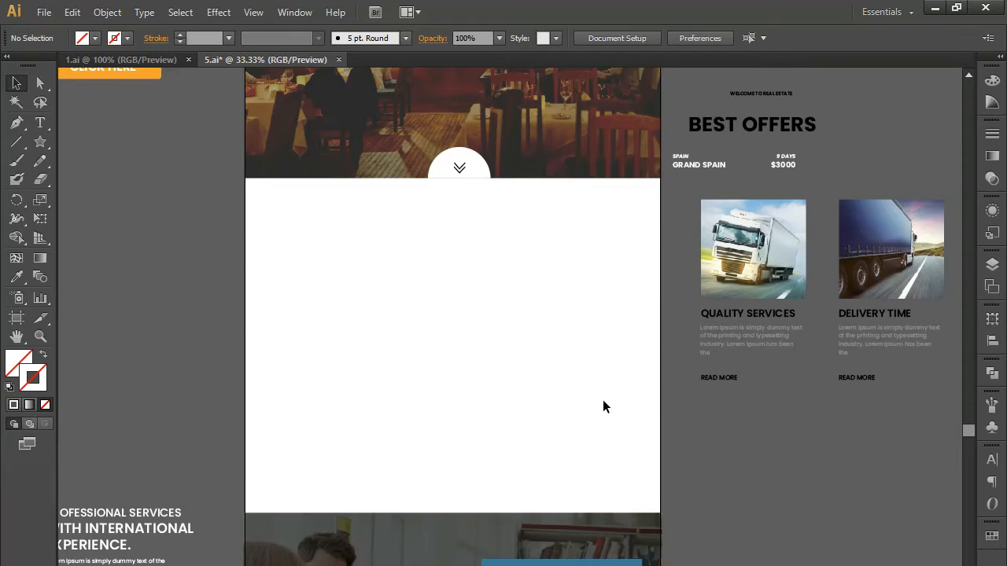
# Copy the "BEST OFFERS" heading into the blank white section and change the copy's text to "DISCOVER"
pyautogui.click(733, 135)
pyautogui.moveTo(733, 137); pyautogui.dragTo(332, 241)
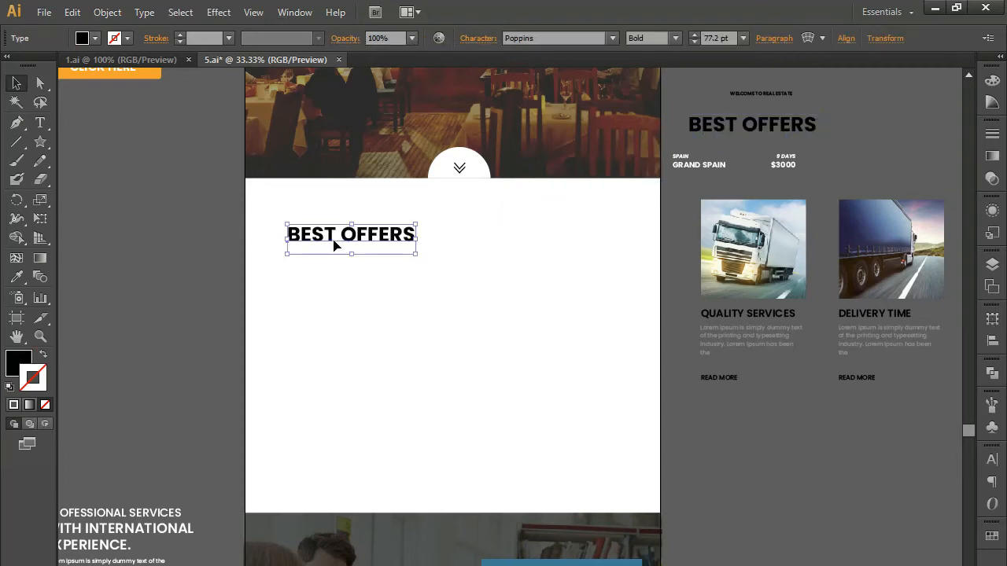
pyautogui.doubleClick(335, 246)
pyautogui.hotkey('ctrl', 'a')
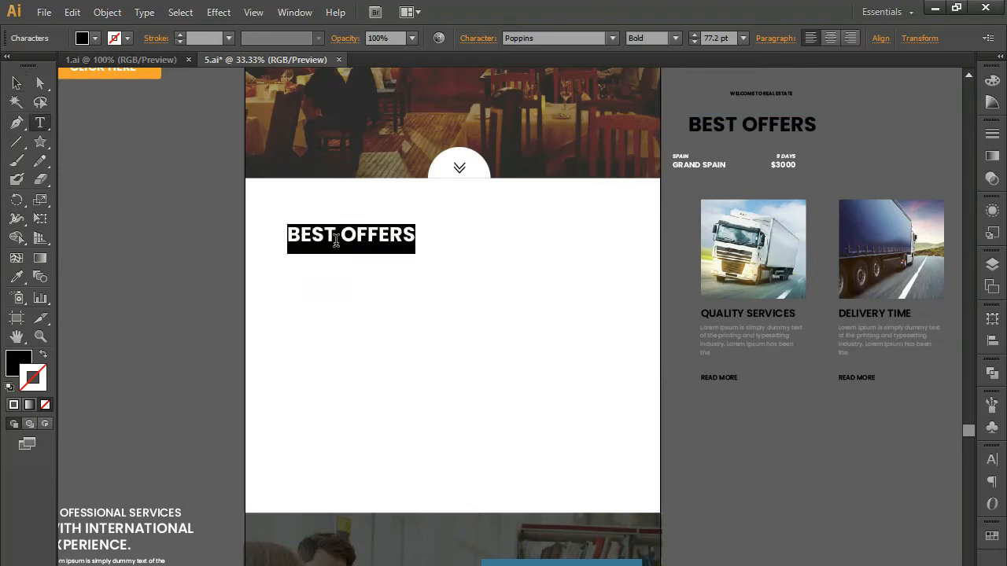
pyautogui.write('DISCOVER')
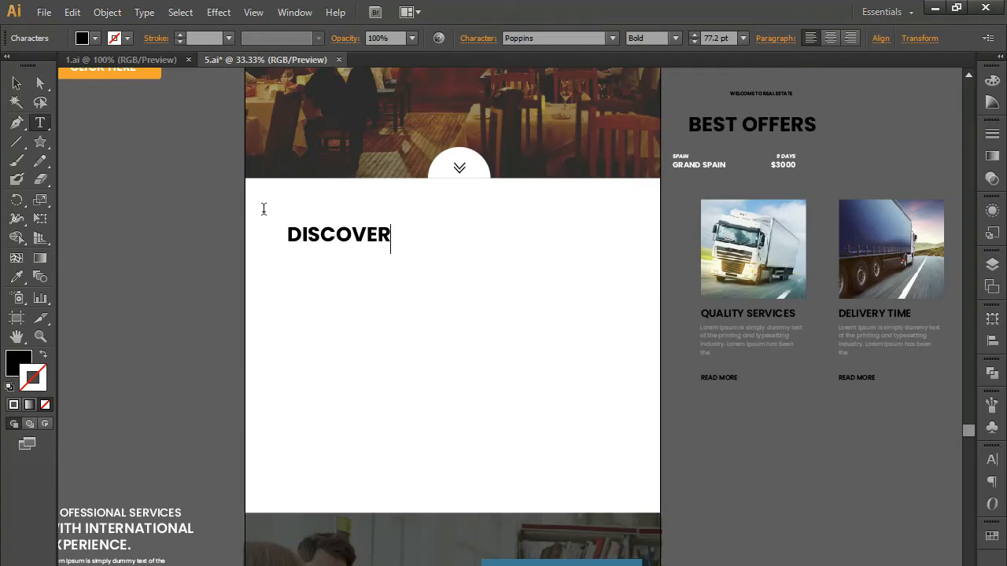
# Move the "DISCOVER" heading slightly right and deselect it
pyautogui.click(17, 82)
pyautogui.moveTo(338, 245); pyautogui.dragTo(358, 234)
pyautogui.click(396, 310)
pyautogui.click(393, 286)
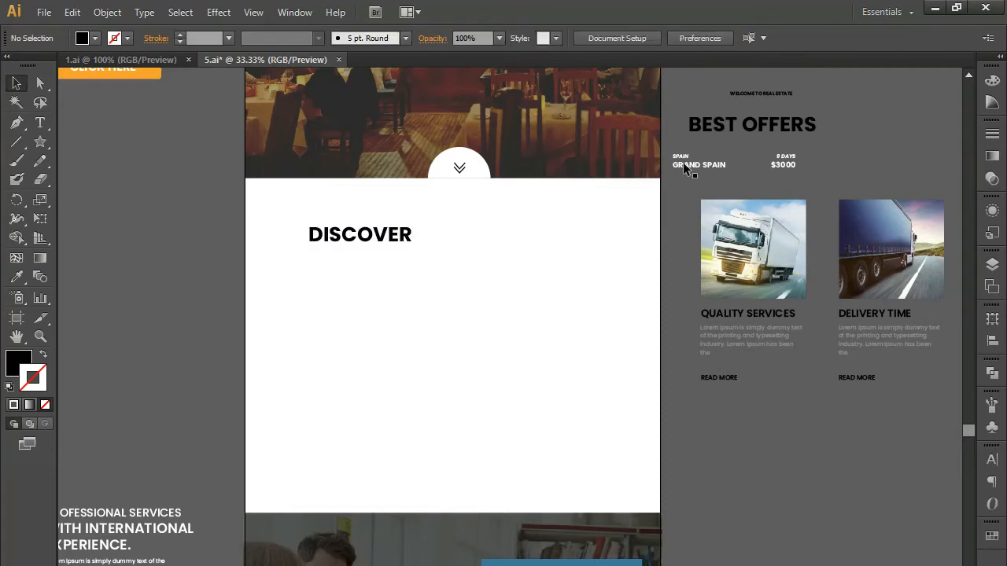
# Copy the "SPAIN / GRAND SPAIN" text block into the white section below "DISCOVER" and recolour the copy black
pyautogui.moveTo(696, 166); pyautogui.dragTo(494, 289)
pyautogui.click(17, 276)
pyautogui.moveTo(334, 544); pyautogui.dragTo(316, 169)
pyautogui.click(280, 494)
pyautogui.click(17, 85)
pyautogui.moveTo(292, 209); pyautogui.dragTo(293, 565)
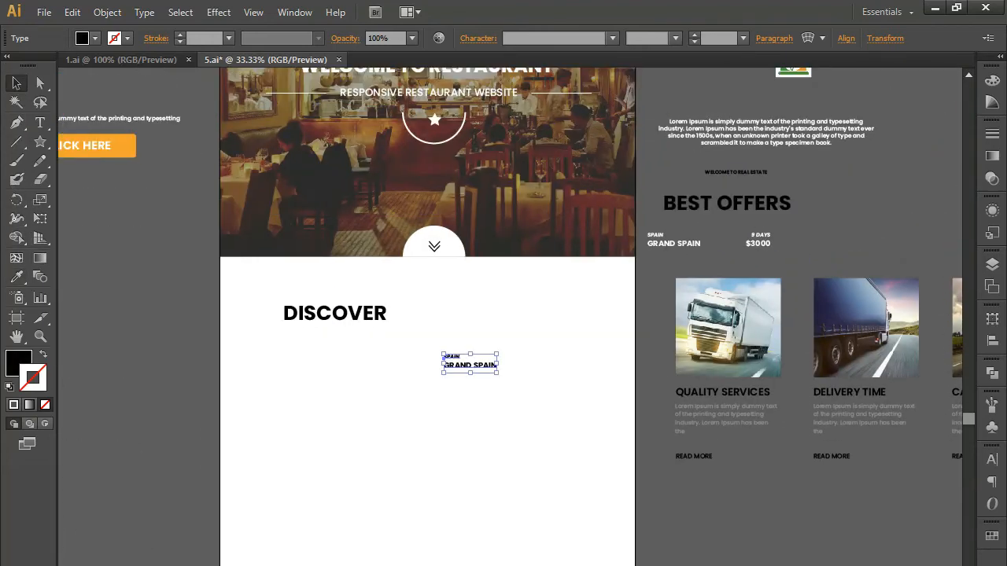
# Remove the "SPAIN" line from the copied text and replace the remaining text with "OUR STORY"
pyautogui.doubleClick(445, 359)
pyautogui.moveTo(464, 356); pyautogui.dragTo(409, 353)
pyautogui.press('BackSpace')
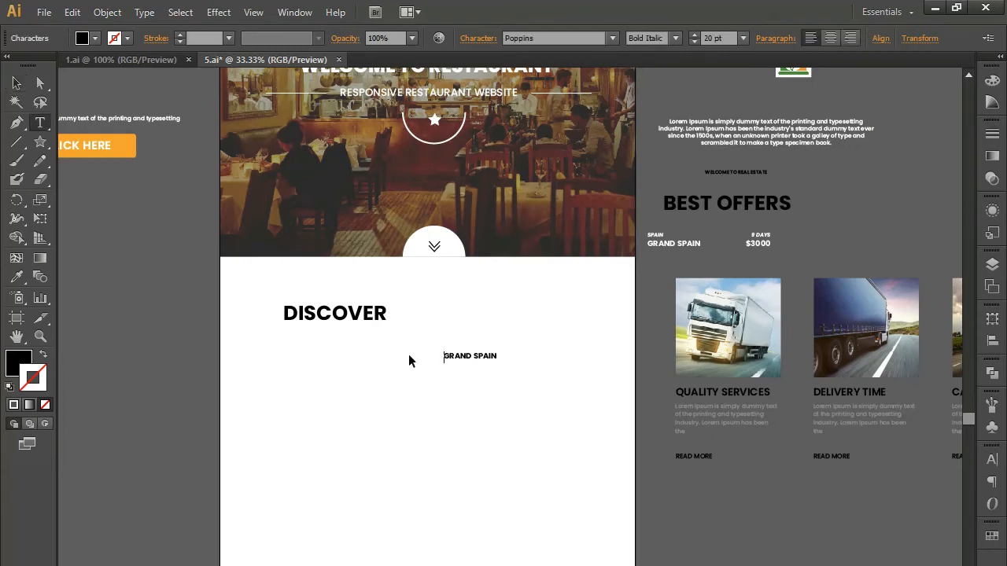
pyautogui.hotkey('ctrl', 'a')
pyautogui.write('o')
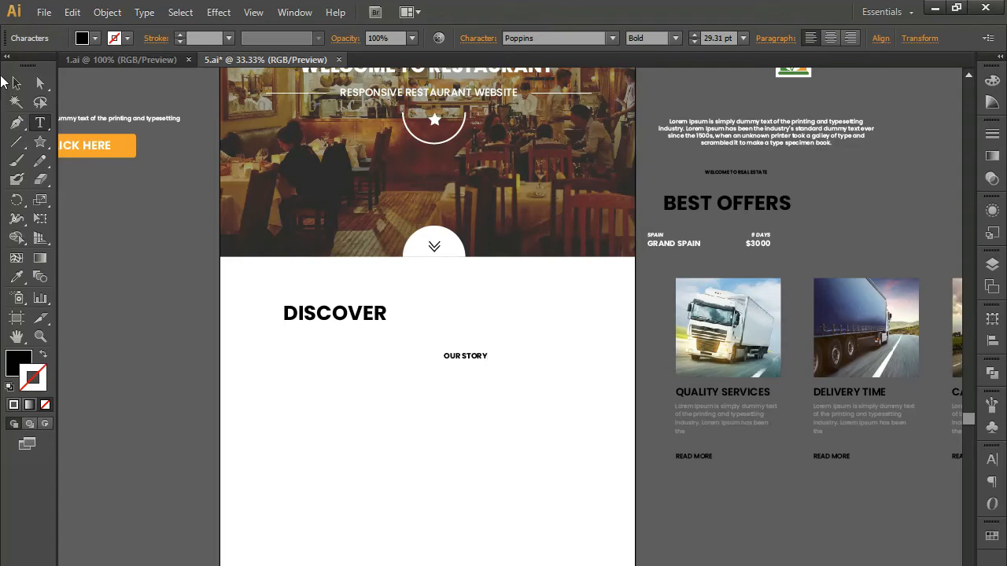
pyautogui.click(16, 82)
# Move the "OUR STORY" text directly beneath the "DISCOVER" heading, roughly centred
pyautogui.hotkey('ctrl', '+')
pyautogui.moveTo(404, 340); pyautogui.dragTo(638, 403)
pyautogui.moveTo(653, 363); pyautogui.dragTo(388, 322)
pyautogui.click(414, 366)
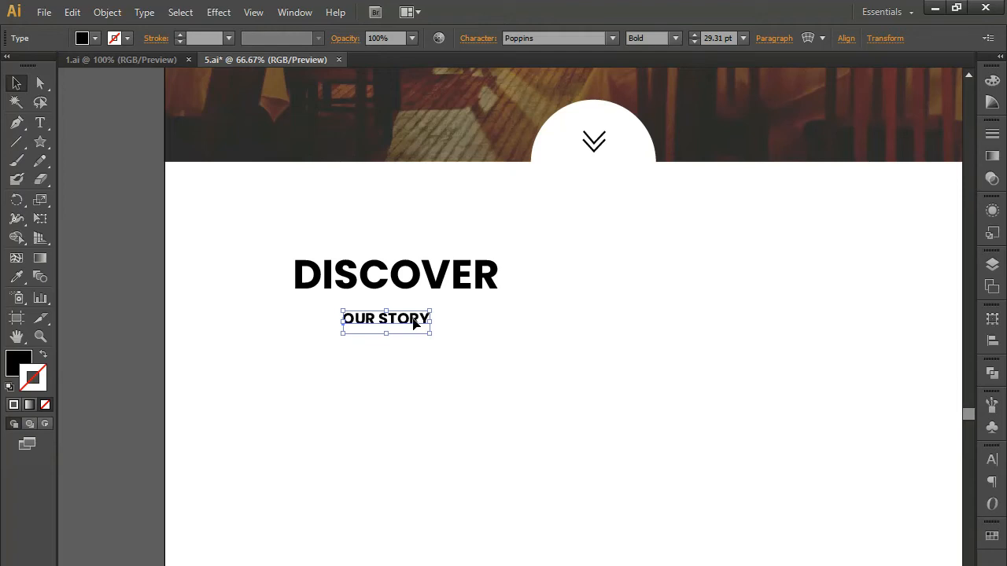
# Draw a short horizontal line with the Pen tool before "OUR STORY", giving it a black stroke and no fill
pyautogui.click(20, 131)
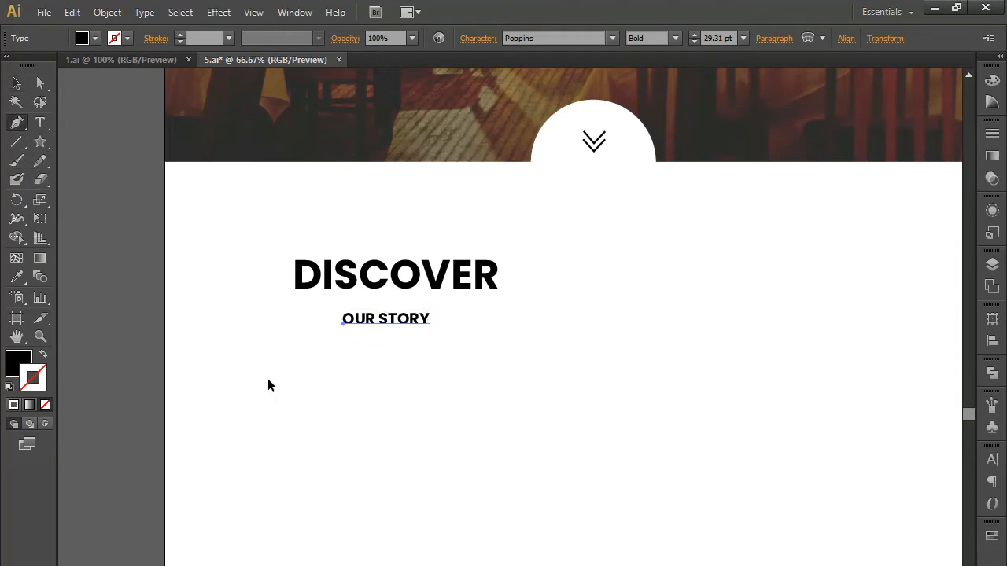
pyautogui.hotkey('ctrl', '1')
pyautogui.moveTo(268, 379); pyautogui.dragTo(401, 370)
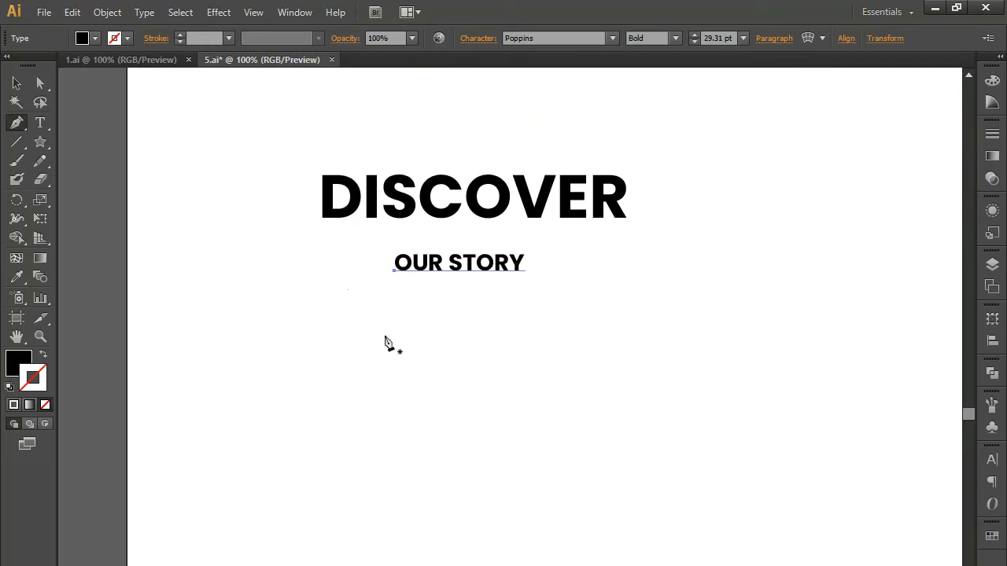
pyautogui.click(323, 256)
pyautogui.click(373, 256)
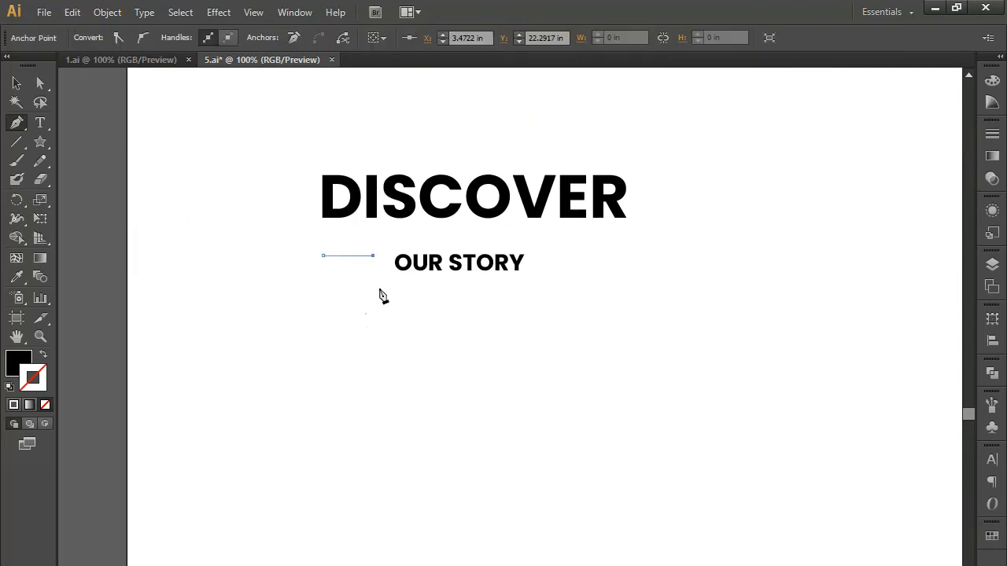
pyautogui.click(43, 355)
pyautogui.click(18, 278)
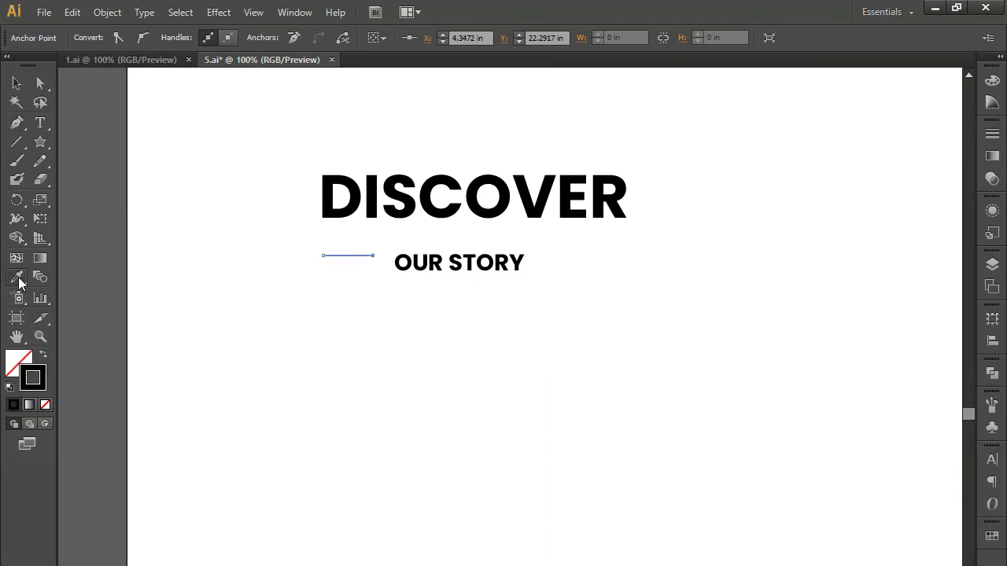
pyautogui.click(16, 83)
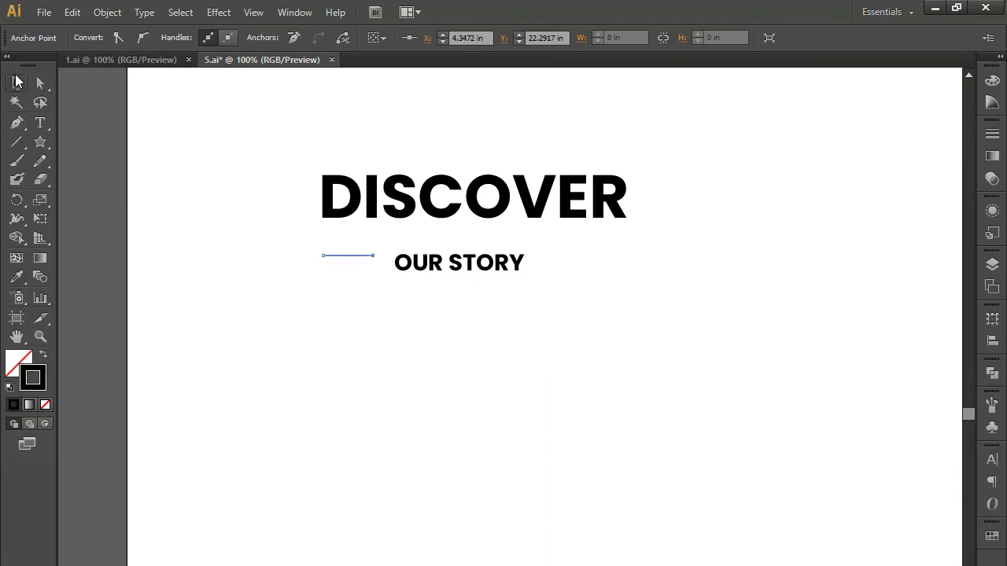
# Set the short line's stroke weight to 3 pt and deselect it
pyautogui.click(991, 134)
pyautogui.click(875, 143)
pyautogui.press('Up')
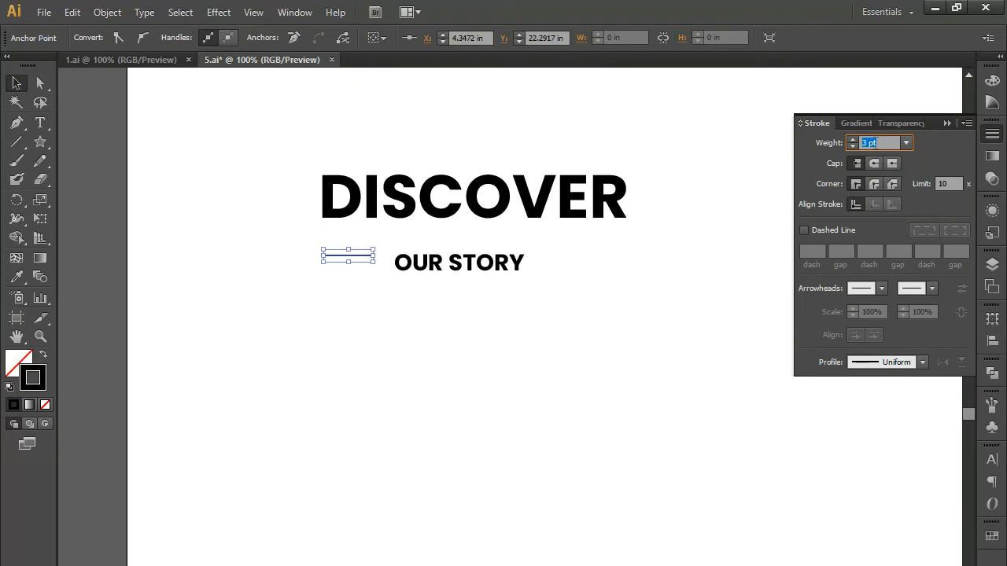
pyautogui.click(321, 268)
pyautogui.moveTo(318, 258); pyautogui.dragTo(359, 284)
pyautogui.hotkey('ctrl', 'z')
pyautogui.moveTo(358, 375); pyautogui.dragTo(358, 506)
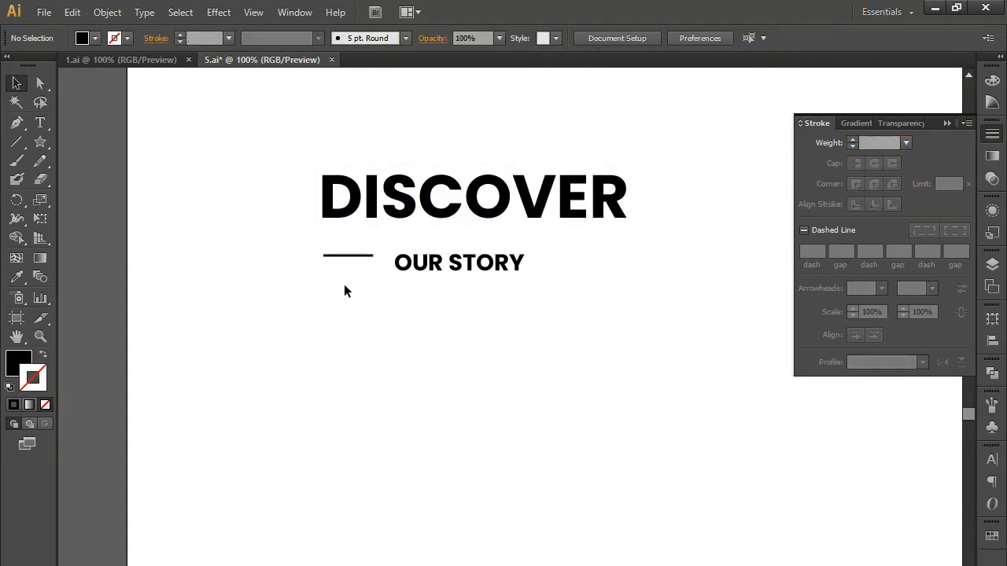
# Duplicate the short line just below itself and group the two lines
pyautogui.click(337, 256)
pyautogui.moveTo(359, 264); pyautogui.dragTo(359, 265)
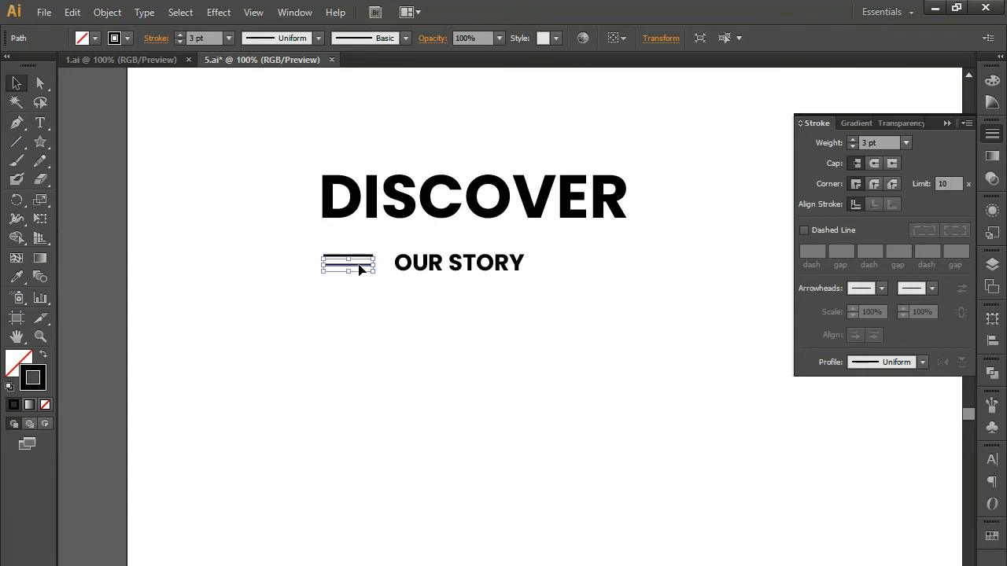
pyautogui.keyDown('shift'); pyautogui.click(358, 256); pyautogui.keyUp('shift')
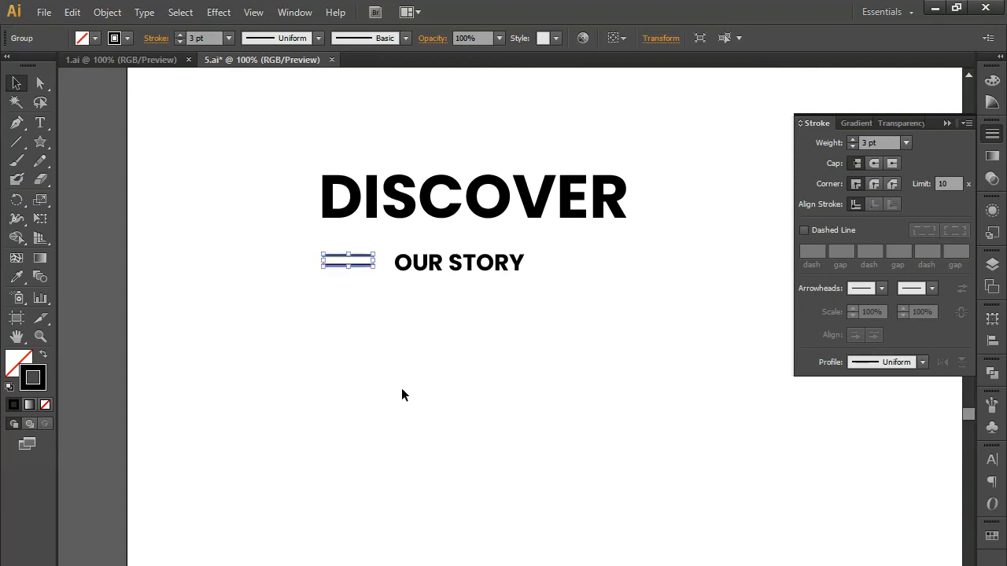
pyautogui.hotkey('ctrl', 'g')
# Copy the double line to the other side of "OUR STORY" and centre the text between the two pairs
pyautogui.moveTo(366, 272); pyautogui.dragTo(594, 275)
pyautogui.click(472, 278)
pyautogui.hotkey('shift', 'Right')
pyautogui.hotkey('shift', 'Right')
pyautogui.press('Left')
pyautogui.press('Left')
pyautogui.press('Left')
pyautogui.press('Up')
pyautogui.press('Up')
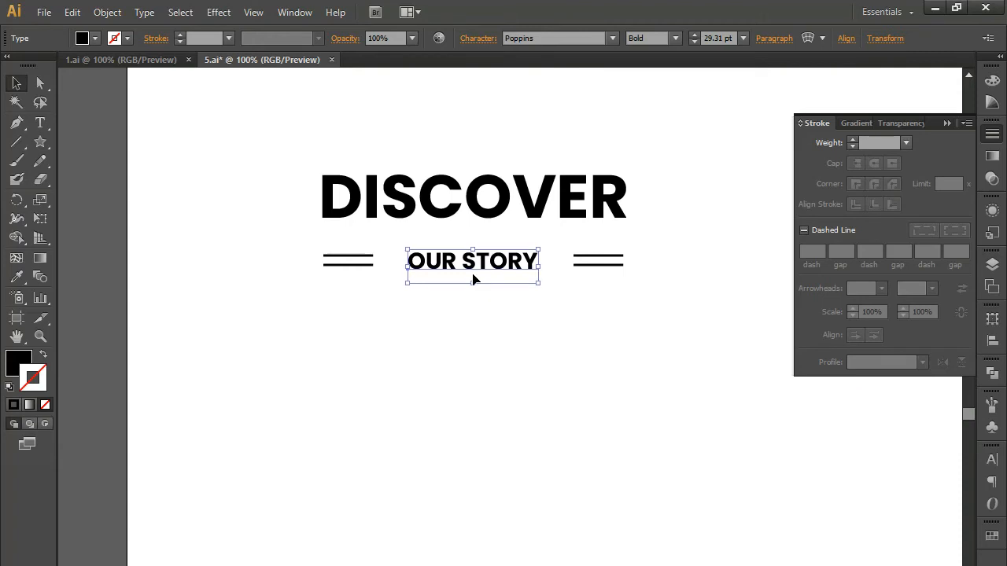
pyautogui.click(453, 365)
pyautogui.hotkey('ctrl', '-')
pyautogui.hotkey('ctrl', '-')
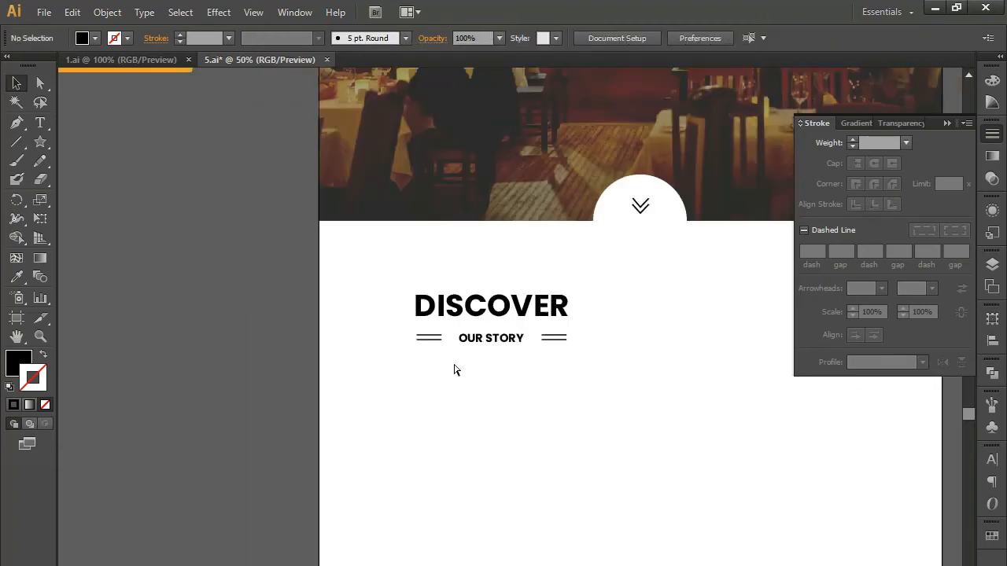
pyautogui.moveTo(545, 542); pyautogui.dragTo(514, 493)
pyautogui.click(946, 123)
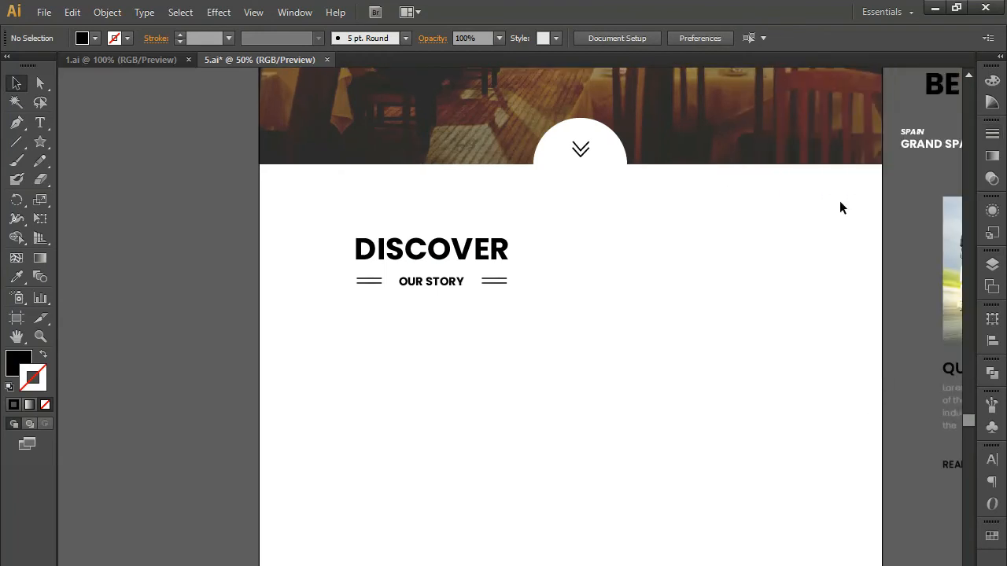
# Copy the Lorem Ipsum paragraph from the "PROFESSIONAL SERVICES" block upward and recolour the copy black by sampling "DISCOVER"
pyautogui.hotkey('ctrl', '-')
pyautogui.click(874, 123)
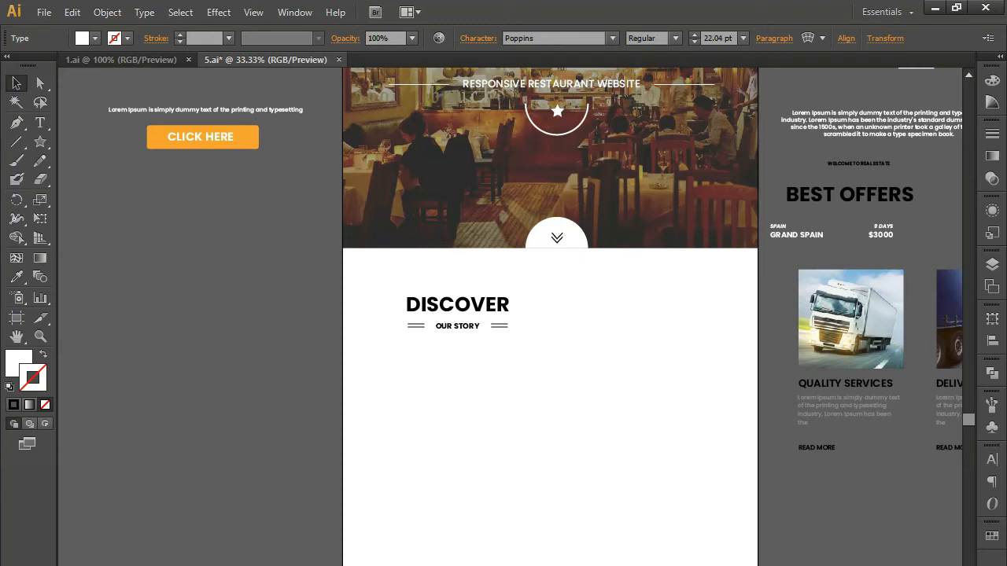
pyautogui.moveTo(271, 565); pyautogui.dragTo(273, 433)
pyautogui.click(23, 271)
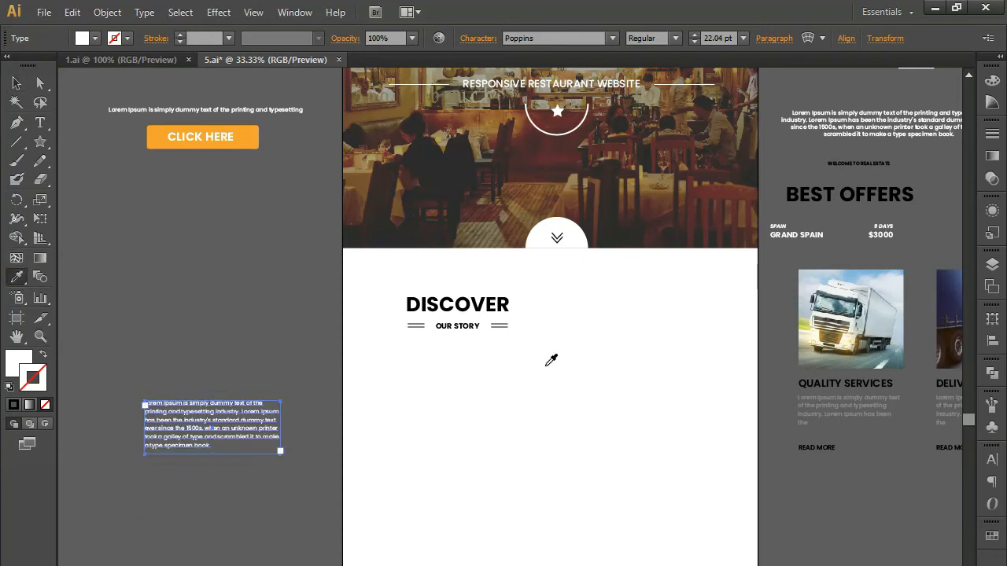
pyautogui.scroll(-5, 493, 391)
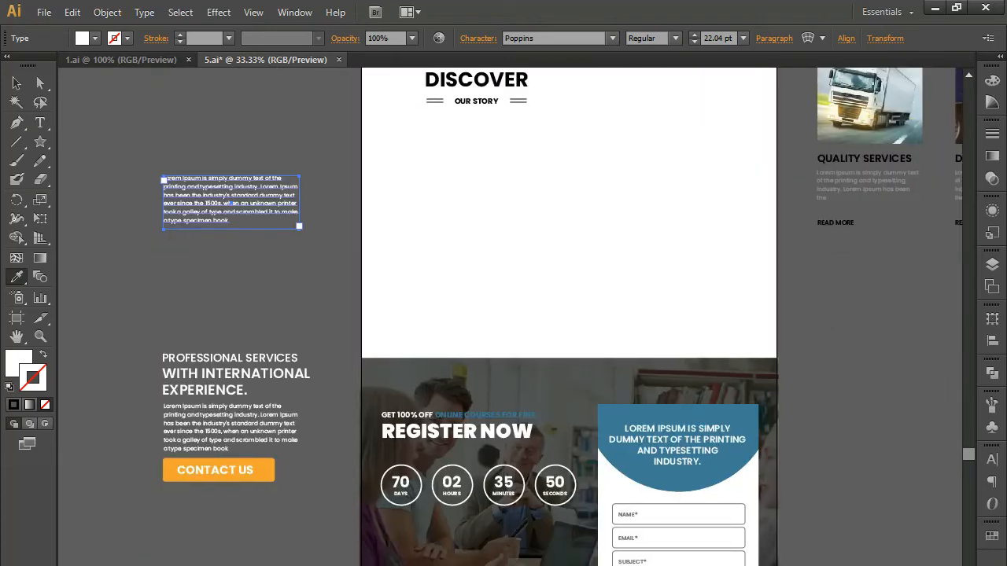
pyautogui.click(477, 81)
pyautogui.click(16, 84)
# Move the black paragraph beneath "OUR STORY" and enlarge its text frame to make it wider and taller
pyautogui.moveTo(317, 311); pyautogui.dragTo(296, 391)
pyautogui.hotkey('ctrl', '=')
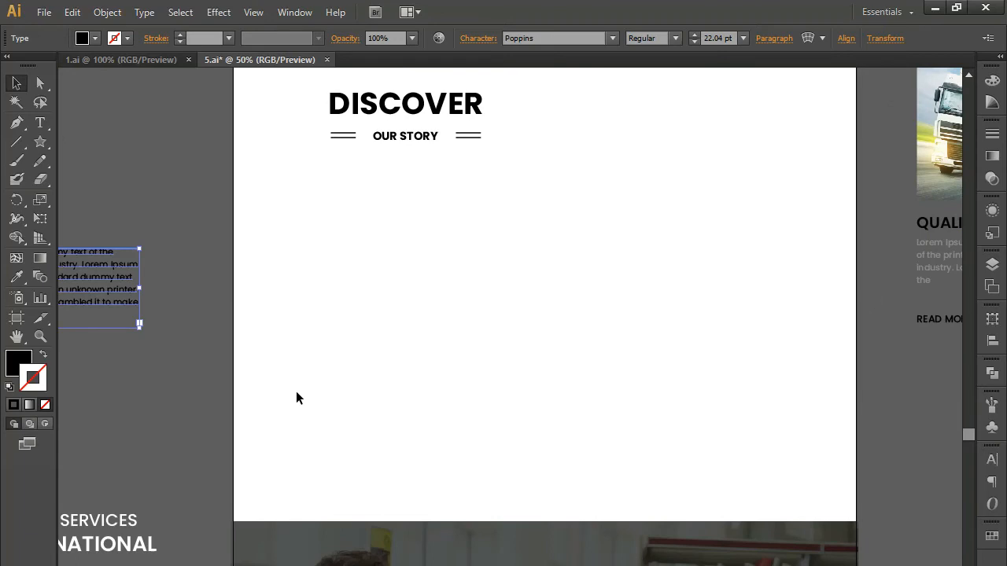
pyautogui.moveTo(138, 296); pyautogui.dragTo(426, 195)
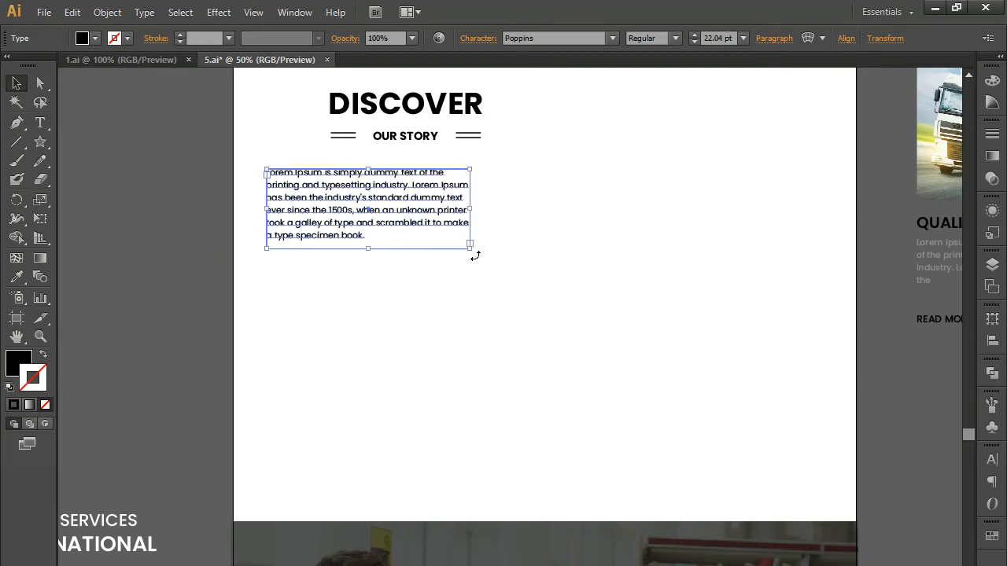
pyautogui.moveTo(470, 250); pyautogui.dragTo(571, 400)
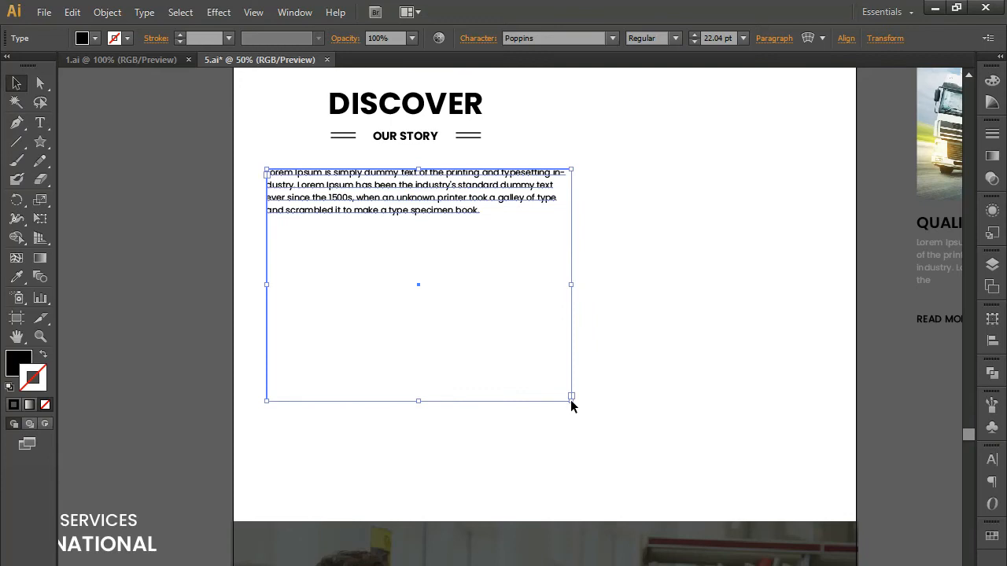
# Duplicate the Lorem Ipsum text as a second paragraph in the same frame, separated by a blank line
pyautogui.doubleClick(439, 210)
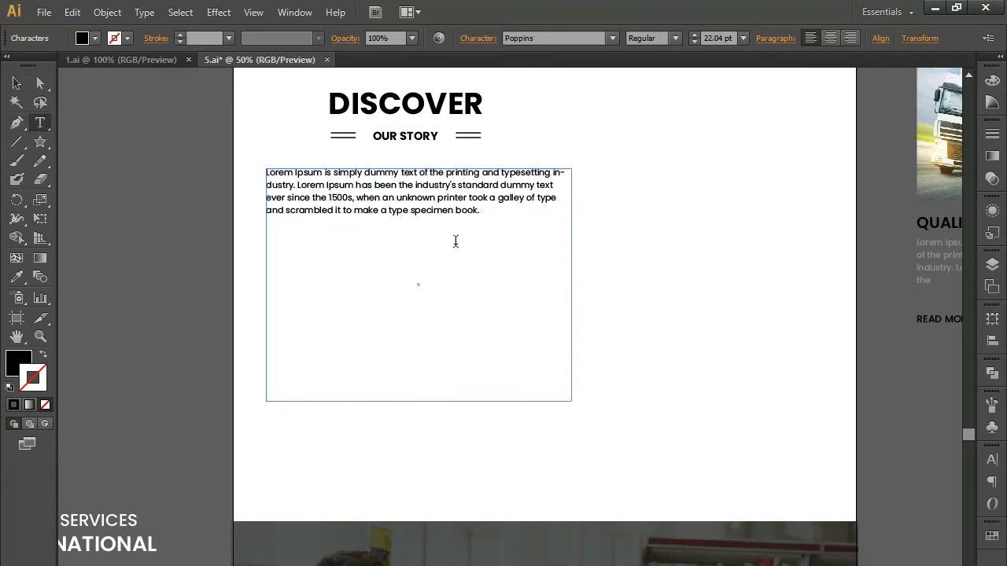
pyautogui.hotkey('ctrl', 'a')
pyautogui.hotkey('ctrl', 'c')
pyautogui.click(489, 211)
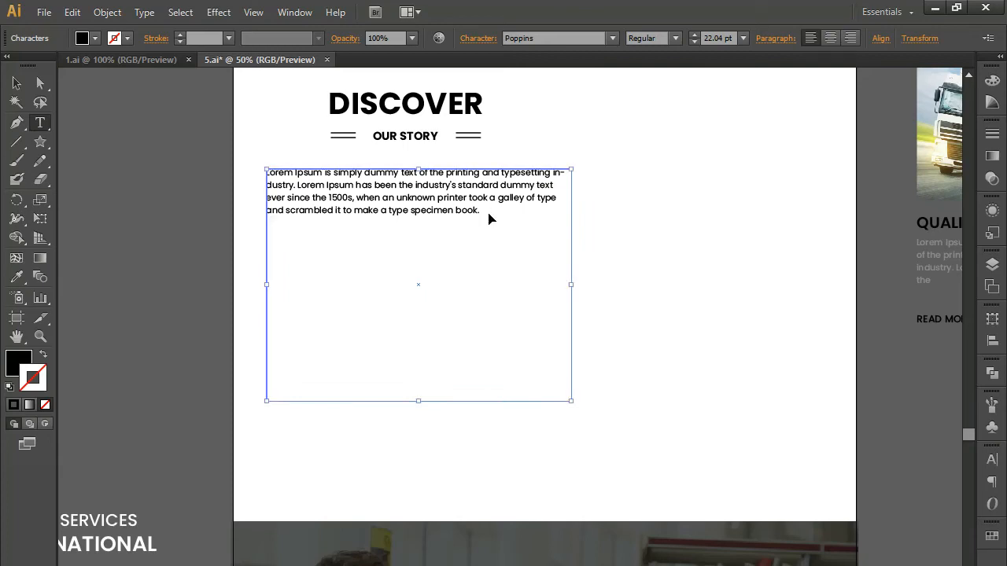
pyautogui.press('Return')
pyautogui.press('Return')
pyautogui.hotkey('ctrl', 'v')
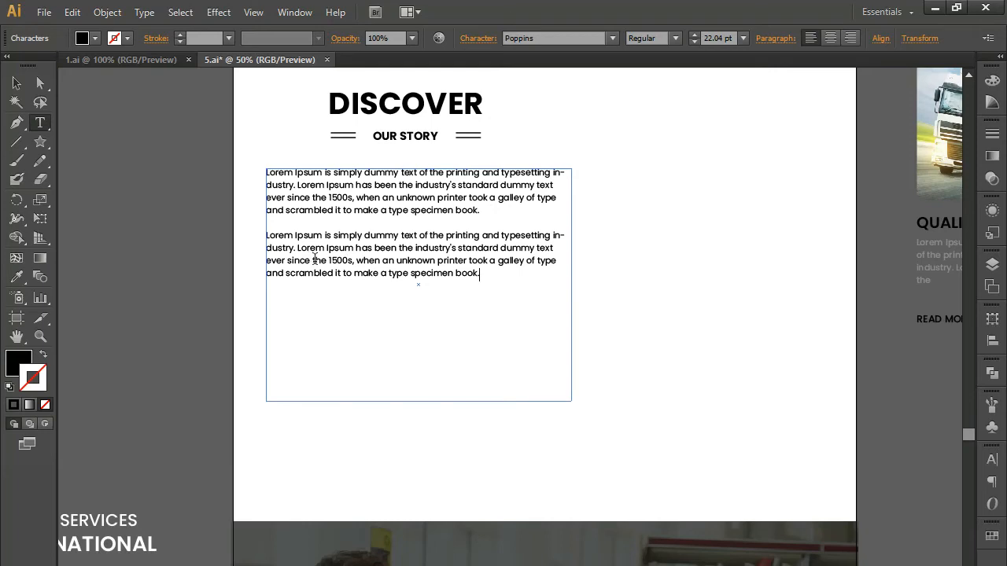
# Append "Lorem Ipsum has been the industry's standard dummy text ever since the 1500s," to the first paragraph and add it as a third paragraph
pyautogui.moveTo(298, 247); pyautogui.dragTo(354, 261)
pyautogui.hotkey('ctrl', 'c')
pyautogui.click(481, 210)
pyautogui.hotkey('ctrl', 'v')
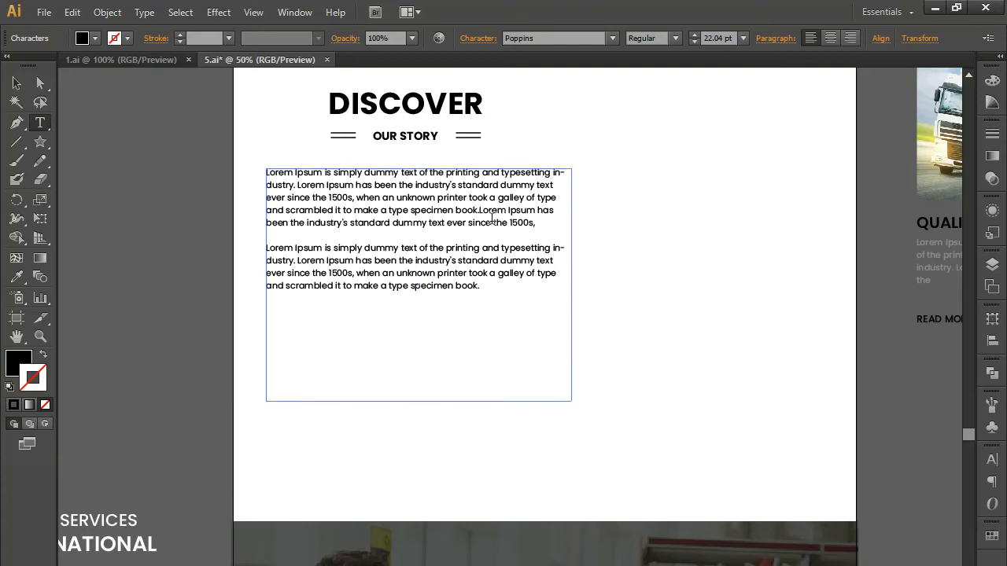
pyautogui.click(534, 320)
pyautogui.press('Return')
pyautogui.press('Return')
pyautogui.hotkey('ctrl', 'v')
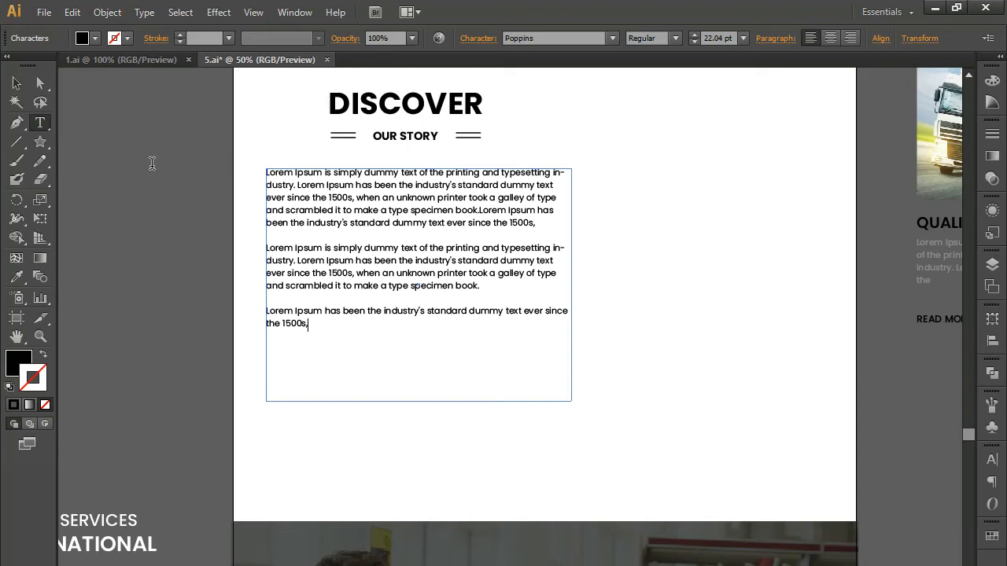
# Justify all the body text with the last lines aligned left
pyautogui.hotkey('ctrl', 'a')
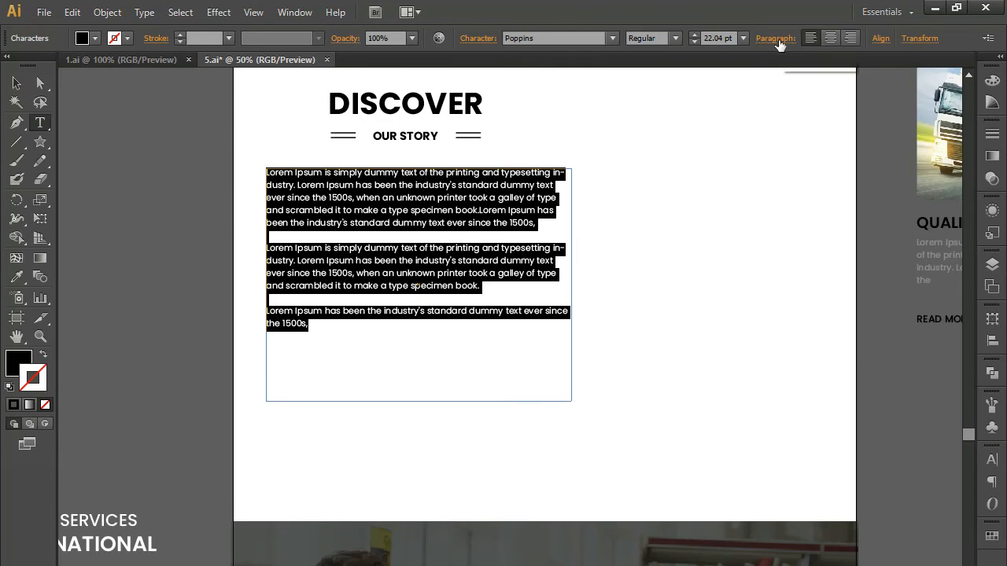
pyautogui.click(778, 38)
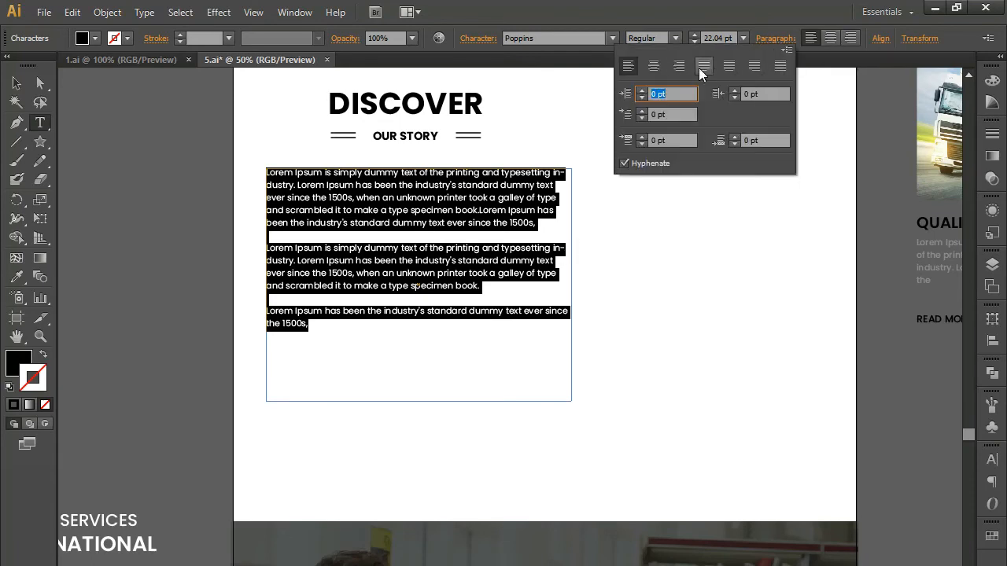
pyautogui.click(700, 68)
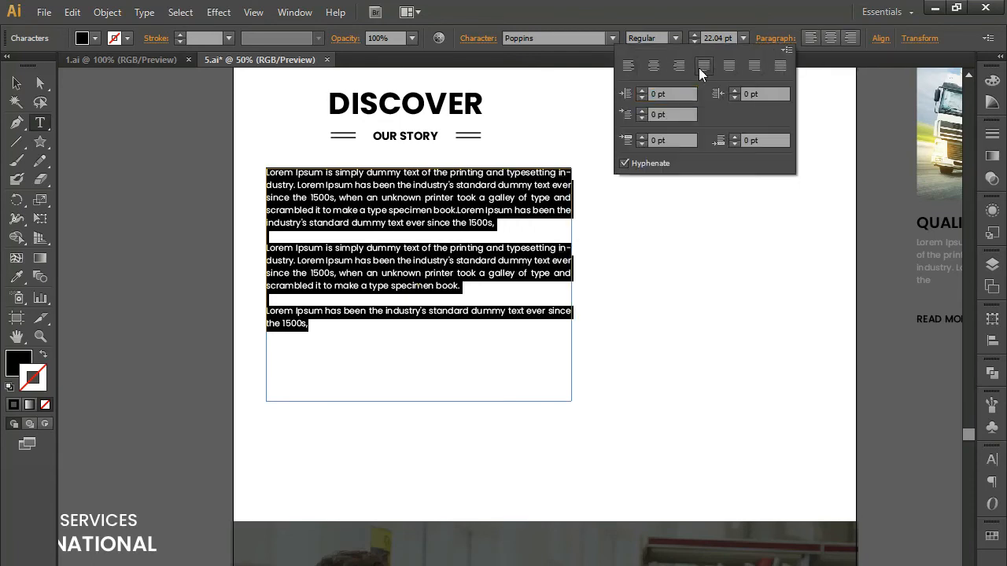
# Insert line breaks before "industry" in the first two paragraphs so the word is no longer hyphenated
pyautogui.click(560, 171)
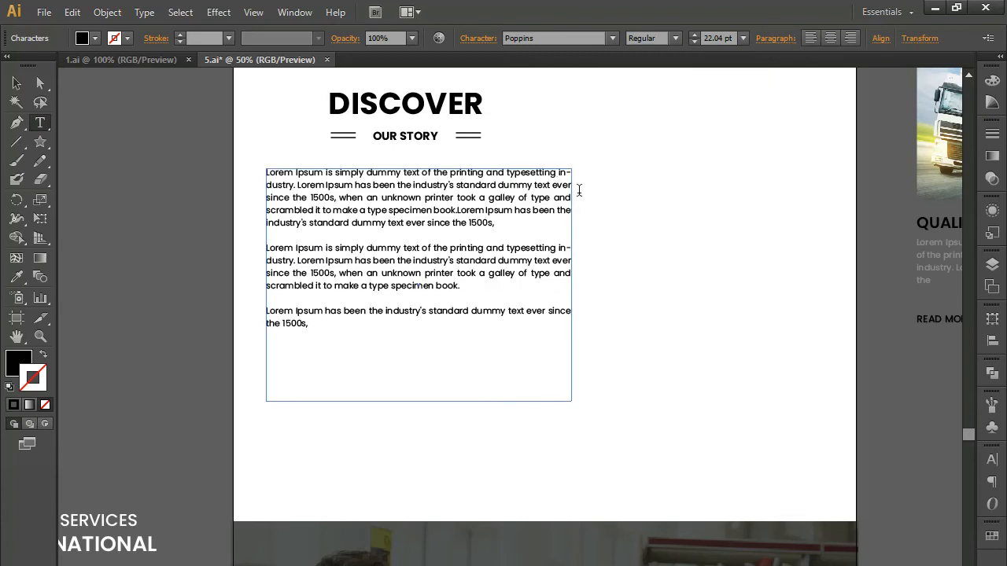
pyautogui.press('BackSpace')
pyautogui.press('Return')
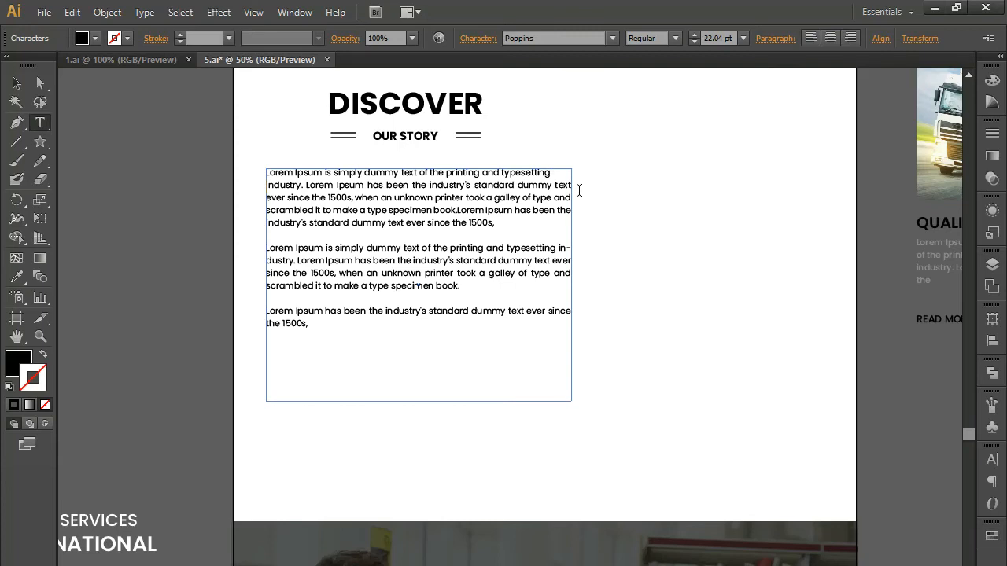
pyautogui.press('Return')
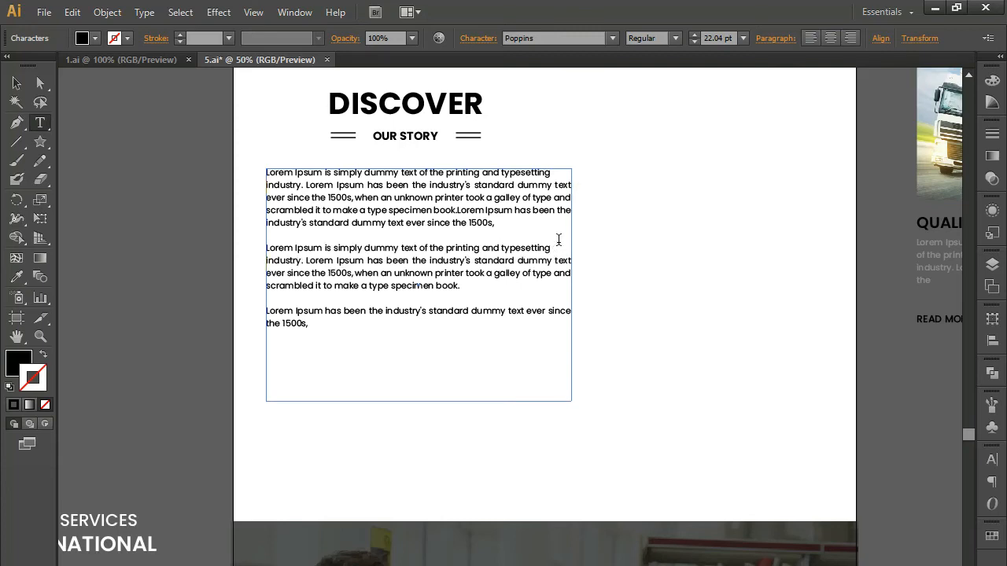
# Apply full justification to the opening lines of the first and second paragraphs
pyautogui.moveTo(551, 173); pyautogui.dragTo(237, 163)
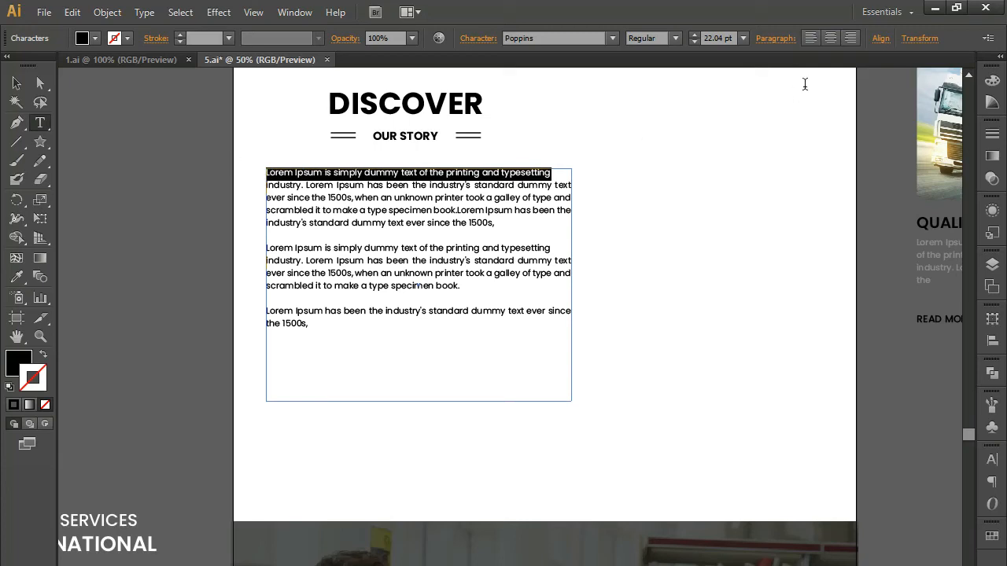
pyautogui.click(776, 39)
pyautogui.click(782, 66)
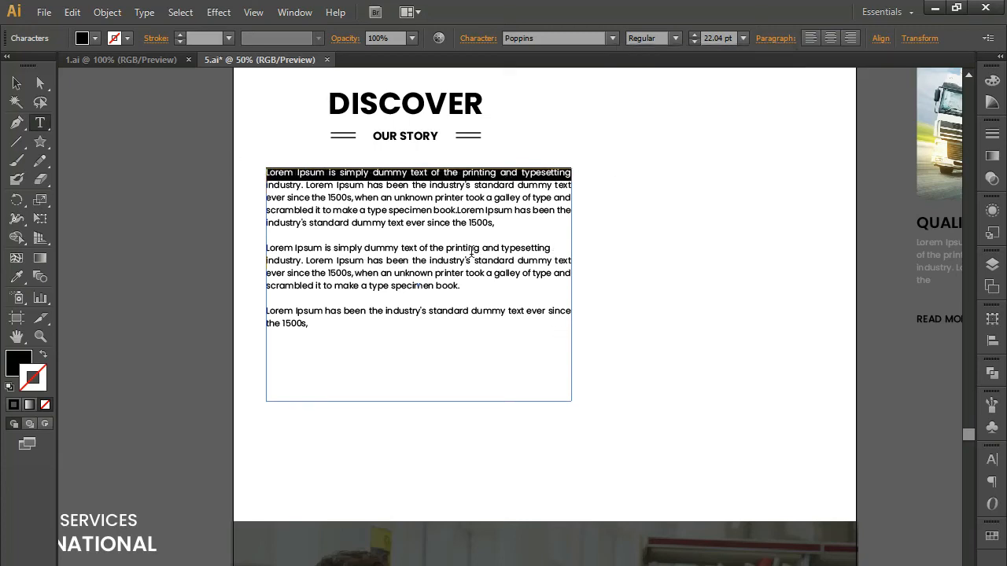
pyautogui.moveTo(551, 248); pyautogui.dragTo(248, 250)
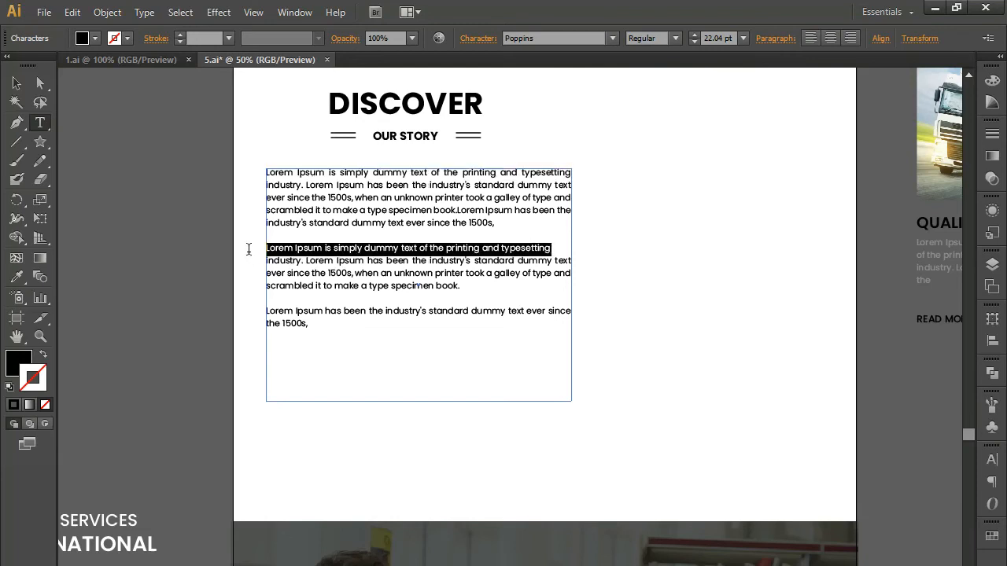
pyautogui.click(775, 38)
pyautogui.click(780, 70)
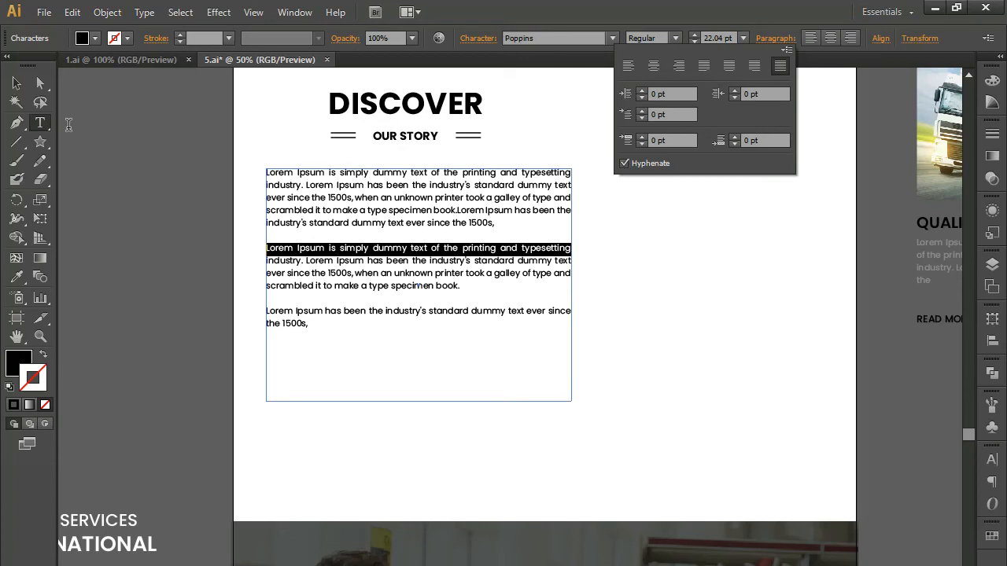
pyautogui.click(15, 83)
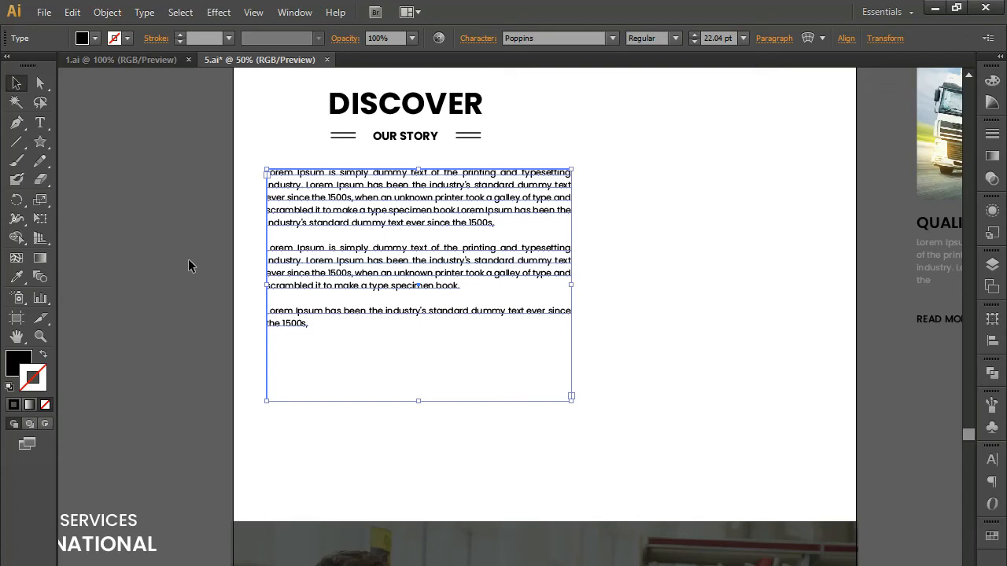
# Shorten the body text frame to fit its three paragraphs and deselect it
pyautogui.moveTo(420, 402); pyautogui.dragTo(418, 342)
pyautogui.click(507, 408)
pyautogui.moveTo(524, 368); pyautogui.dragTo(517, 460)
pyautogui.hotkey('ctrl', '-')
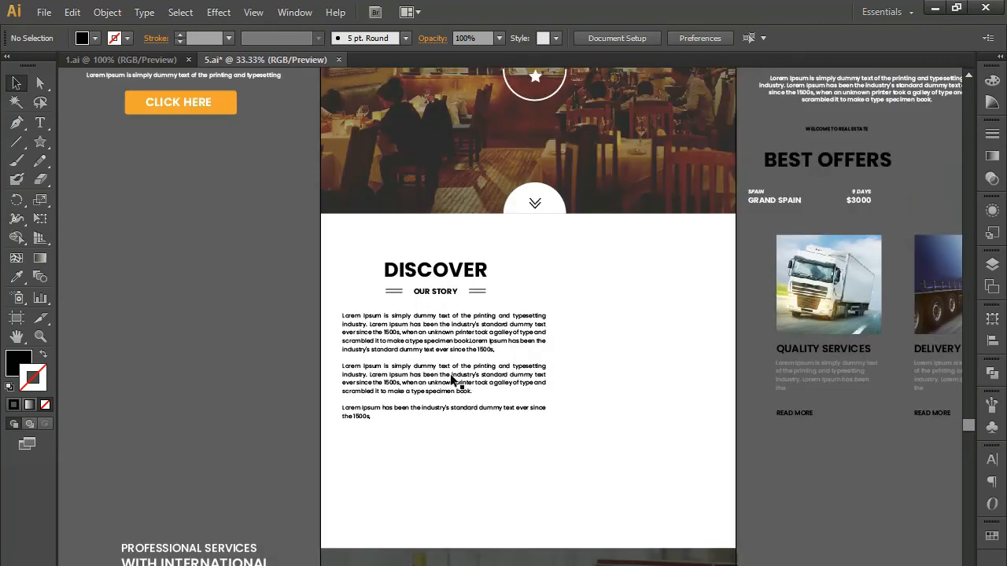
# Nudge the DISCOVER heading, OUR STORY subtitle and decorative lines to the right, centring them over the body text
pyautogui.moveTo(380, 251); pyautogui.dragTo(511, 304)
pyautogui.hotkey('shift', 'Right')
pyautogui.hotkey('shift', 'Right')
pyautogui.hotkey('shift', 'Right')
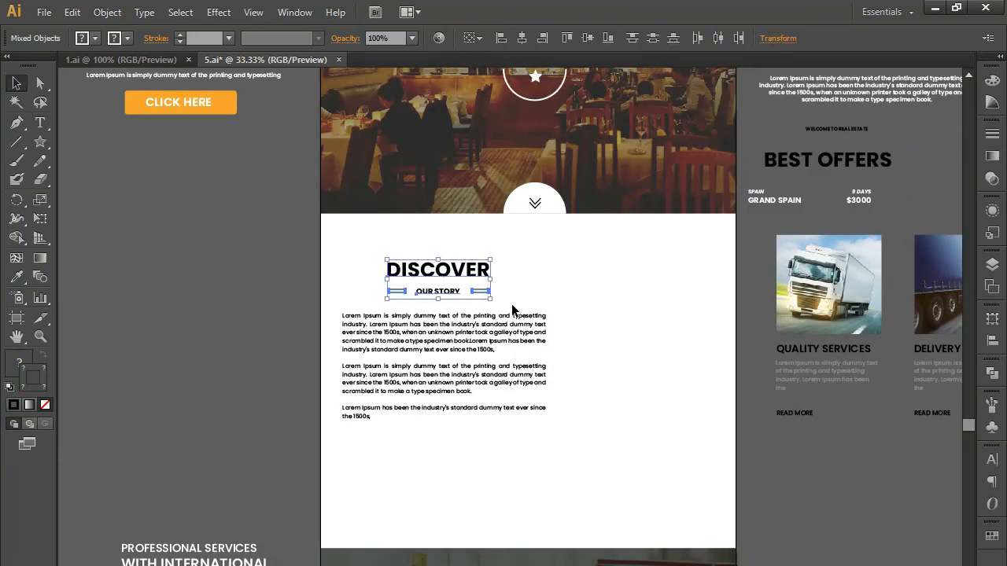
# Copy the takeaway food containers photo from outside the artboard to the area beside the body text
pyautogui.moveTo(665, 322); pyautogui.dragTo(558, 501)
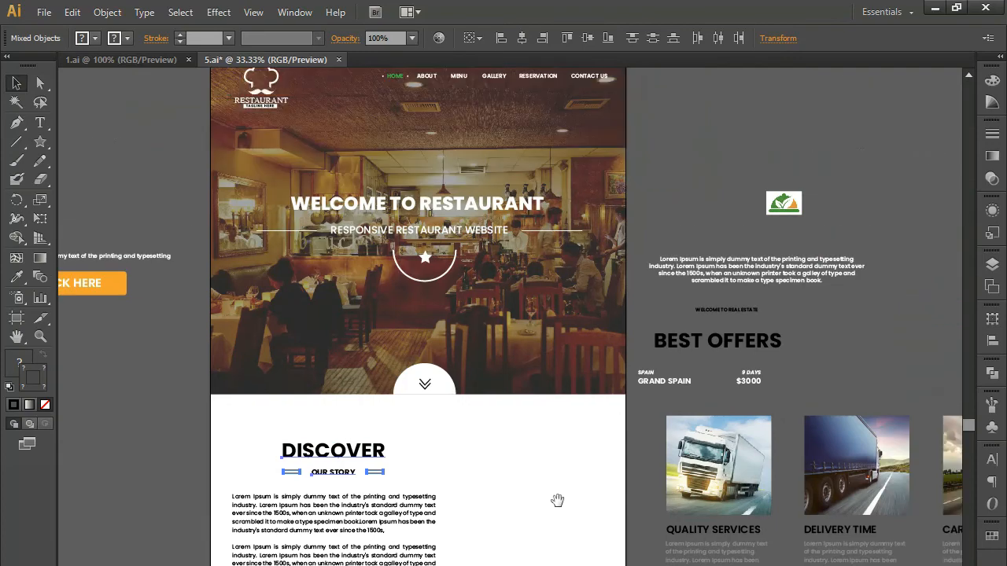
pyautogui.hotkey('ctrl', '-')
pyautogui.hotkey('ctrl', '-')
pyautogui.moveTo(726, 453); pyautogui.dragTo(647, 495)
pyautogui.moveTo(703, 273); pyautogui.dragTo(729, 127)
pyautogui.click(756, 289)
pyautogui.keyDown('alt'); pyautogui.moveTo(597, 464); pyautogui.dragTo(493, 402); pyautogui.keyUp('alt')
pyautogui.hotkey('ctrl', '+')
pyautogui.hotkey('ctrl', '+')
pyautogui.hotkey('ctrl', '+')
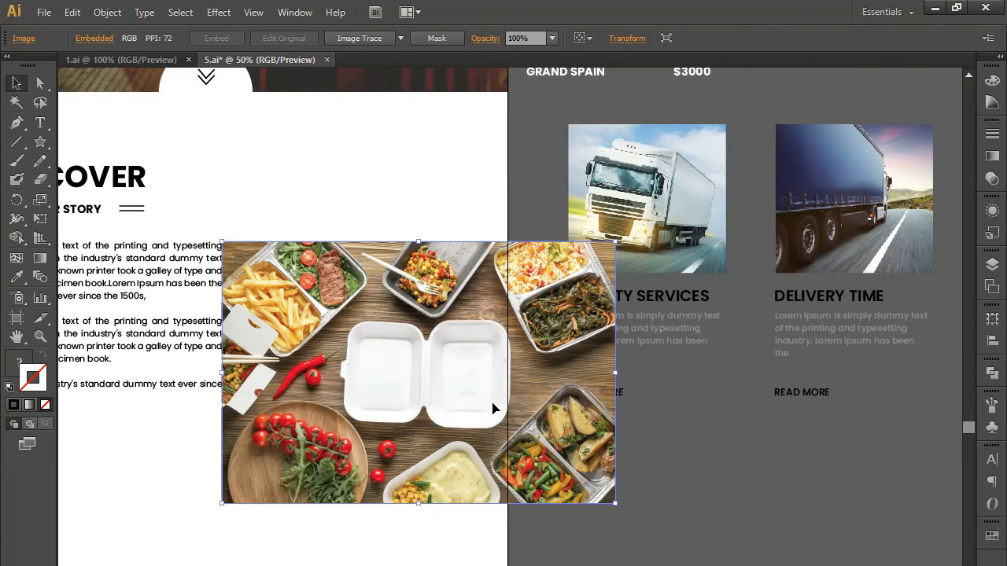
# Scale the food photo down proportionally so it fits inside the page's right margin
pyautogui.moveTo(378, 380); pyautogui.dragTo(514, 414)
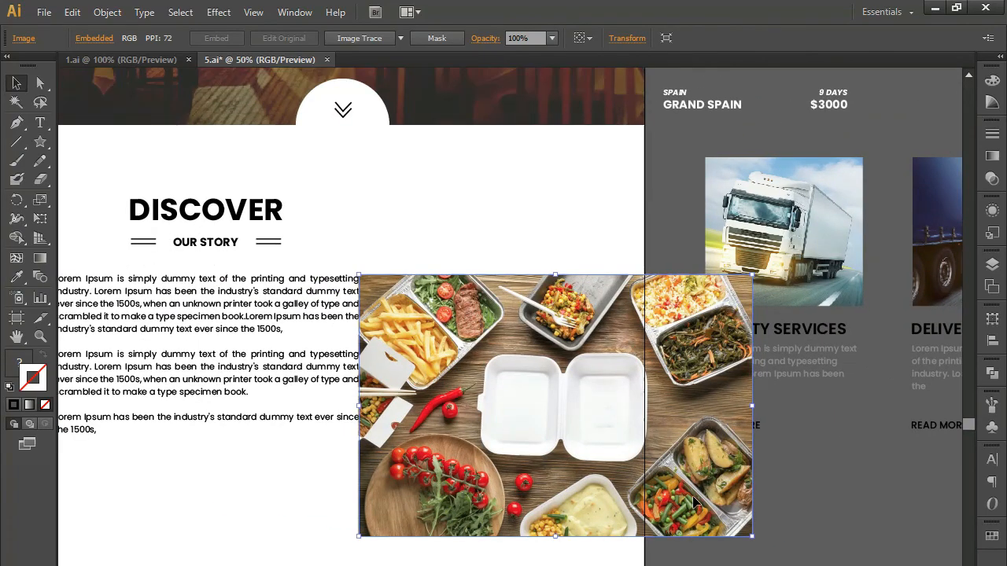
pyautogui.keyDown('shift'); pyautogui.moveTo(751, 536); pyautogui.dragTo(612, 444); pyautogui.keyUp('shift')
pyautogui.click(447, 481)
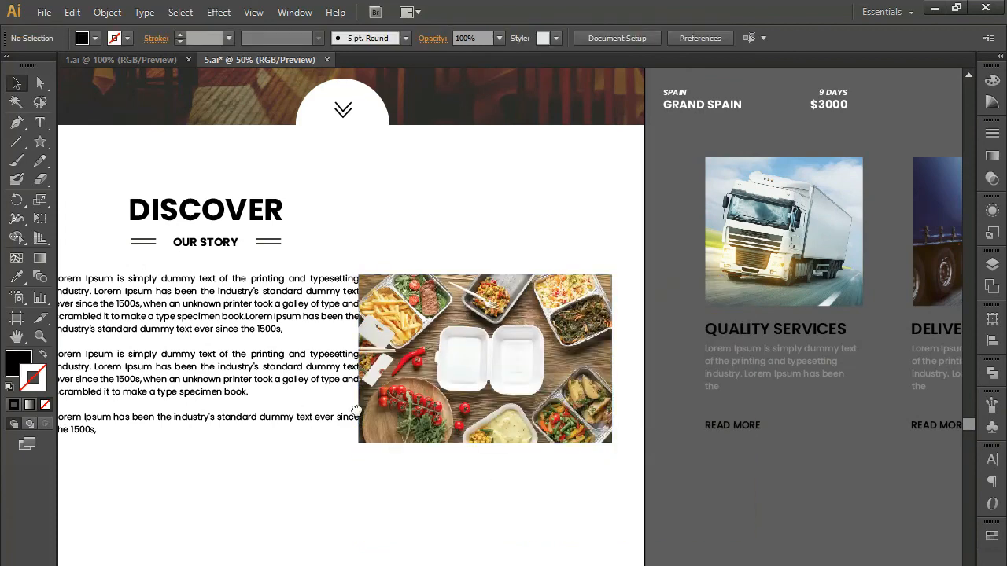
# Narrow the body text frame to leave a gap between the paragraphs and the food photo
pyautogui.moveTo(357, 412); pyautogui.dragTo(525, 418)
pyautogui.click(412, 370)
pyautogui.moveTo(530, 373); pyautogui.dragTo(508, 366)
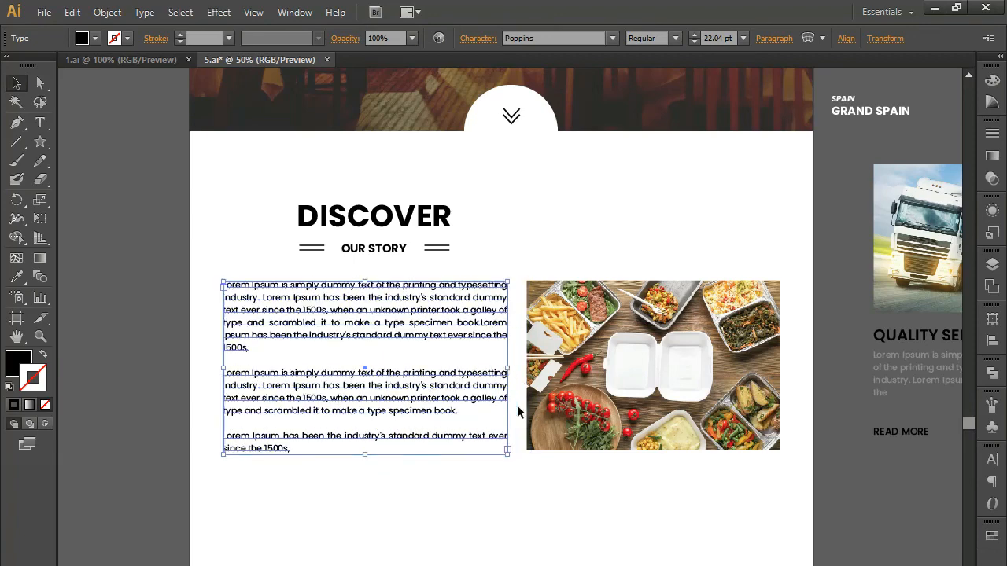
pyautogui.click(532, 496)
pyautogui.click(612, 393)
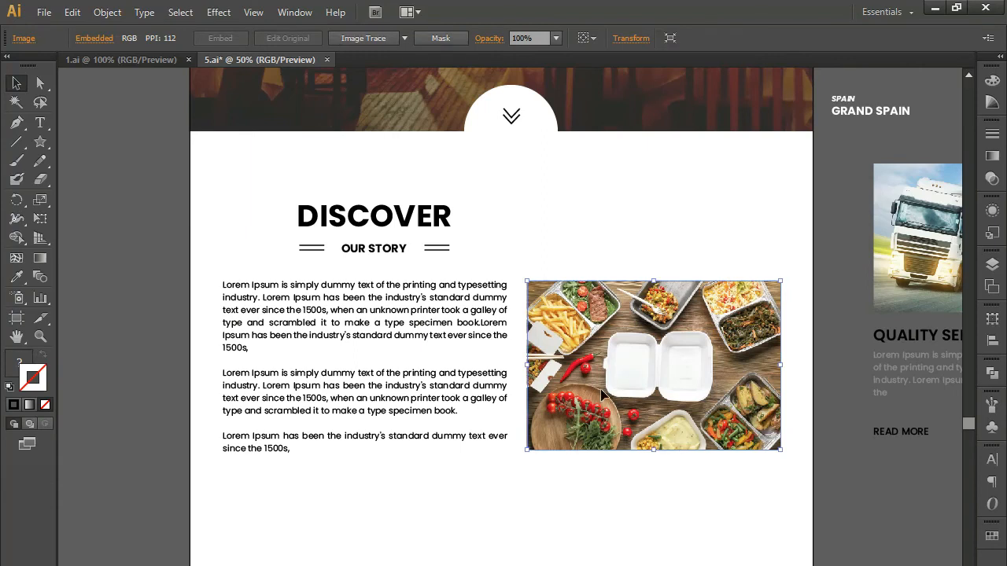
pyautogui.click(612, 501)
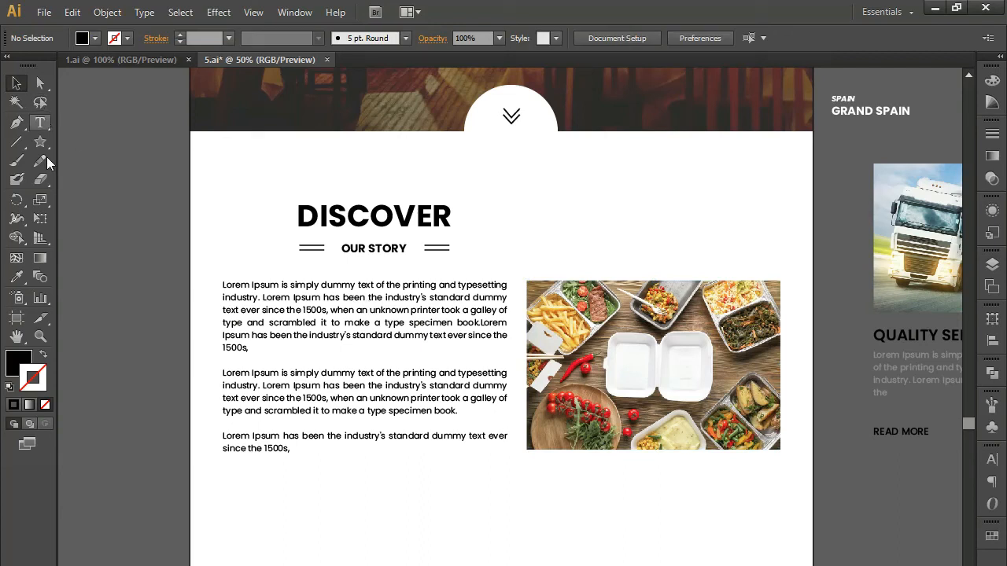
# Draw a black rectangle taller than the food photo over it and pull its left edge slightly inward
pyautogui.moveTo(44, 143); pyautogui.dragTo(99, 145)
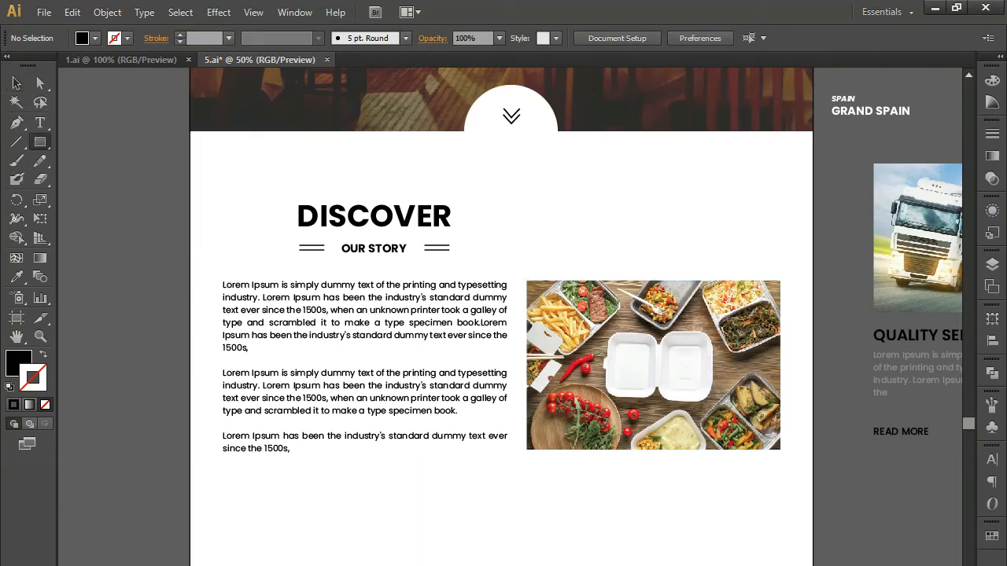
pyautogui.moveTo(515, 248); pyautogui.dragTo(781, 510)
pyautogui.click(15, 85)
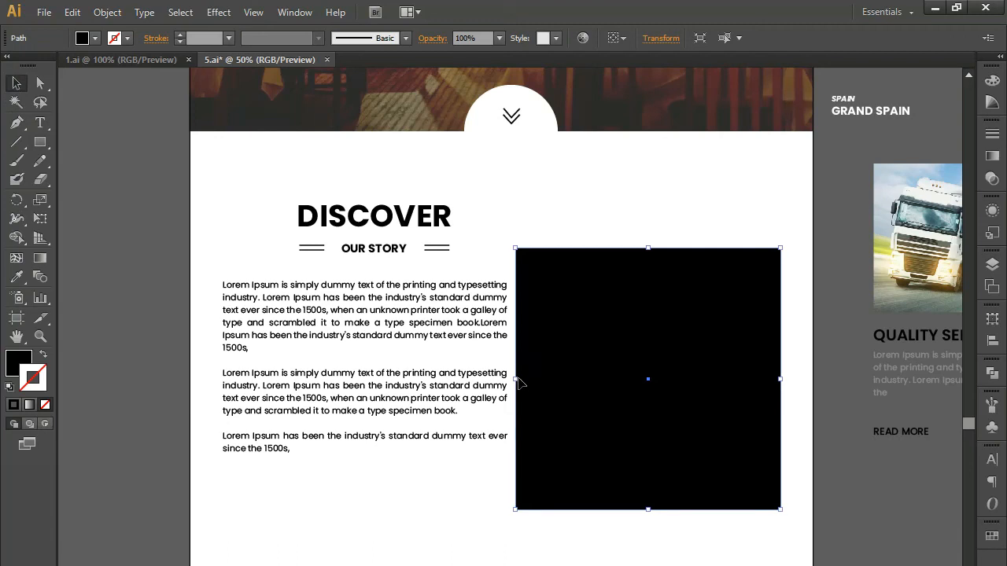
pyautogui.moveTo(517, 379); pyautogui.dragTo(521, 379)
pyautogui.hotkey('ctrl', 'shift', 'a')
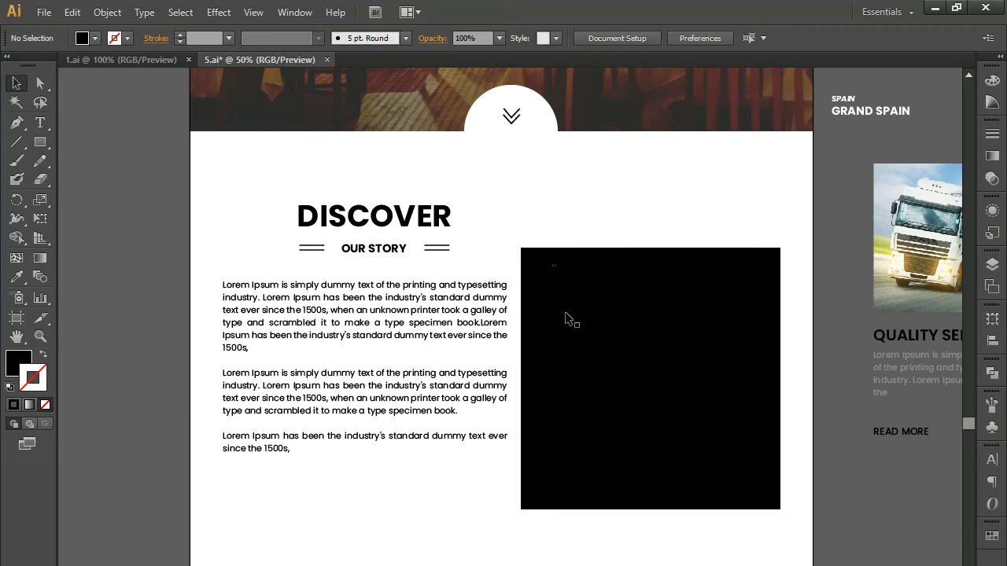
# Cut the black rectangle and paste it directly behind the food photo
pyautogui.click(569, 366)
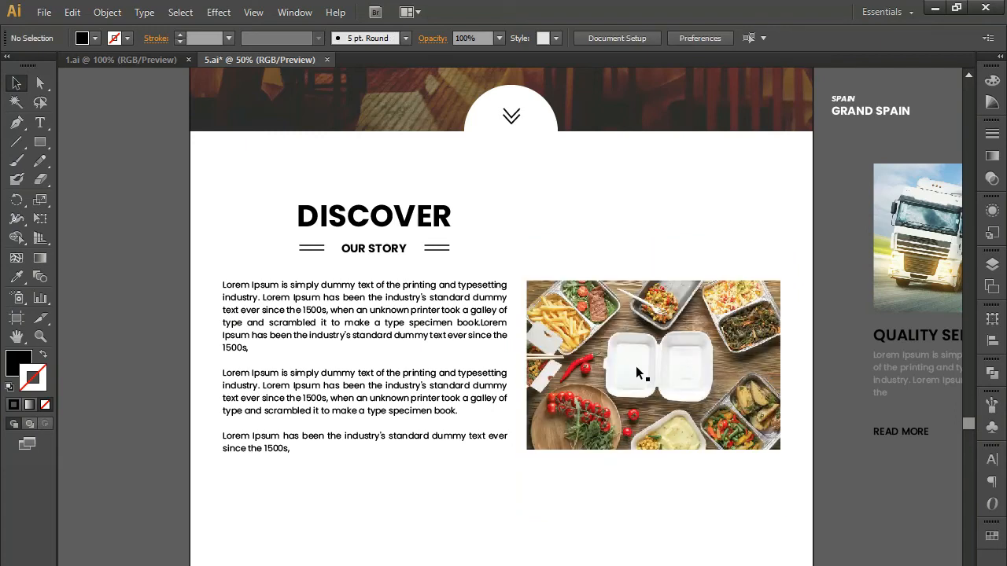
pyautogui.click(636, 368)
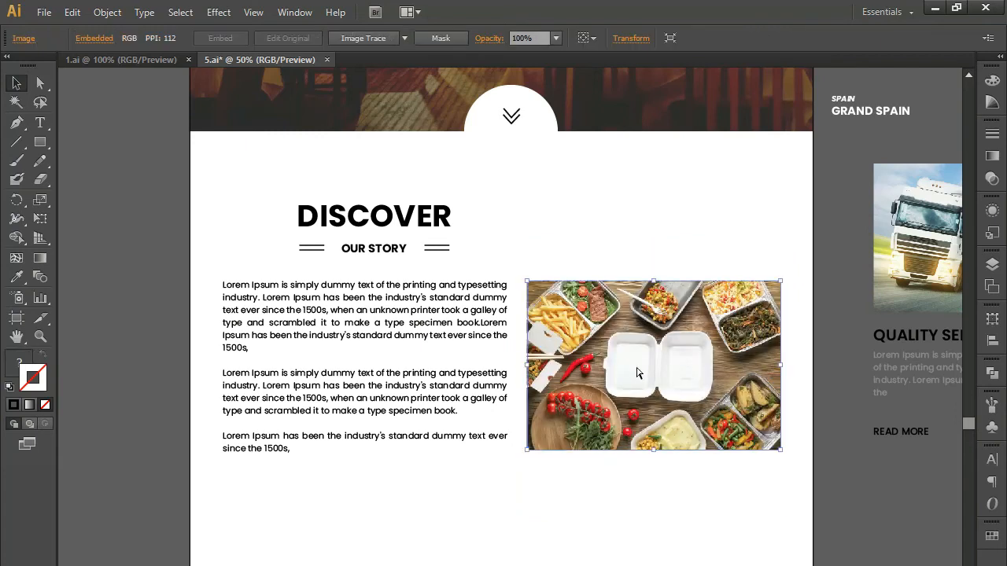
pyautogui.hotkey('ctrl', 'b')
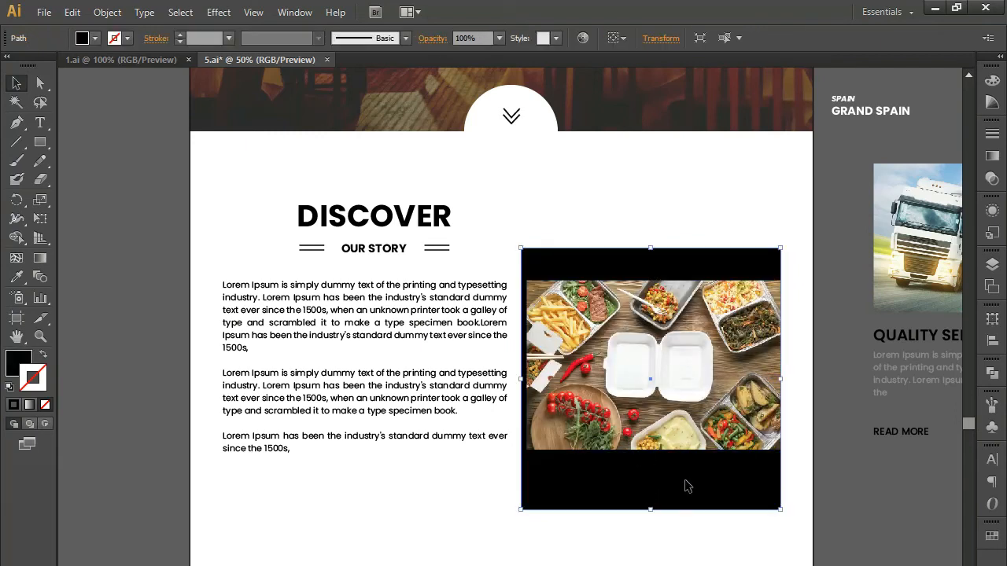
# Move the black rectangle up a little and raise its bottom edge slightly
pyautogui.hotkey('shift', 'Up')
pyautogui.hotkey('shift', 'Up')
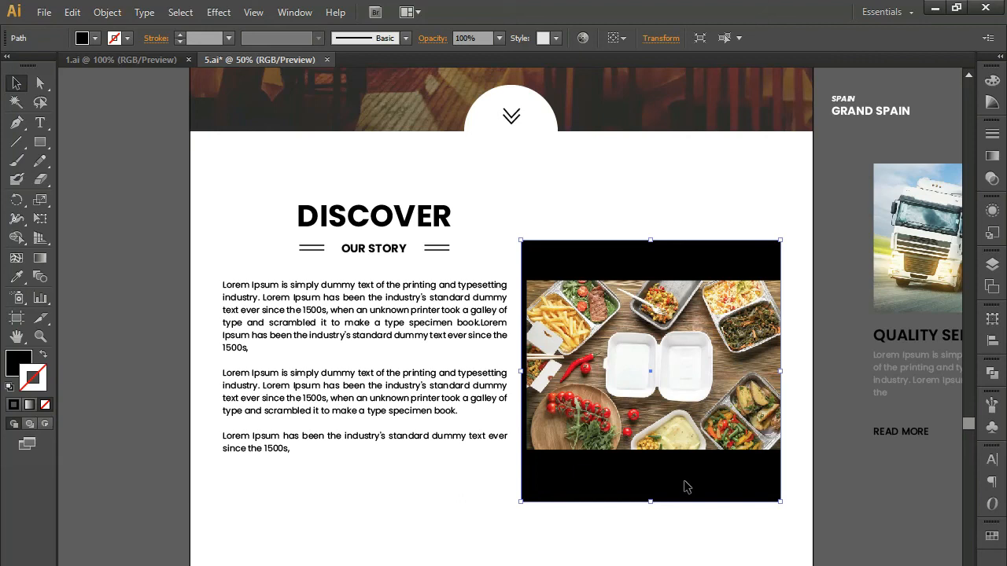
pyautogui.press('Down')
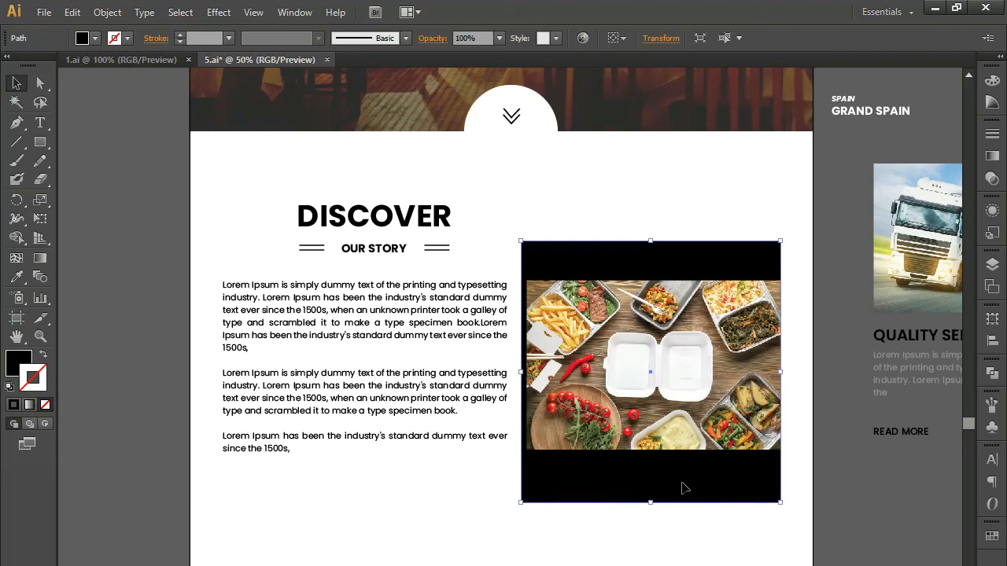
pyautogui.moveTo(649, 502); pyautogui.dragTo(650, 493)
# Enlarge the food photo proportionally about its centre to cover the black rectangle, and place it behind the rectangle
pyautogui.click(737, 425)
pyautogui.moveTo(780, 450); pyautogui.dragTo(844, 506)
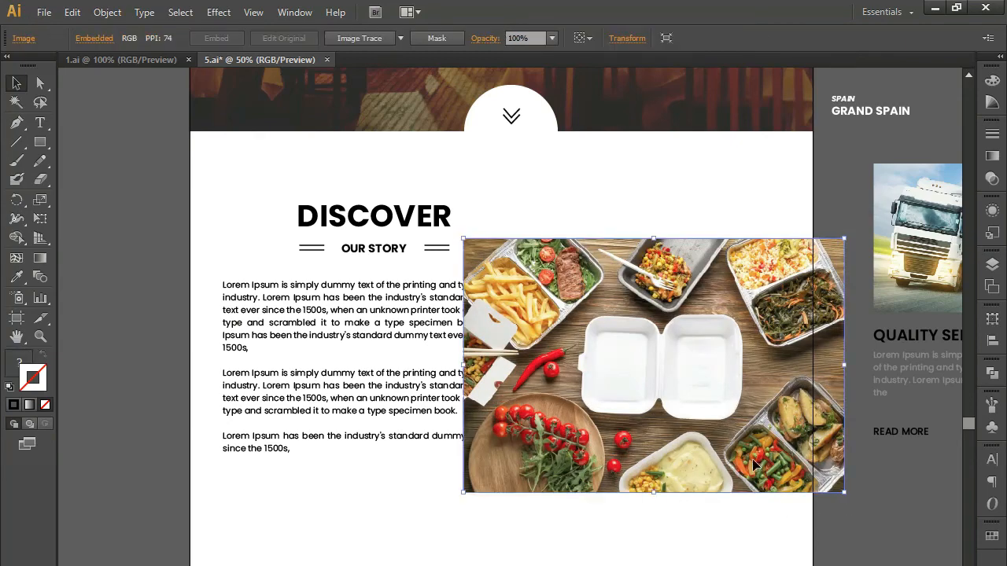
pyautogui.hotkey('ctrl', 'x')
pyautogui.click(692, 427)
pyautogui.hotkey('ctrl', 'b')
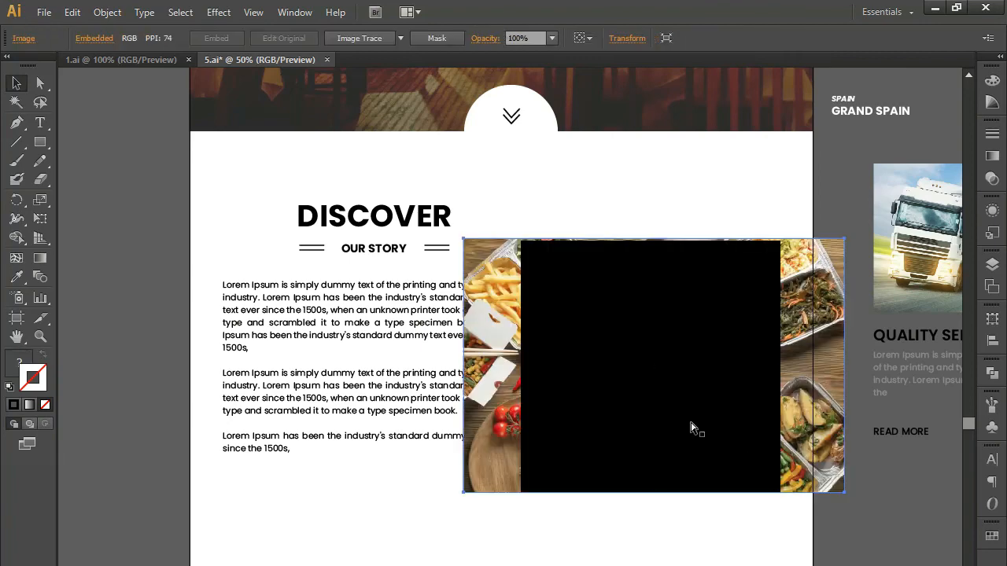
# Make a clipping mask from the black rectangle and the food photo, and deselect it
pyautogui.moveTo(614, 222); pyautogui.dragTo(645, 299)
pyautogui.rightClick(645, 297)
pyautogui.click(683, 390)
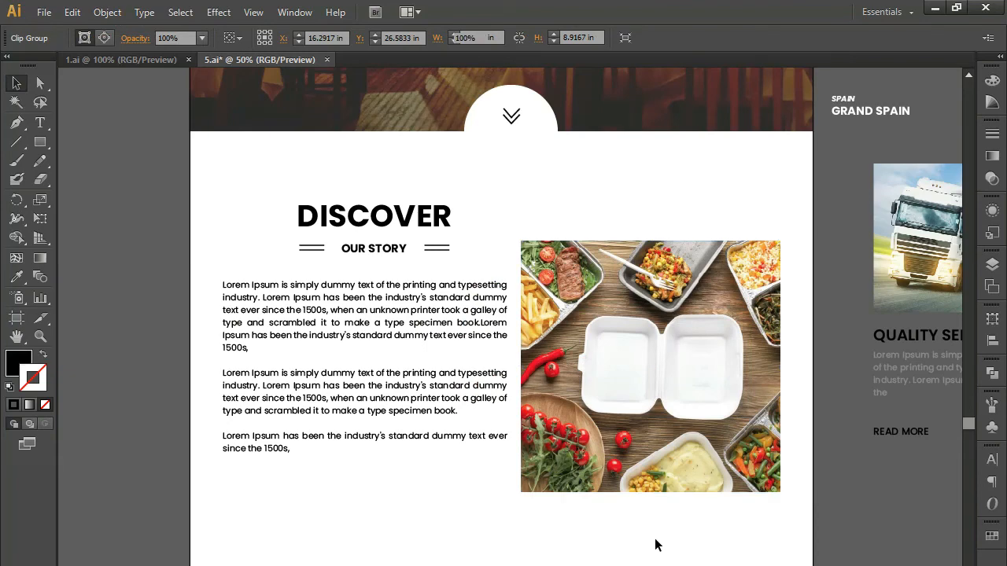
pyautogui.click(654, 549)
# Nudge the food photo down slightly inside its clipping mask and deselect it
pyautogui.press('a')
pyautogui.click(644, 435)
pyautogui.press('Down')
pyautogui.press('Down')
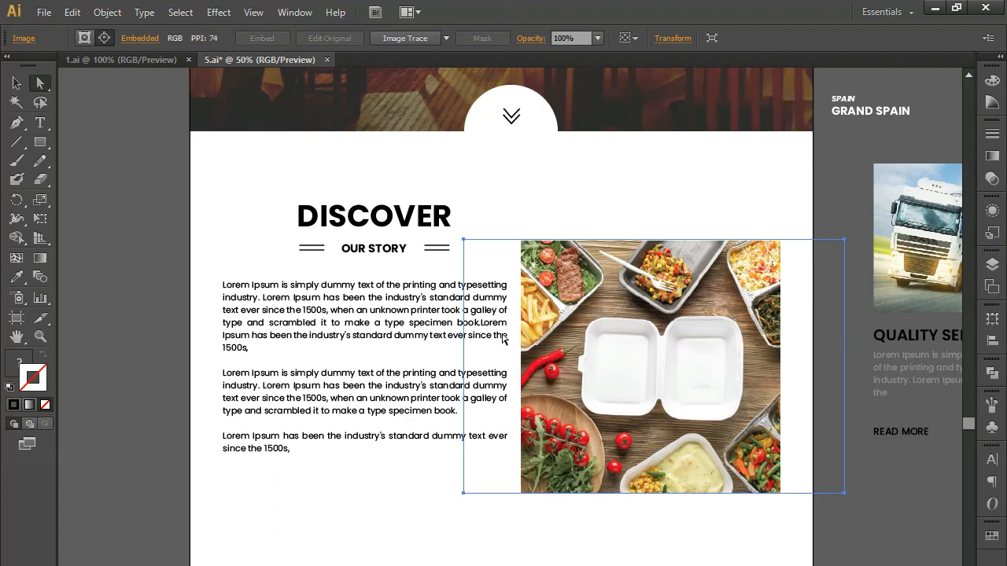
pyautogui.click(17, 82)
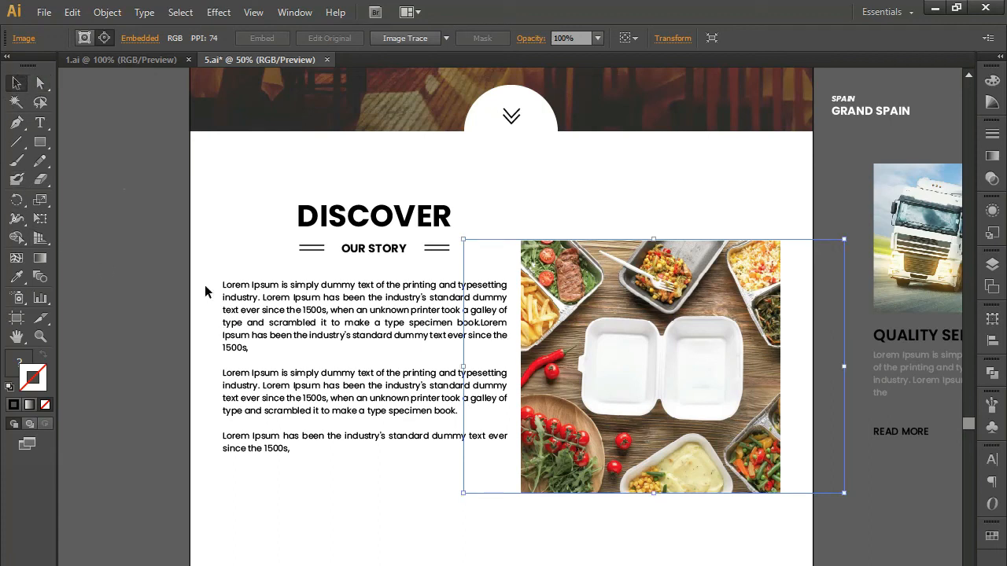
pyautogui.click(532, 534)
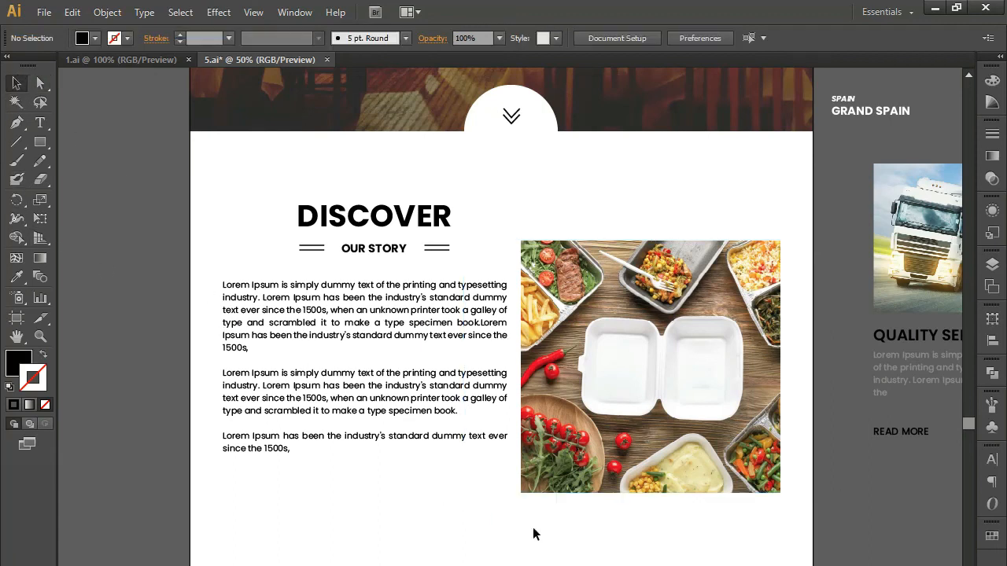
# Isolate the food photo's clip group and shorten the clipping path from its bottom edge
pyautogui.click(596, 474)
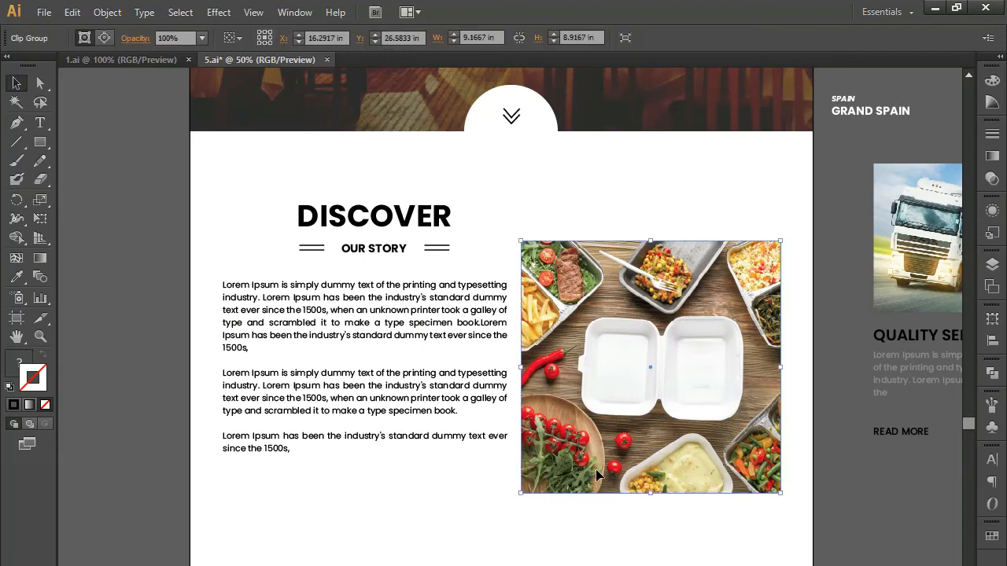
pyautogui.doubleClick(595, 474)
pyautogui.click(622, 476)
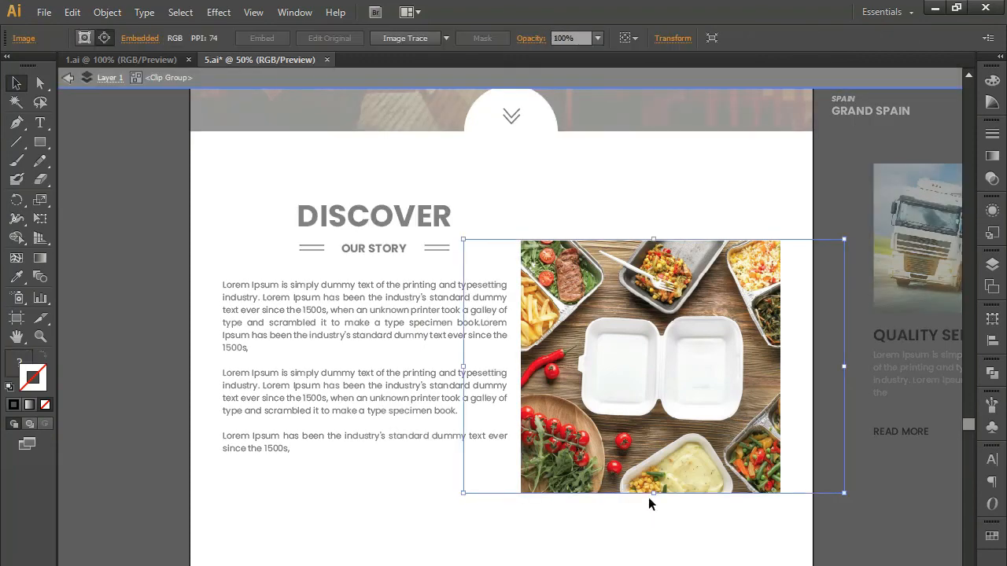
pyautogui.click(520, 471)
pyautogui.moveTo(649, 494); pyautogui.dragTo(650, 478)
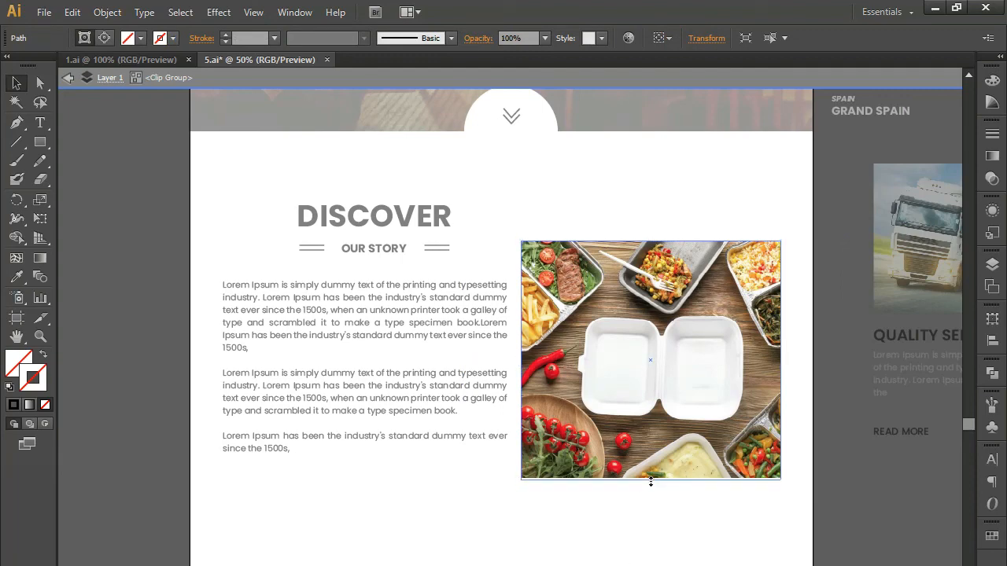
# Scale the food photo down slightly inside the mask and exit isolation mode
pyautogui.click(638, 418)
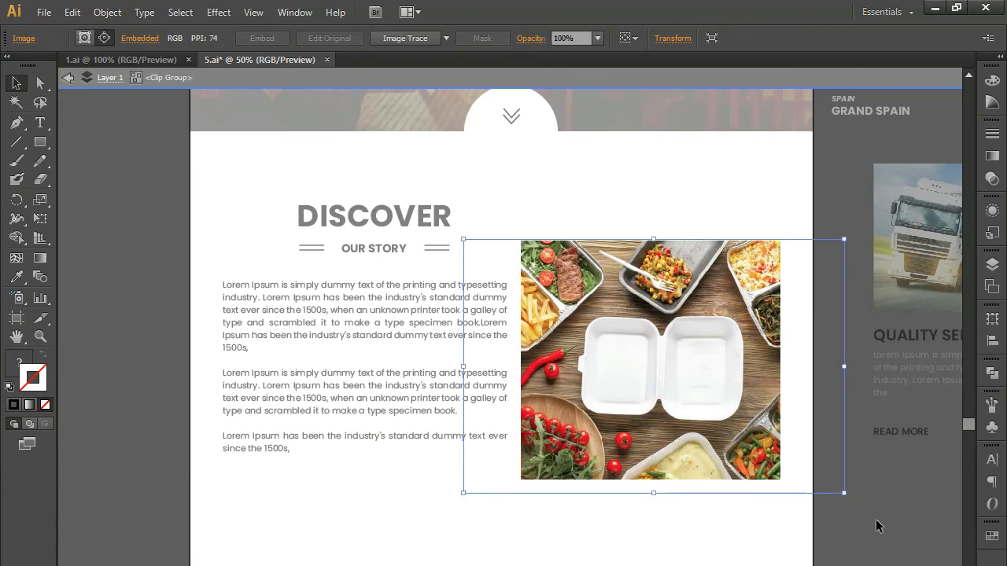
pyautogui.moveTo(843, 493); pyautogui.dragTo(825, 483)
pyautogui.doubleClick(729, 557)
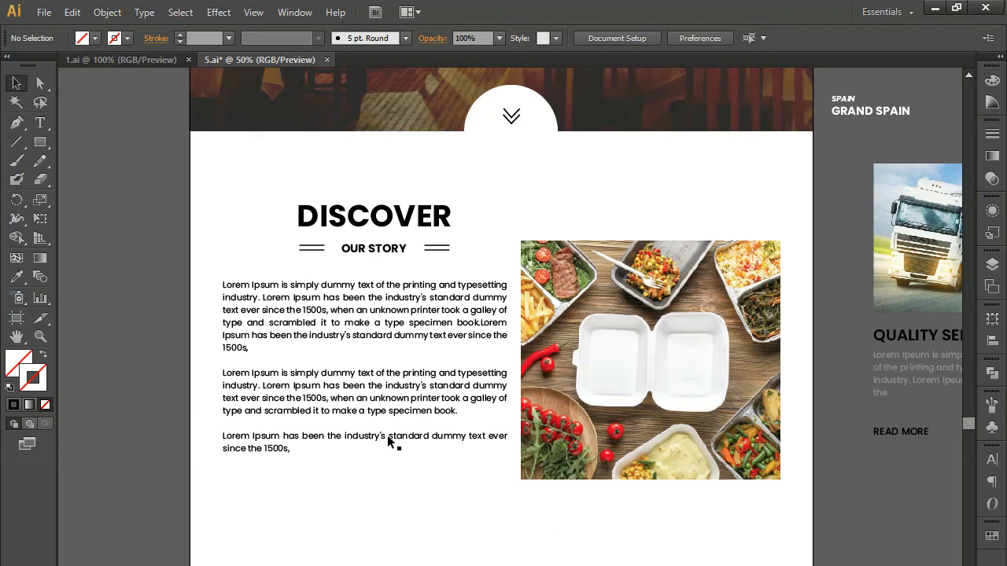
# Duplicate the OUR STORY subtitle below the body text and change the copy to "DISCOVER OUR MENU"
pyautogui.moveTo(372, 257); pyautogui.dragTo(258, 476)
pyautogui.doubleClick(263, 480)
pyautogui.hotkey('ctrl', 'a')
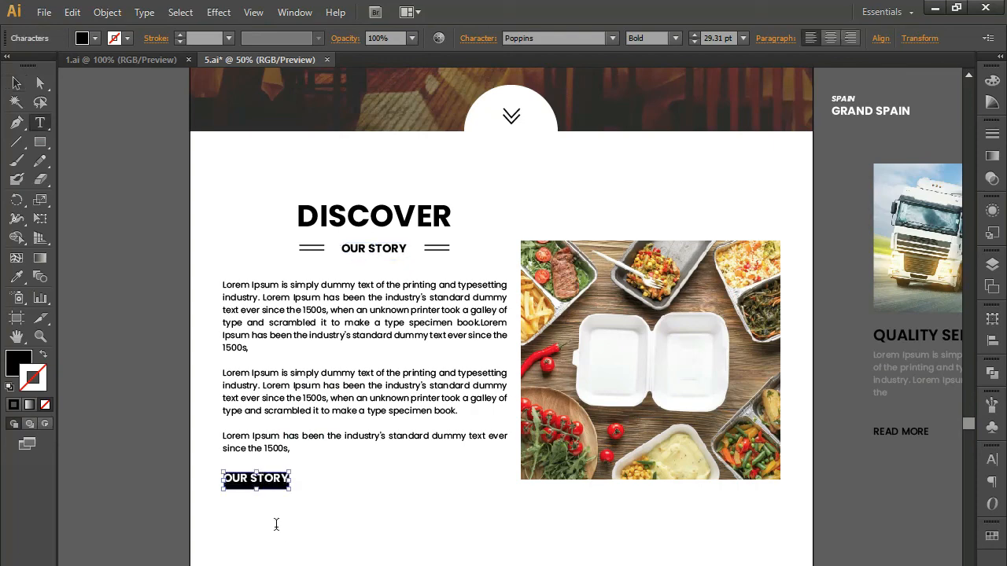
pyautogui.write('DISCOVER OUR MENU')
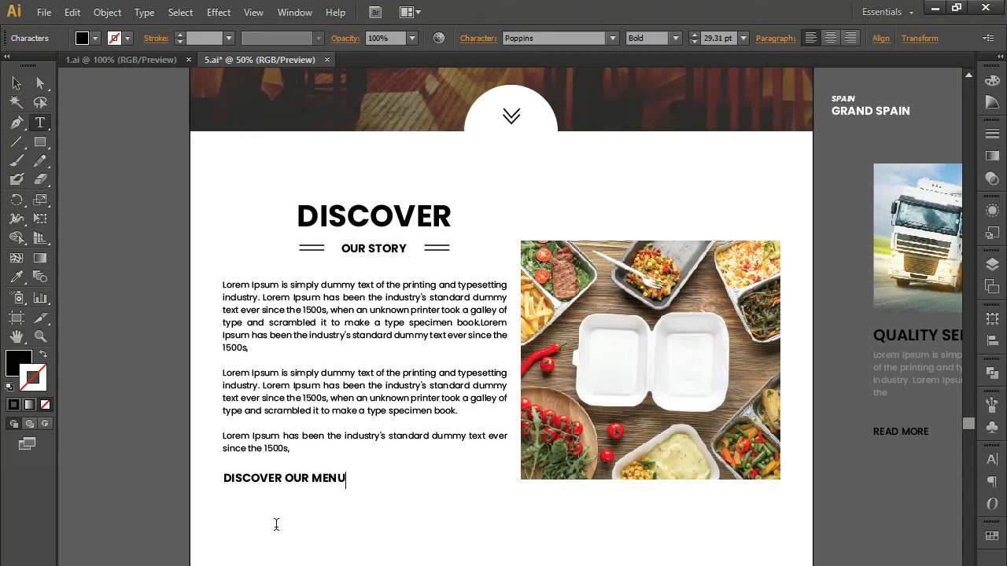
pyautogui.click(17, 83)
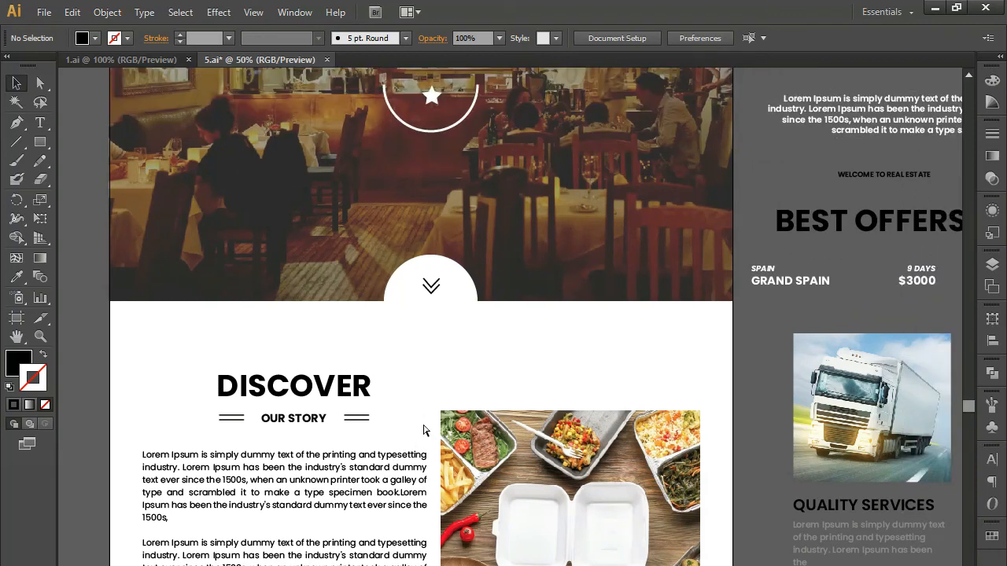
pyautogui.scroll(-1, 423, 430)
pyautogui.moveTo(443, 296); pyautogui.dragTo(432, 406)
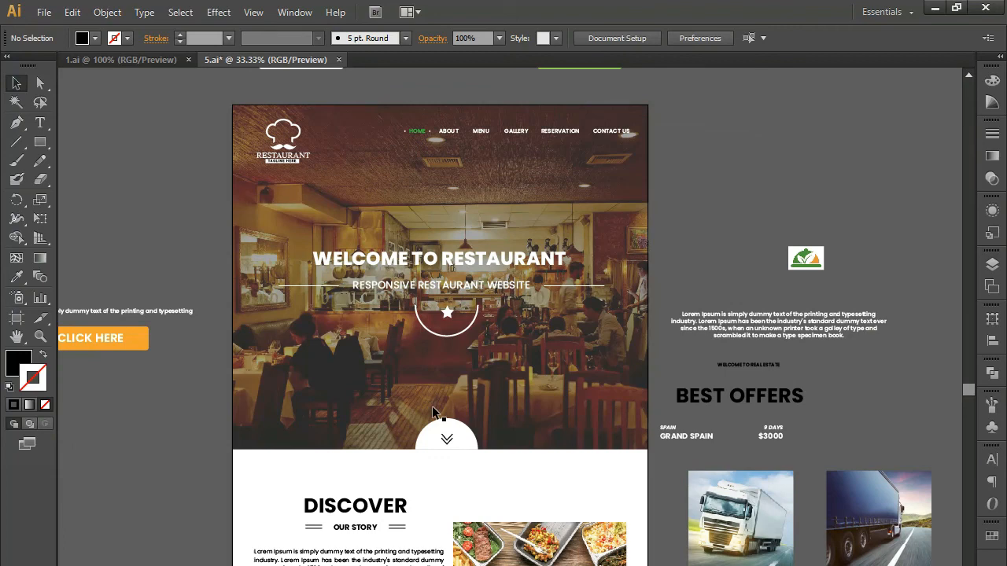